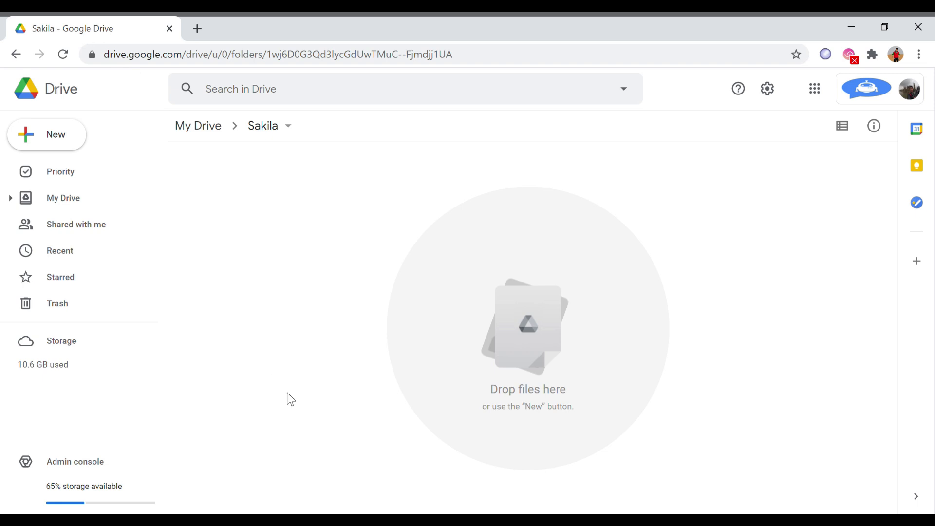
# Create a new Google Sheets spreadsheet in the Sakila folder
pyautogui.click(61, 138)
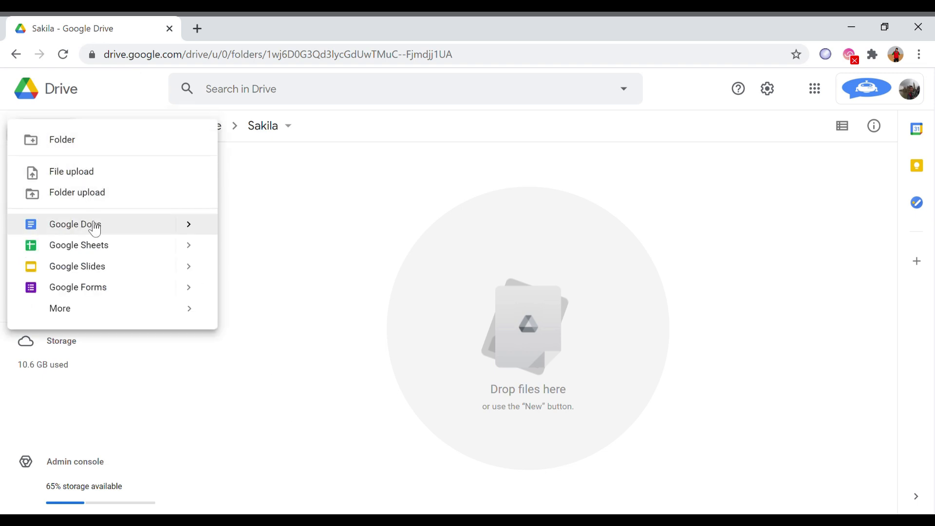
pyautogui.click(104, 247)
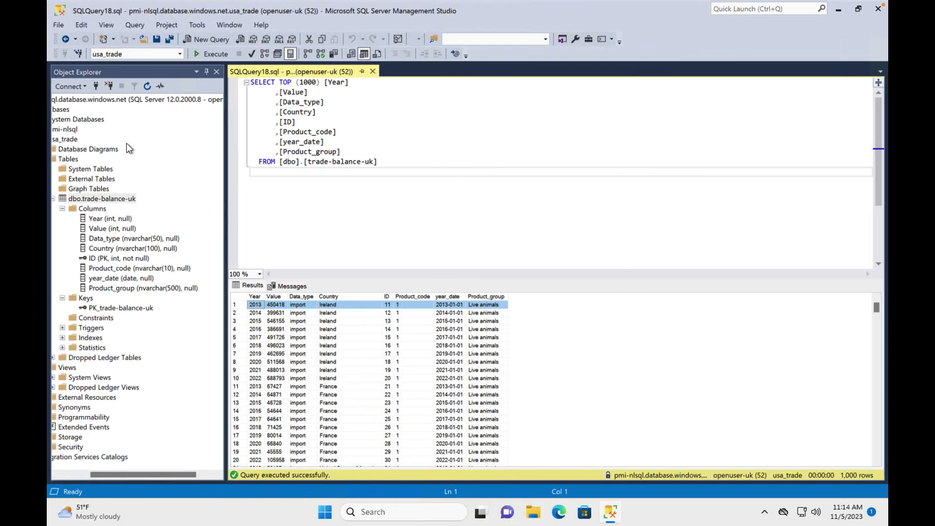
# Copy the SQL table name and use it to name the spreadsheet trade-balance-uk
pyautogui.click(98, 198)
pyautogui.press('super+c')
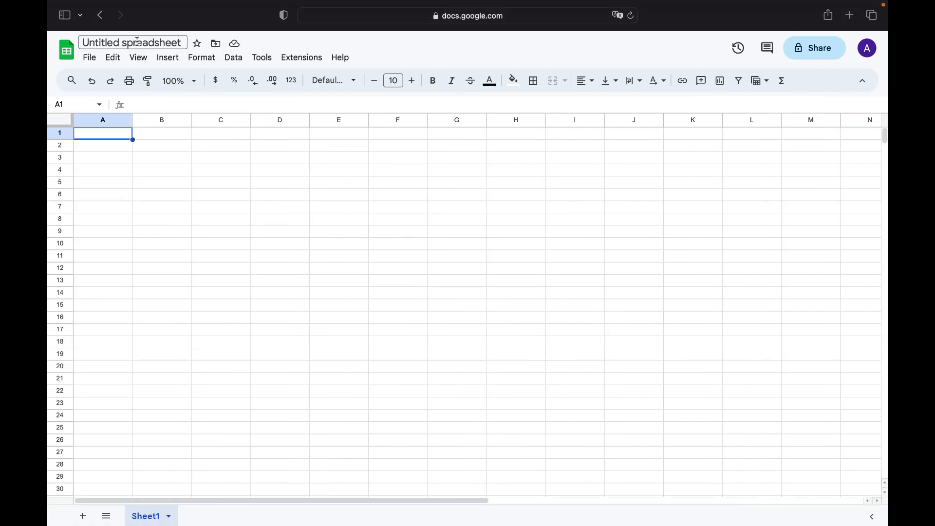
pyautogui.click(136, 42)
pyautogui.press('super+v')
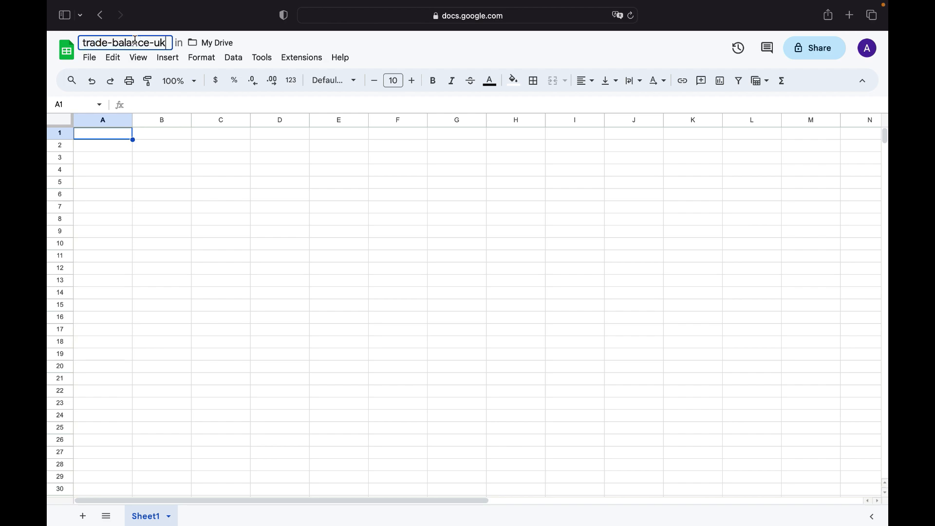
pyautogui.click(102, 135)
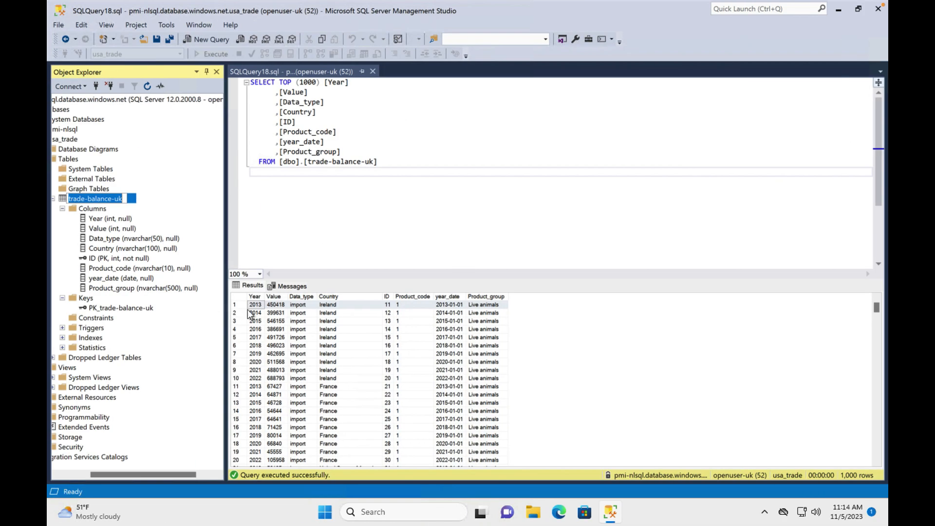
# Copy the first query result row with its headers and paste it into the sheet at A1
pyautogui.click(235, 304)
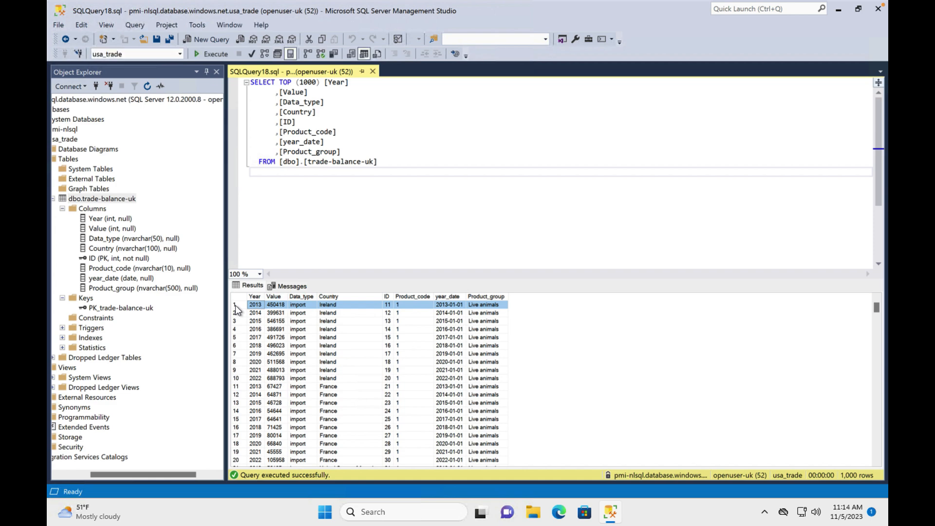
pyautogui.rightClick(235, 305)
pyautogui.click(267, 328)
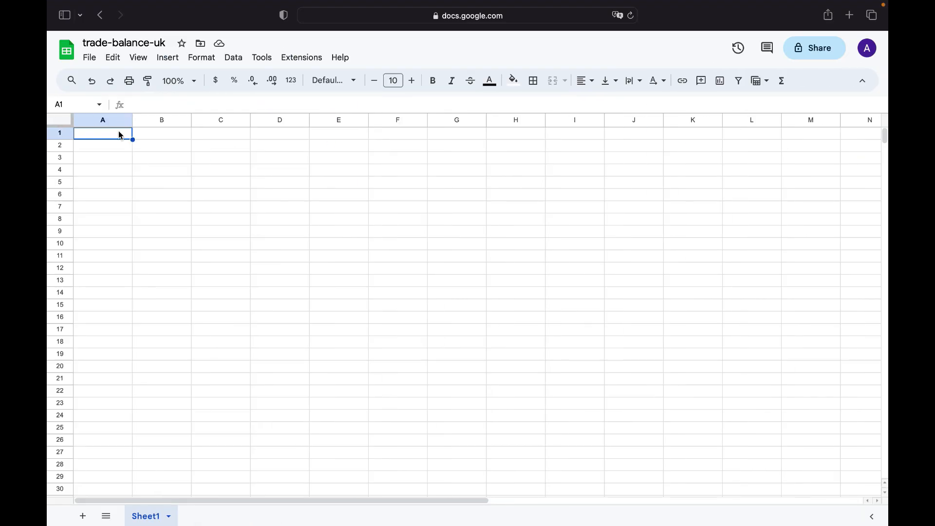
pyautogui.click(108, 161)
pyautogui.click(102, 134)
pyautogui.press('super+v')
# Clear the pasted data rows A2:H6, keeping only the column headers
pyautogui.moveTo(103, 144); pyautogui.dragTo(518, 197)
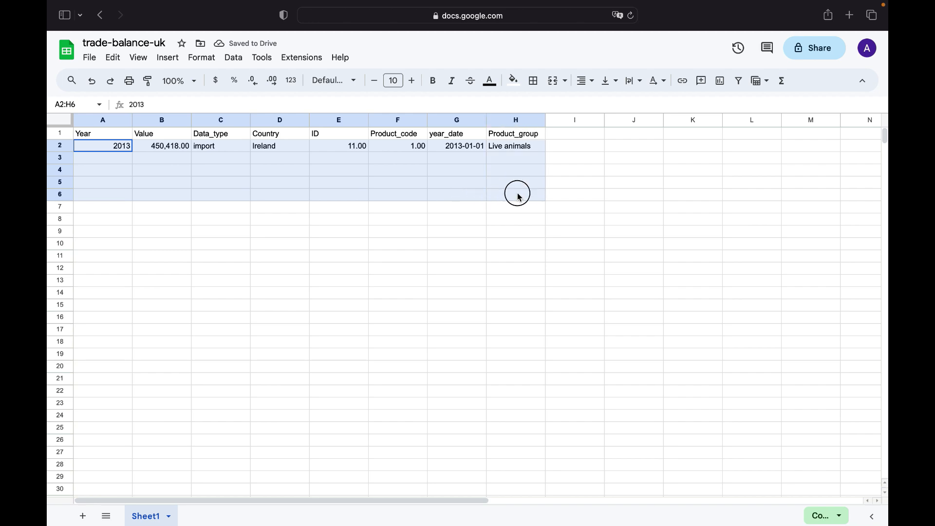
pyautogui.press('BackSpace')
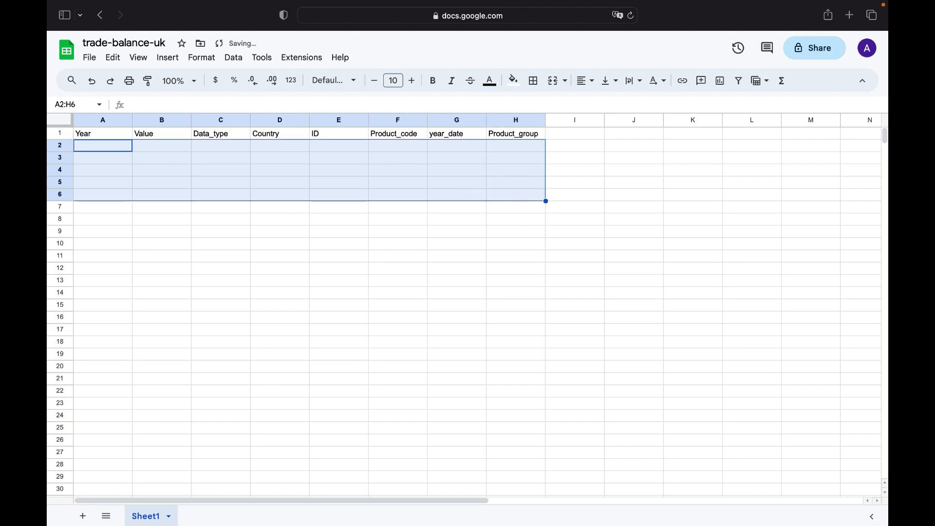
pyautogui.click(105, 145)
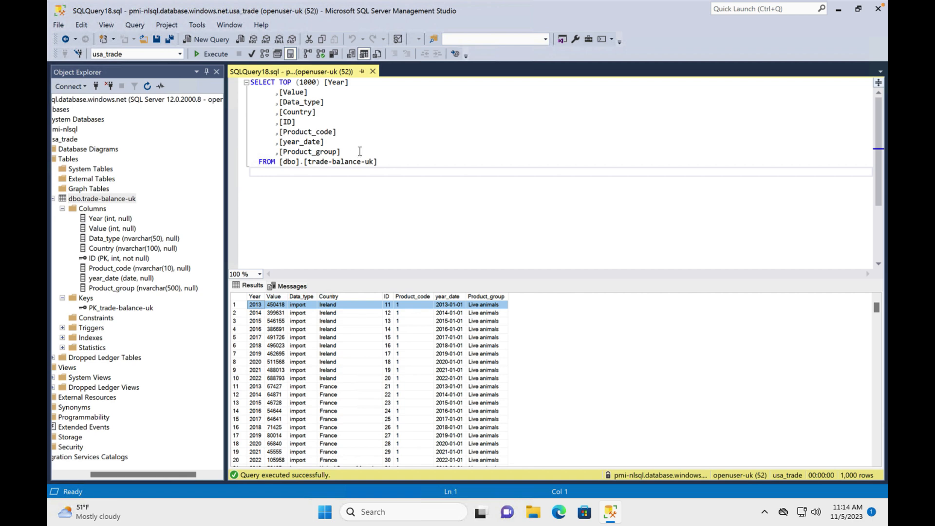
# Replace the query's selected column list with the keyword Distinct
pyautogui.moveTo(361, 153); pyautogui.dragTo(279, 79)
pyautogui.press('BackSpace')
pyautogui.write('Di')
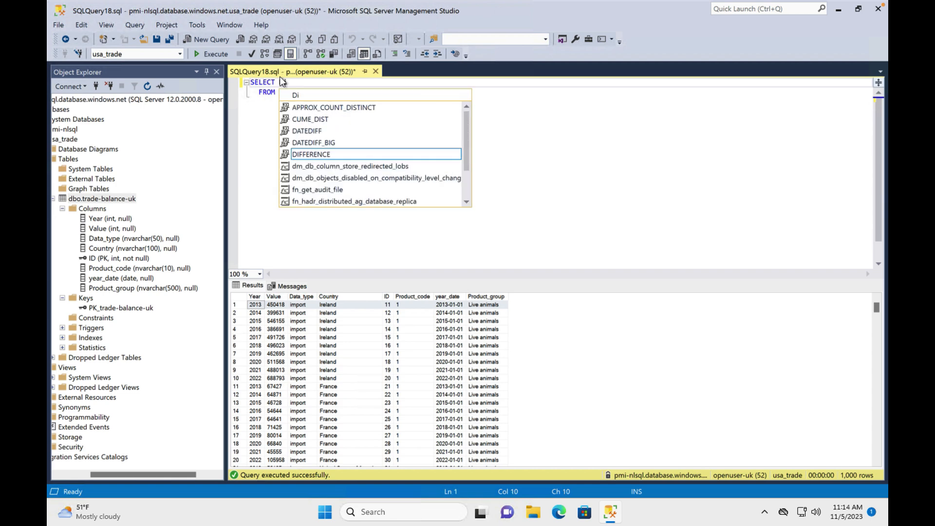
pyautogui.write('st')
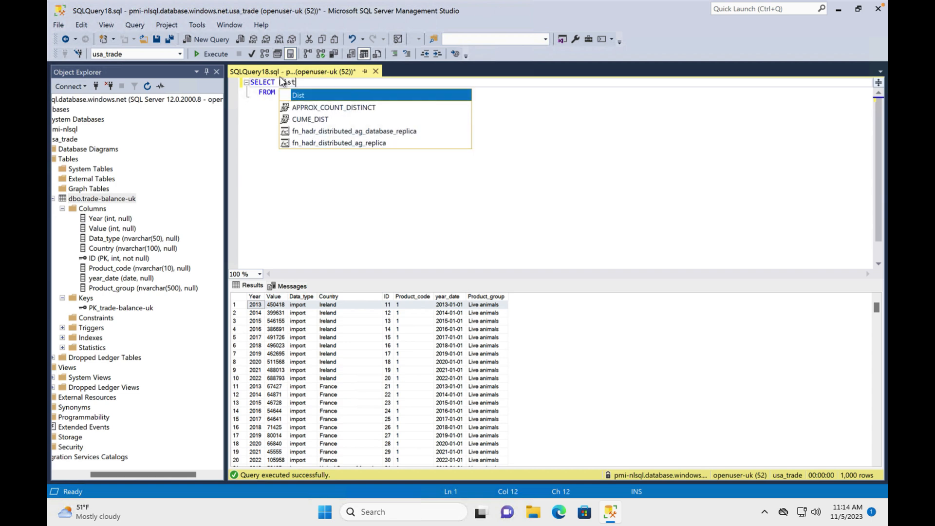
pyautogui.write('inct')
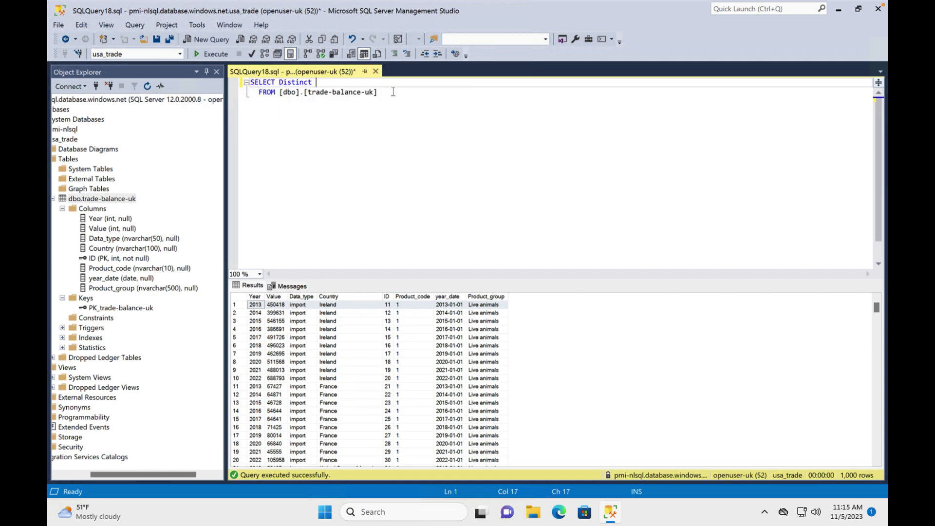
# Set the query to SELECT Distinct [Year] from the trade-balance-uk table and execute it
pyautogui.moveTo(378, 92); pyautogui.dragTo(304, 90)
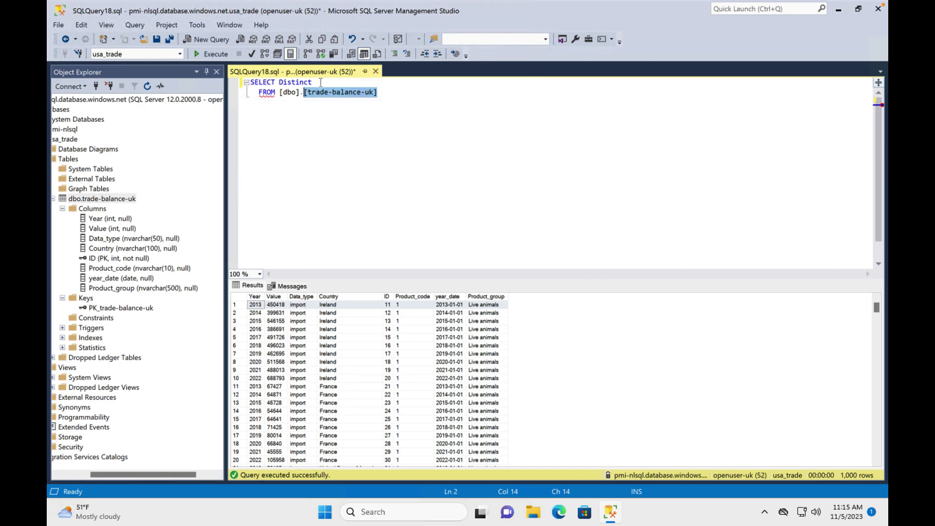
pyautogui.click(321, 82)
pyautogui.hotkey('ctrl', 'v')
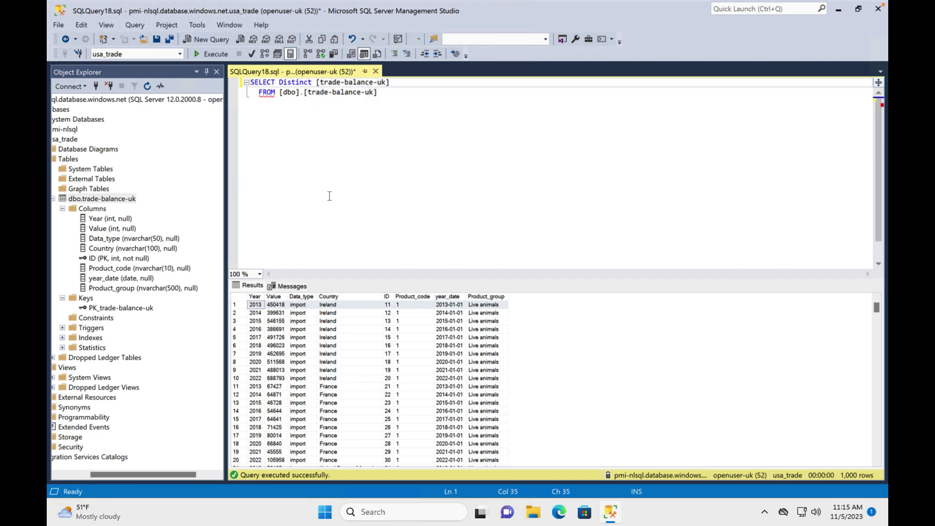
pyautogui.click(383, 82)
pyautogui.press('BackSpace')
pyautogui.press('BackSpace')
pyautogui.press('BackSpace')
pyautogui.press('BackSpace')
pyautogui.press('BackSpace')
pyautogui.press('BackSpace')
pyautogui.press('BackSpace')
pyautogui.press('BackSpace')
pyautogui.press('BackSpace')
pyautogui.press('BackSpace')
pyautogui.press('BackSpace')
pyautogui.press('BackSpace')
pyautogui.press('BackSpace')
pyautogui.press('BackSpace')
pyautogui.press('BackSpace')
pyautogui.press('BackSpace')
pyautogui.write('Year')
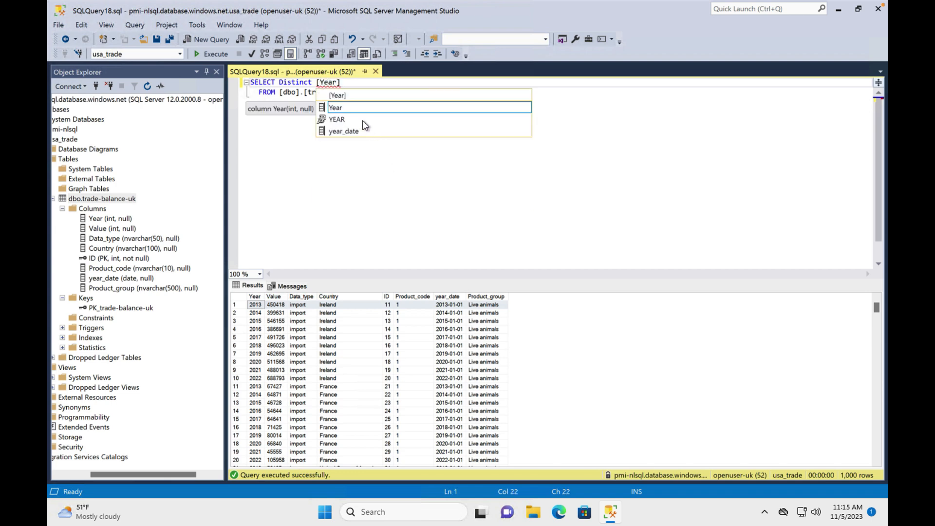
pyautogui.press('Right')
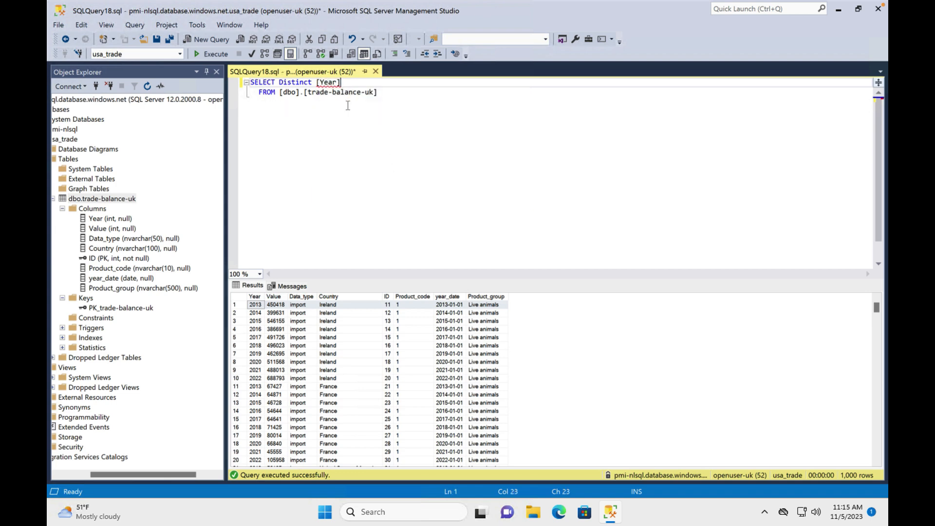
pyautogui.click(202, 54)
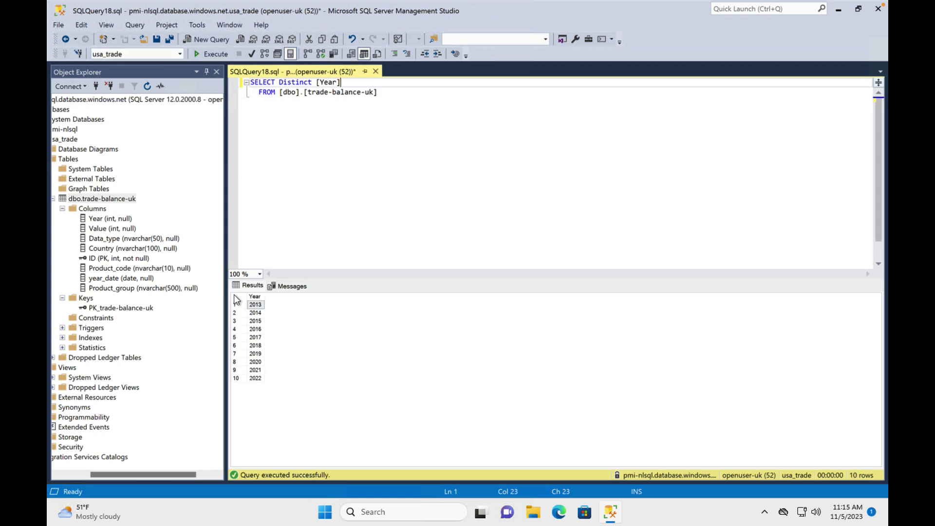
# Copy the distinct Year results and paste them into column A below the Year header
pyautogui.click(234, 296)
pyautogui.hotkey('ctrl', 'Right')
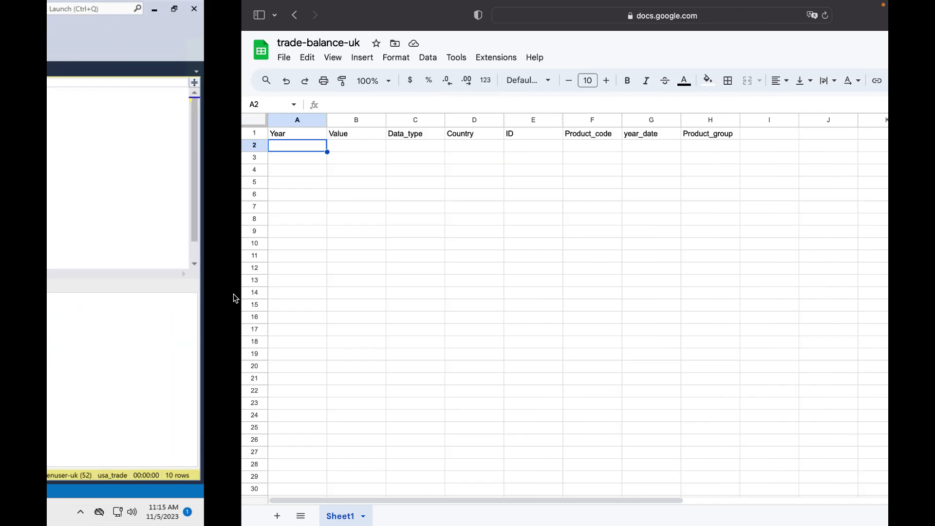
pyautogui.press('super+v')
pyautogui.click(162, 146)
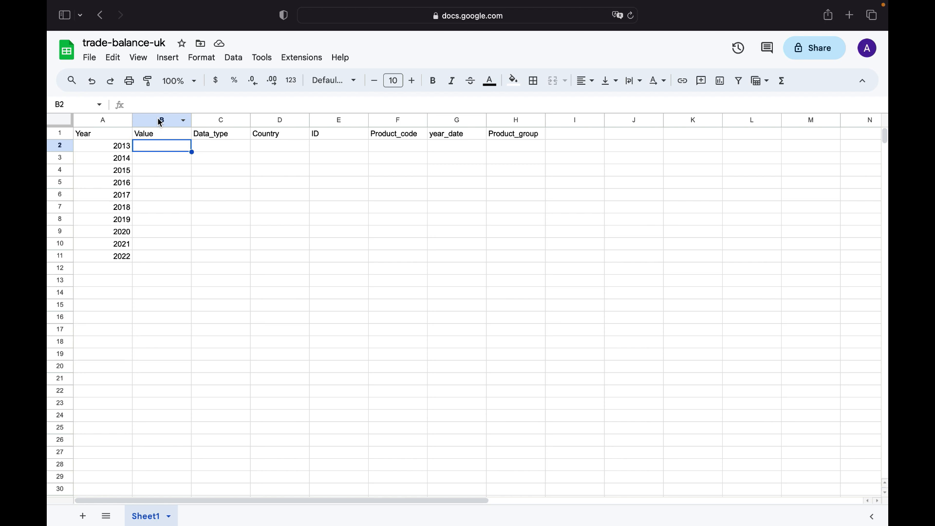
# Format the whole Value column as Number
pyautogui.click(161, 123)
pyautogui.click(202, 59)
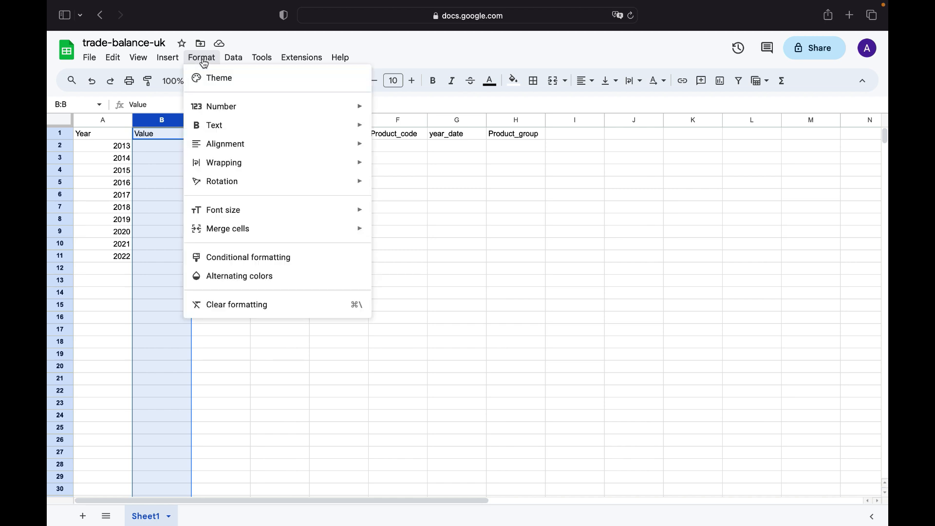
pyautogui.moveTo(312, 105)
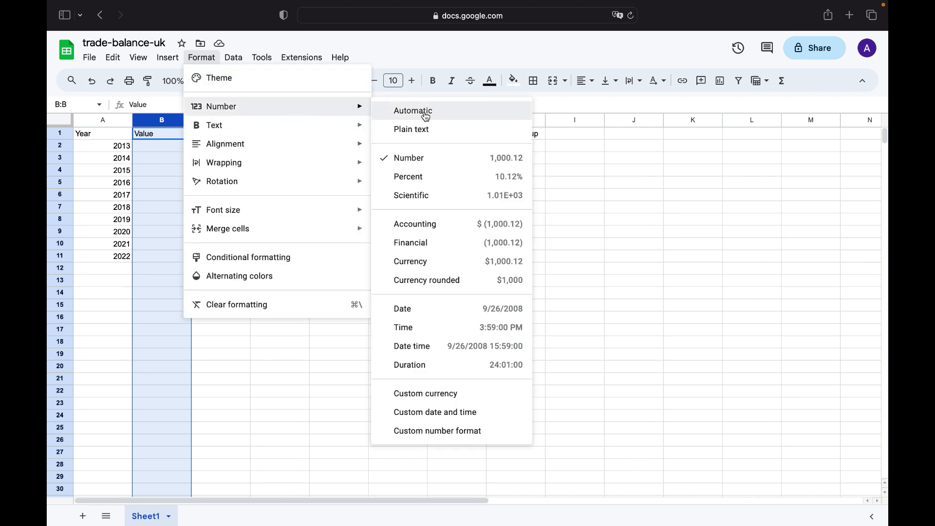
pyautogui.click(423, 163)
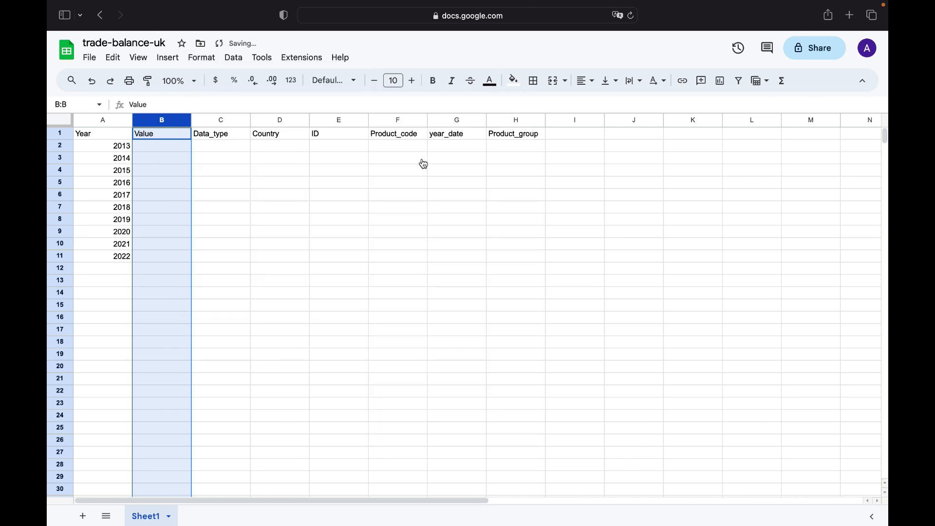
# Enter the sample values 1, 2 and 3 in the first three Value cells
pyautogui.click(160, 151)
pyautogui.write('1')
pyautogui.press('Return')
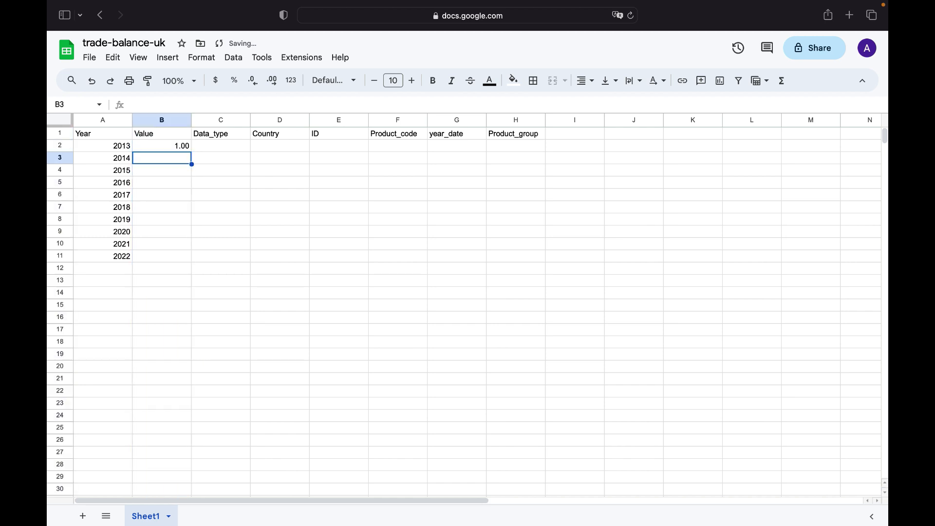
pyautogui.write('2')
pyautogui.press('Return')
pyautogui.write('3')
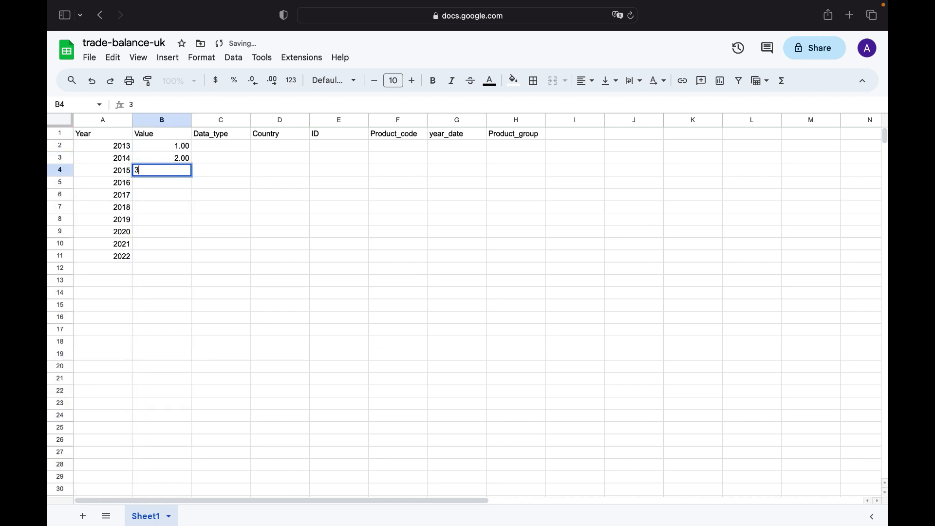
pyautogui.press('Return')
pyautogui.click(226, 144)
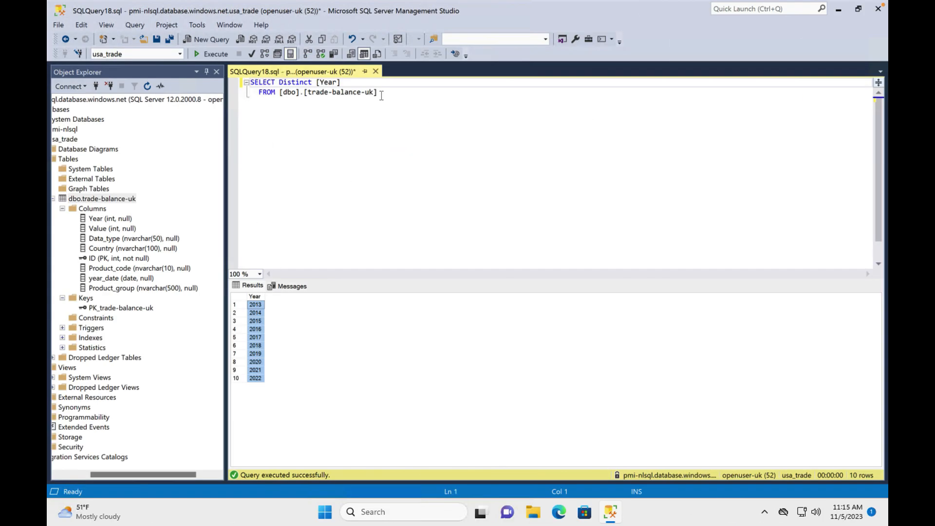
# Change the query's distinct column to [Data_type], matching the sheet header, and execute it
pyautogui.moveTo(359, 82); pyautogui.dragTo(280, 78)
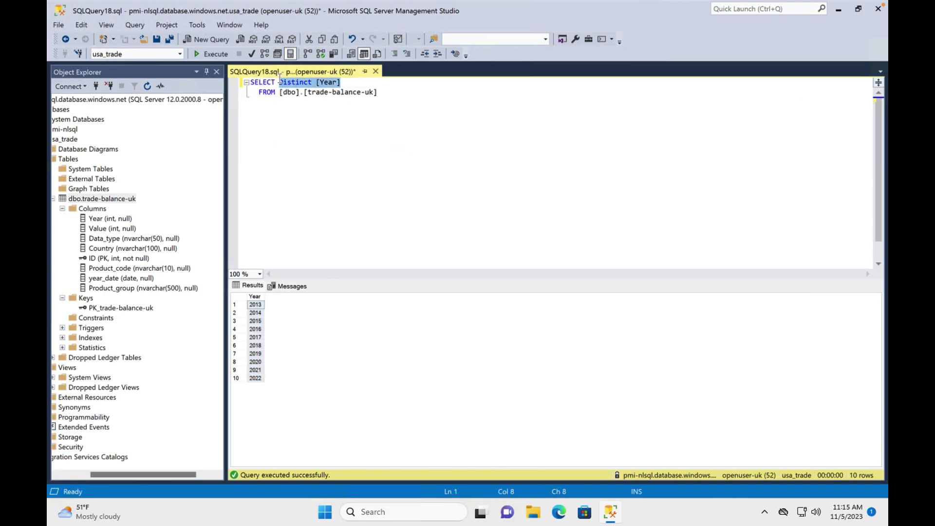
pyautogui.doubleClick(329, 83)
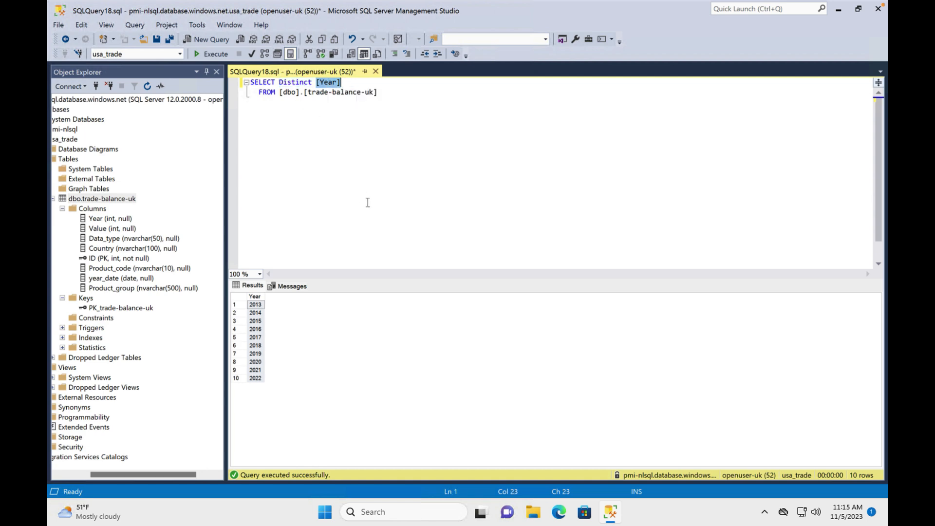
pyautogui.hotkey('ctrl', 'Right')
pyautogui.click(212, 138)
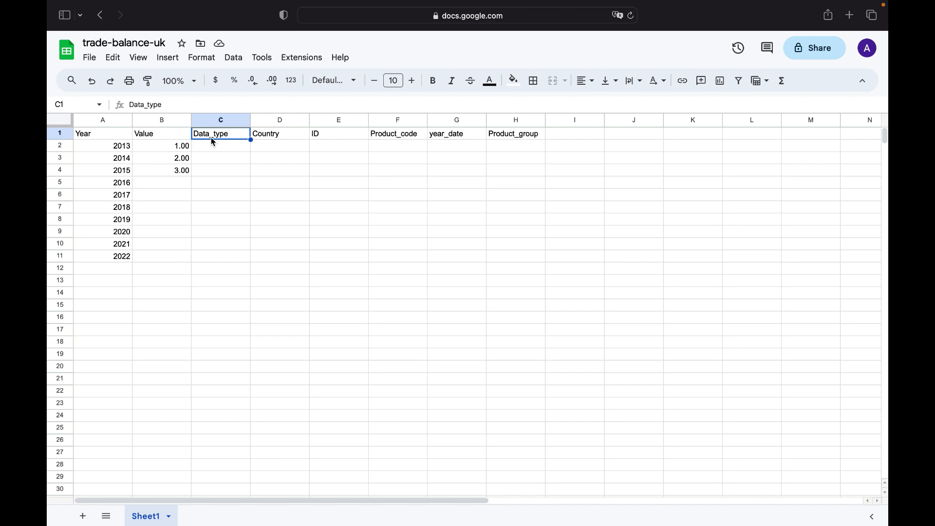
pyautogui.hotkey('ctrl', 'Left')
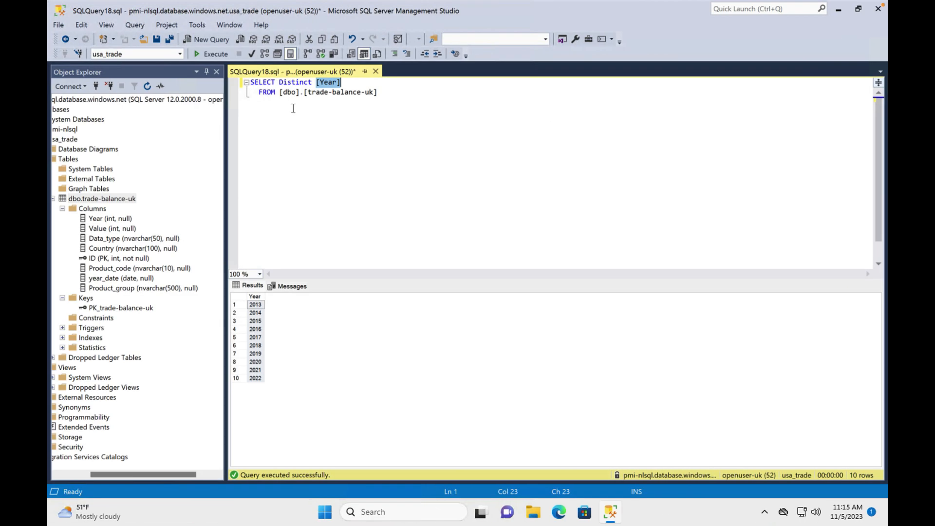
pyautogui.click(336, 83)
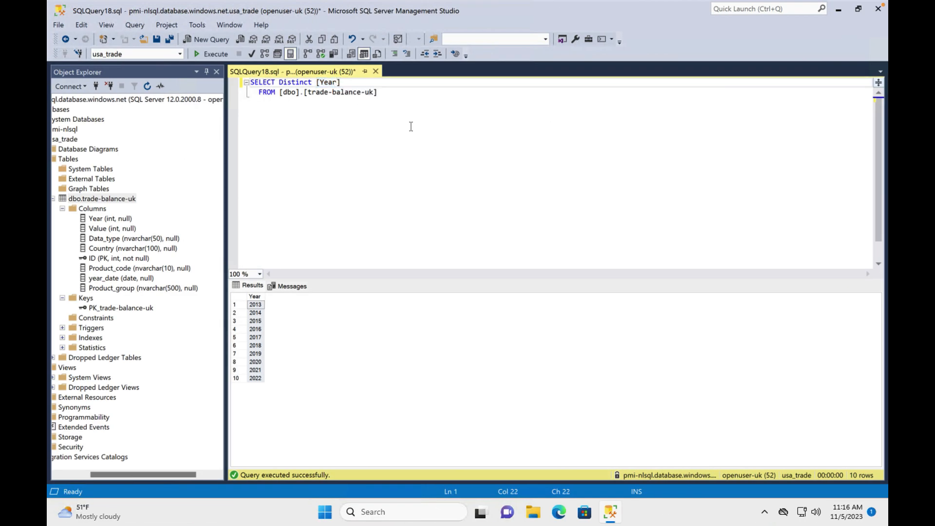
pyautogui.press('BackSpace')
pyautogui.press('BackSpace')
pyautogui.press('BackSpace')
pyautogui.press('BackSpace')
pyautogui.write('Data_type')
pyautogui.press('Return')
pyautogui.press('BackSpace')
pyautogui.click(207, 53)
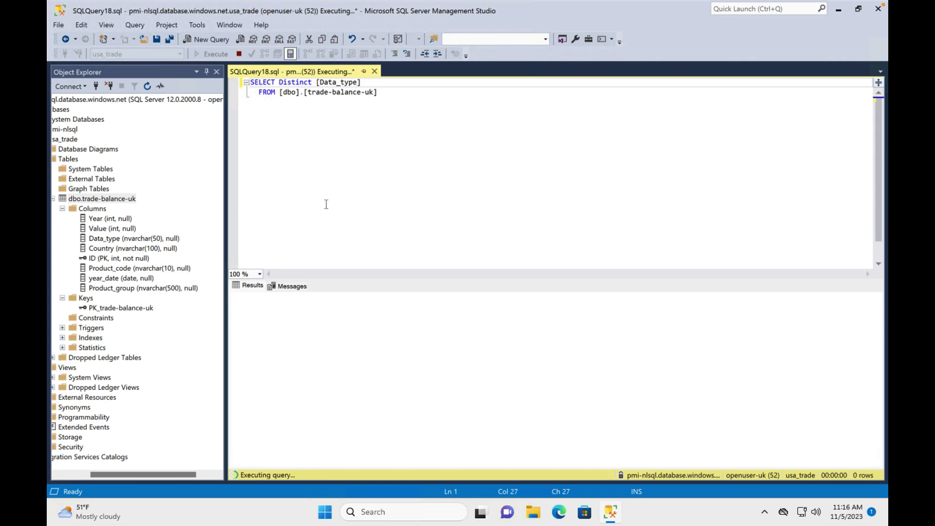
# Copy the distinct Data_type results and paste them into column C from C2
pyautogui.click(236, 295)
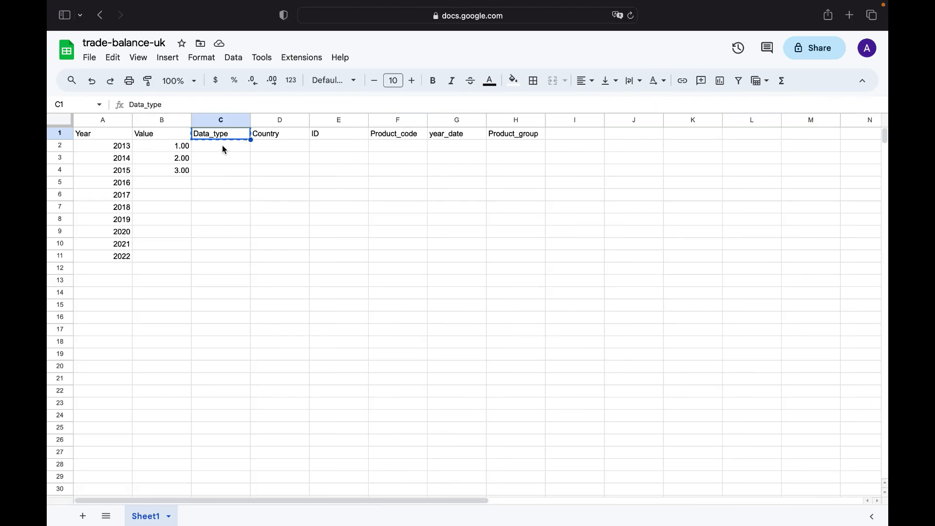
pyautogui.click(221, 149)
pyautogui.press('super+v')
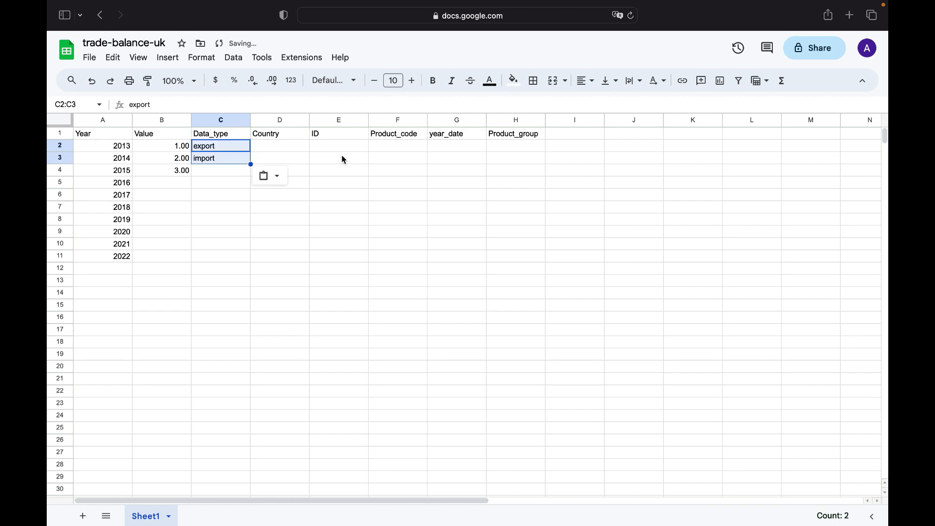
pyautogui.hotkey('ctrl', 'Left')
pyautogui.hotkey('ctrl', 'Right')
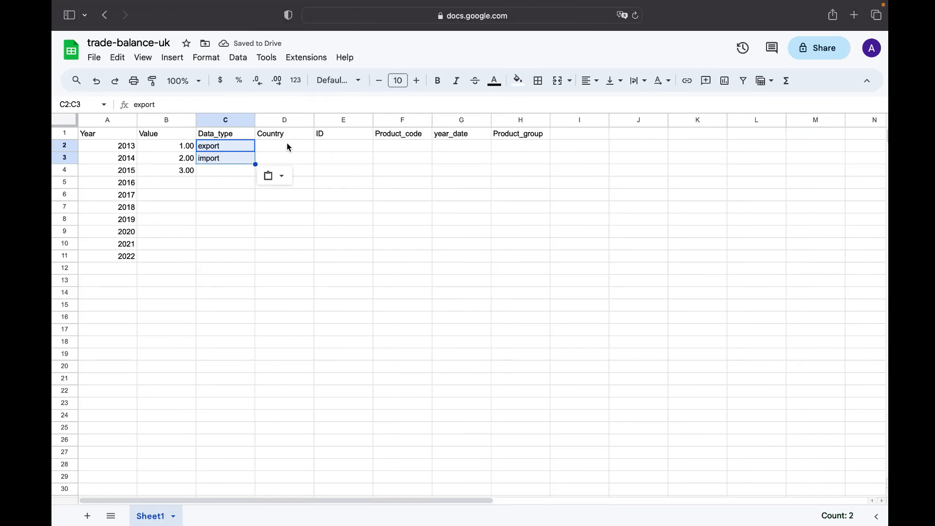
# Change the query's distinct column to [Country], matching the sheet header, and execute it
pyautogui.click(276, 136)
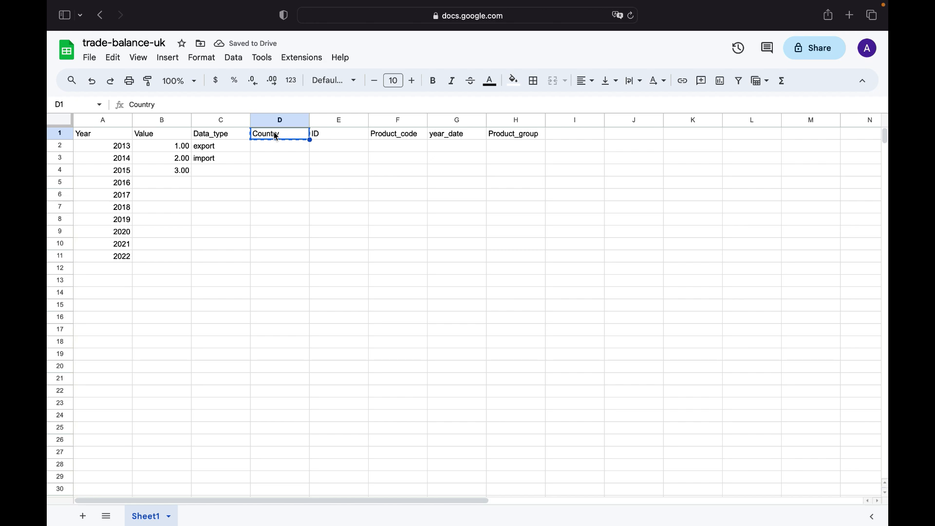
pyautogui.hotkey('ctrl', 'Left')
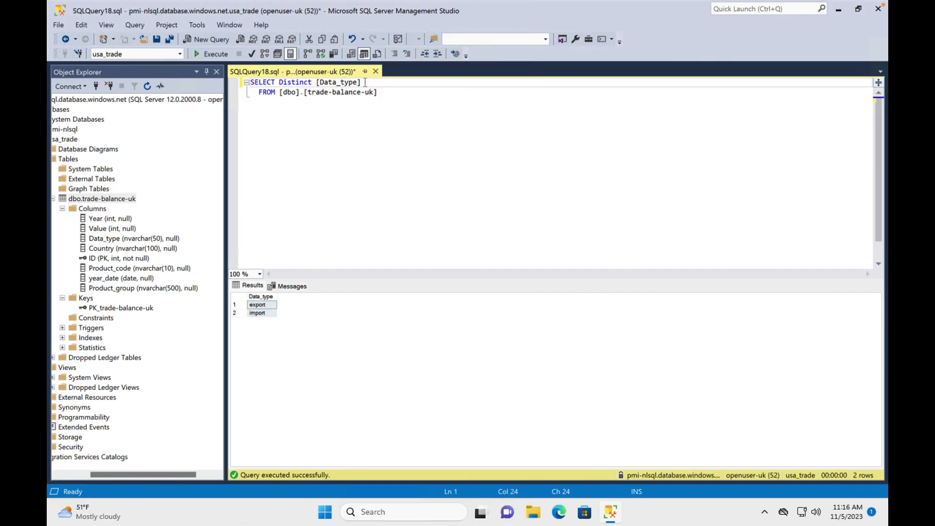
pyautogui.click(359, 83)
pyautogui.press('BackSpace')
pyautogui.press('BackSpace')
pyautogui.press('BackSpace')
pyautogui.press('BackSpace')
pyautogui.press('BackSpace')
pyautogui.press('BackSpace')
pyautogui.press('BackSpace')
pyautogui.press('BackSpace')
pyautogui.press('BackSpace')
pyautogui.write('Country')
pyautogui.click(200, 52)
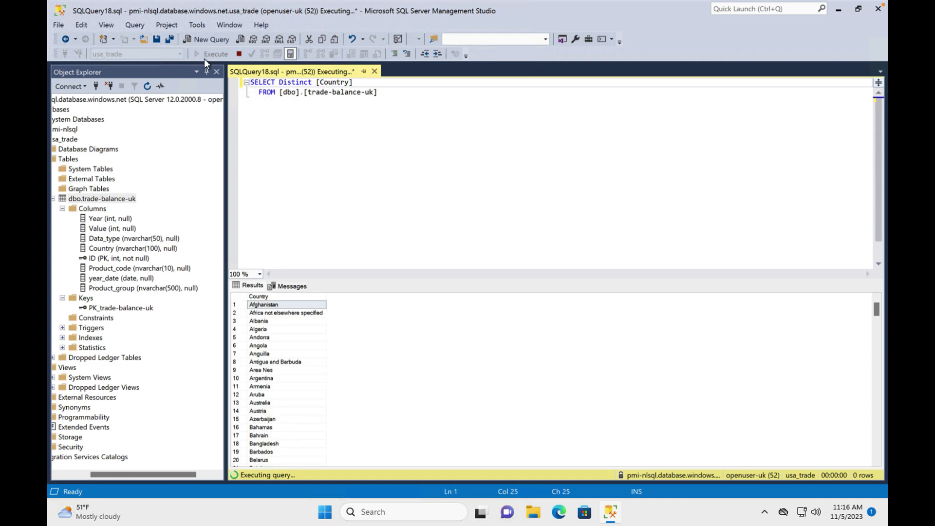
# Copy the distinct Country results and paste them into column D from D2
pyautogui.click(236, 297)
pyautogui.hotkey('ctrl', 'Left')
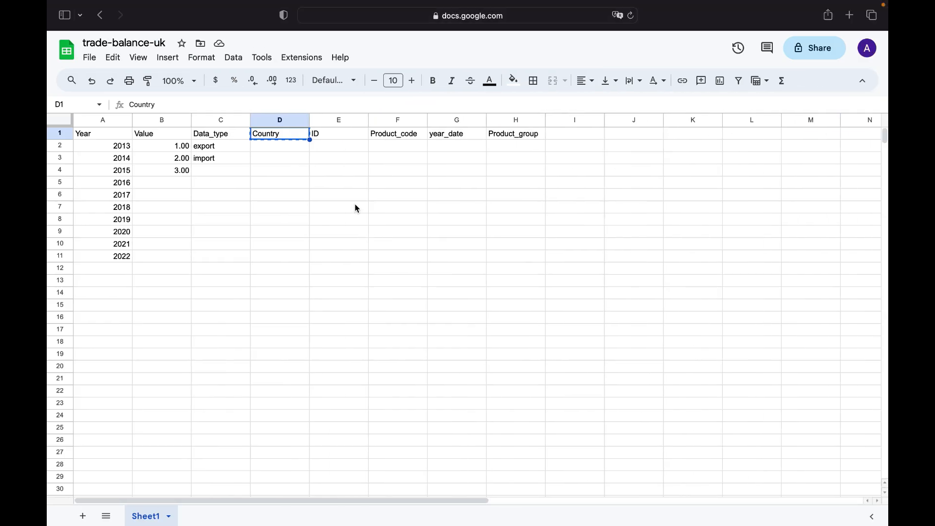
pyautogui.click(267, 147)
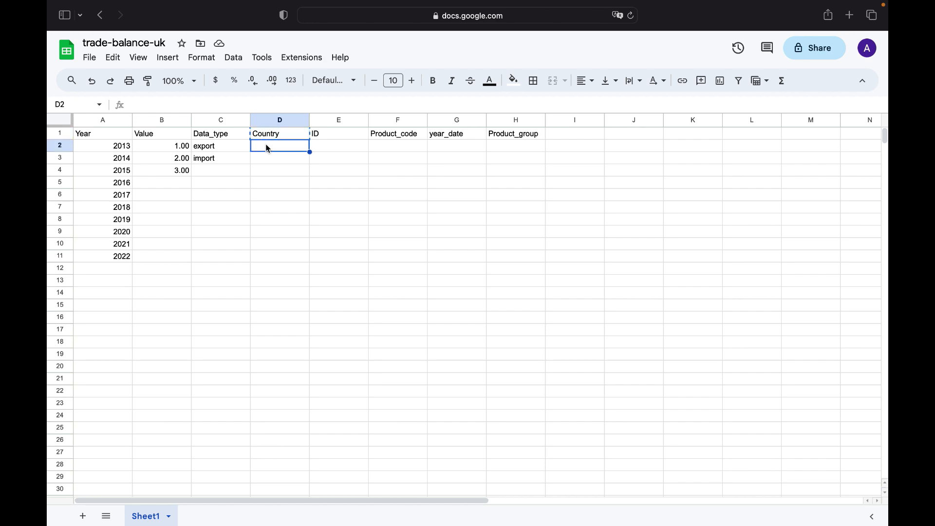
pyautogui.press('super+v')
# Format the whole ID column as Number
pyautogui.click(344, 147)
pyautogui.hotkey('ctrl', 'Right')
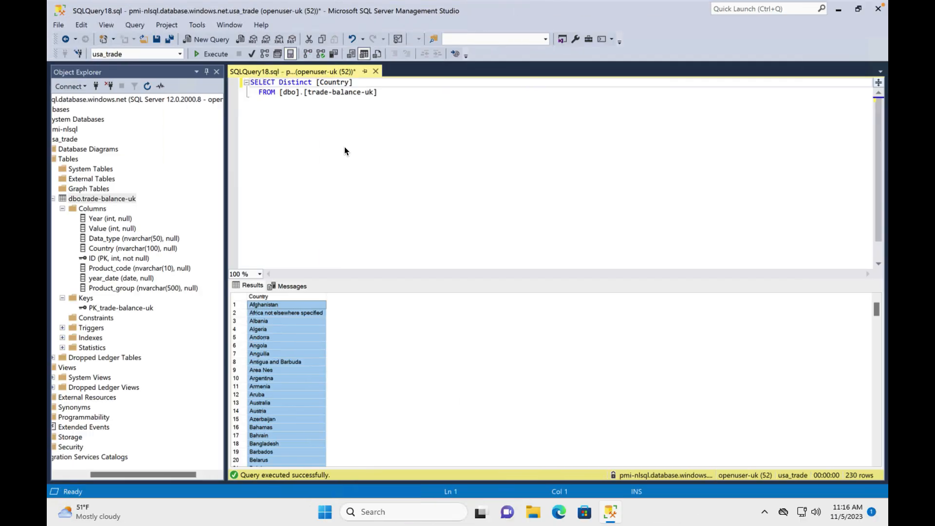
pyautogui.hotkey('ctrl', 'Left')
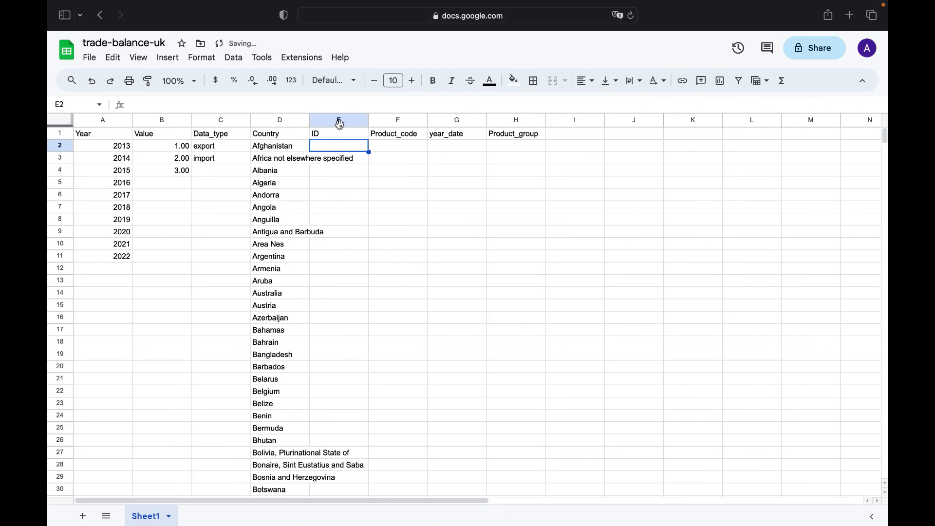
pyautogui.click(346, 122)
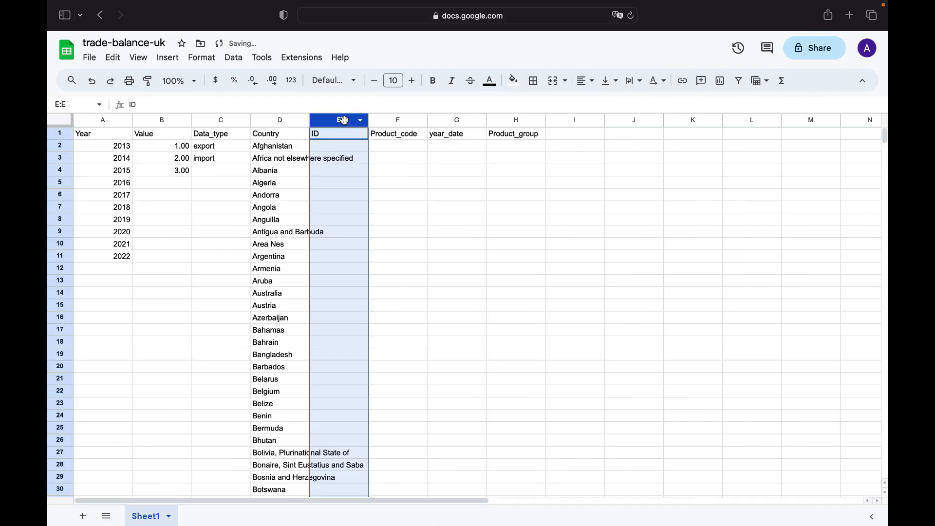
pyautogui.click(202, 58)
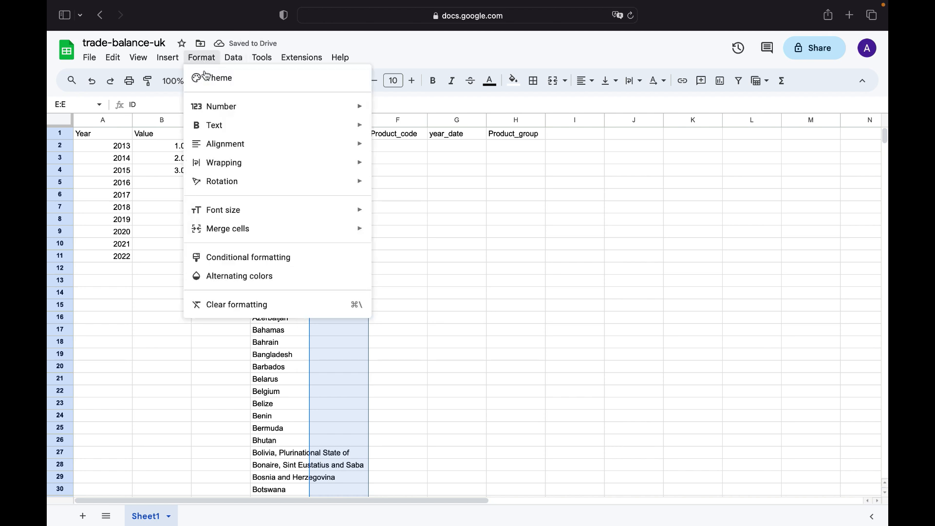
pyautogui.moveTo(246, 109)
pyautogui.click(417, 158)
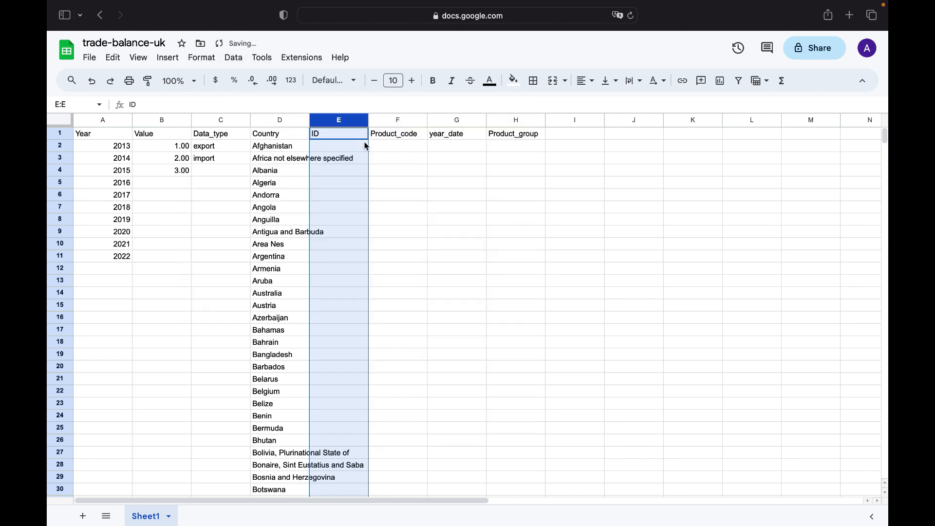
# Enter the sample values 1, 2 and 3 in the first three ID cells
pyautogui.click(349, 148)
pyautogui.write('1')
pyautogui.press('Return')
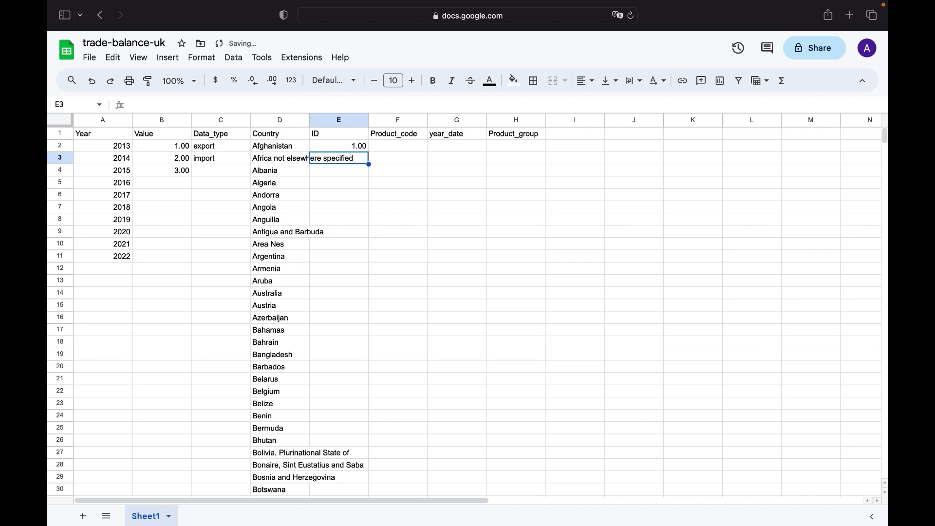
pyautogui.write('2')
pyautogui.press('Return')
pyautogui.write('3')
pyautogui.press('Return')
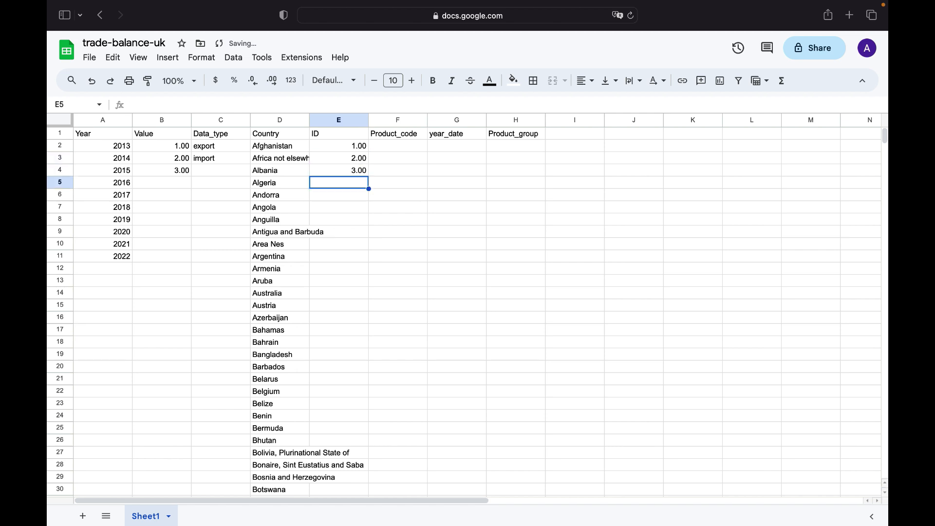
# Enter the sample values 1, 2 and 3 in the first three Product_code cells
pyautogui.click(411, 146)
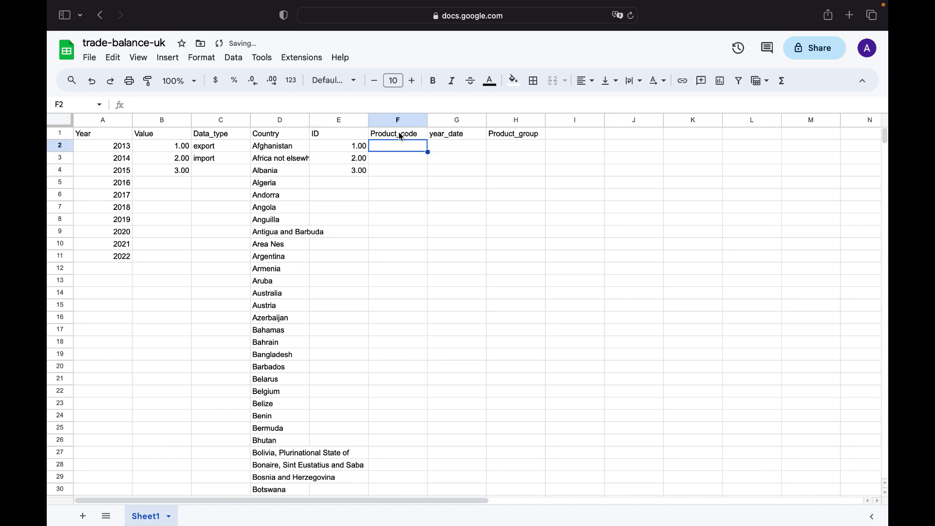
pyautogui.click(399, 136)
pyautogui.click(399, 151)
pyautogui.write('1')
pyautogui.press('Return')
pyautogui.write('2')
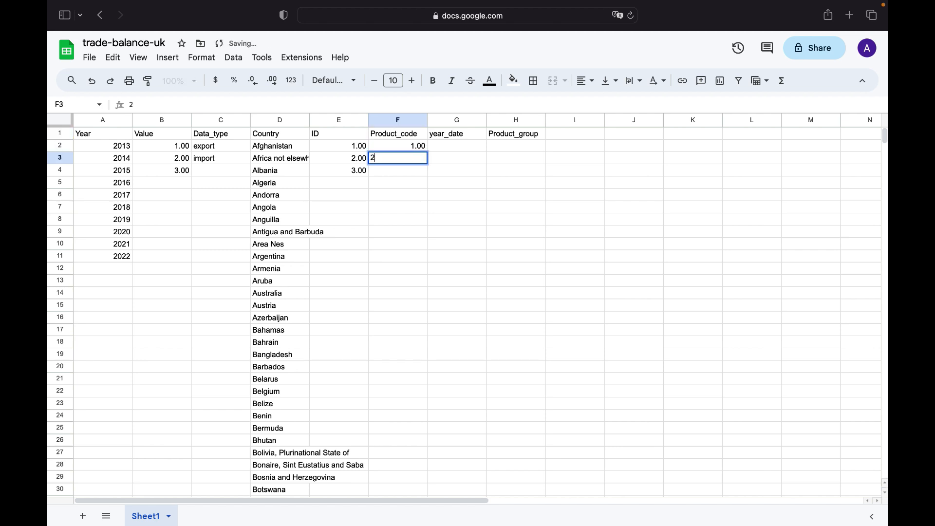
pyautogui.press('Return')
pyautogui.write('3')
pyautogui.press('Return')
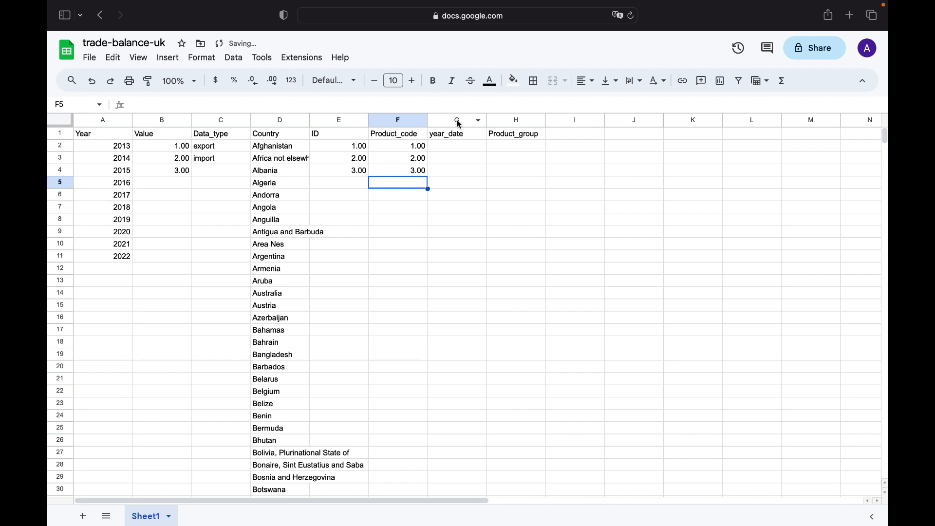
# Change the query's distinct column to [year_date], matching the sheet header, and execute it
pyautogui.click(460, 135)
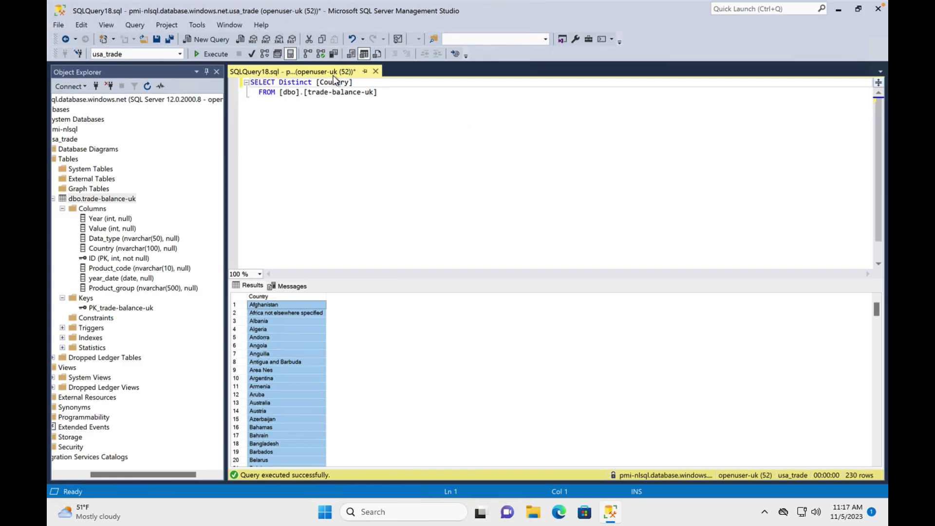
pyautogui.doubleClick(334, 82)
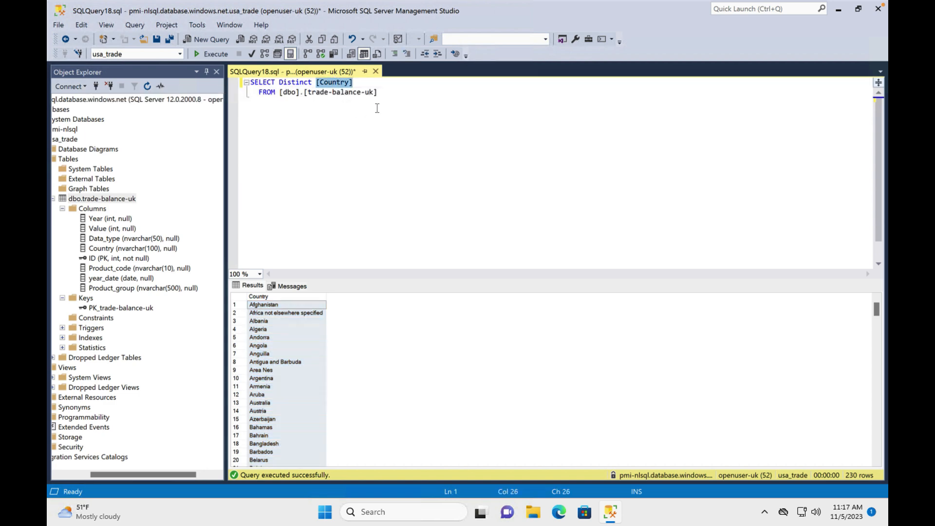
pyautogui.moveTo(343, 83)
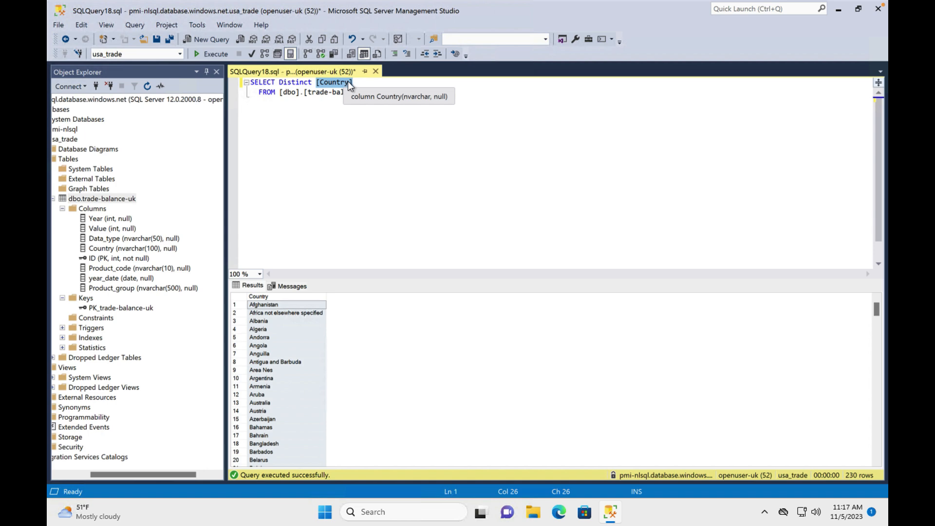
pyautogui.click(347, 82)
pyautogui.press('BackSpace')
pyautogui.press('BackSpace')
pyautogui.press('BackSpace')
pyautogui.press('BackSpace')
pyautogui.press('BackSpace')
pyautogui.press('BackSpace')
pyautogui.press('BackSpace')
pyautogui.write('year_date')
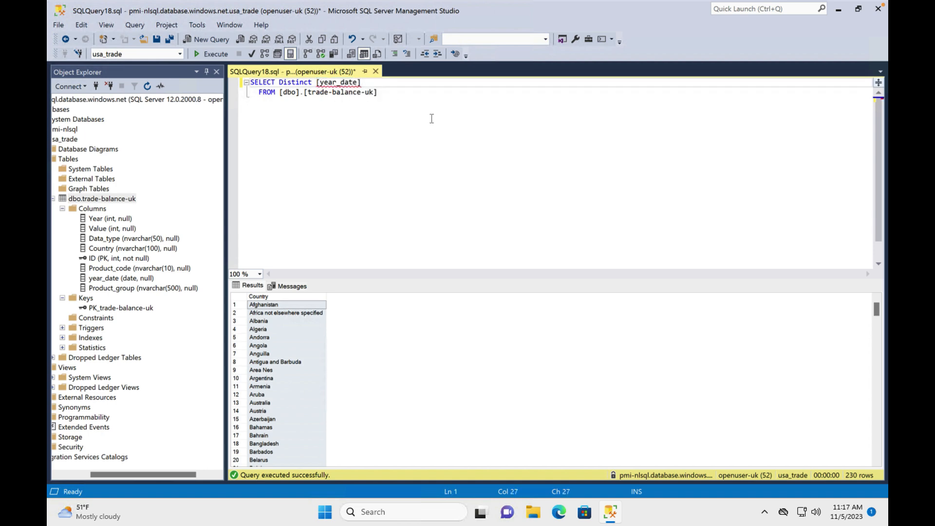
pyautogui.click(193, 54)
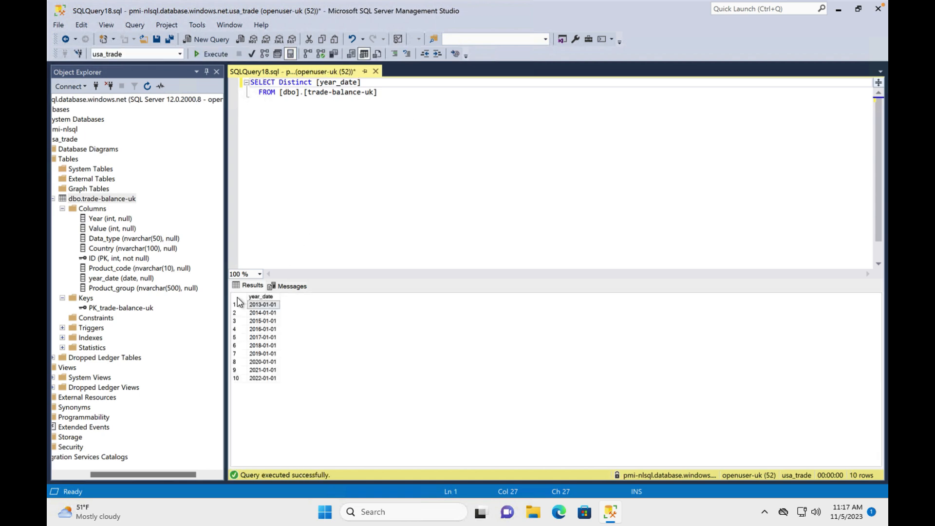
# Copy the distinct year_date results and paste them into column G from G2
pyautogui.click(238, 297)
pyautogui.press('super+c')
pyautogui.hotkey('ctrl', 'Right')
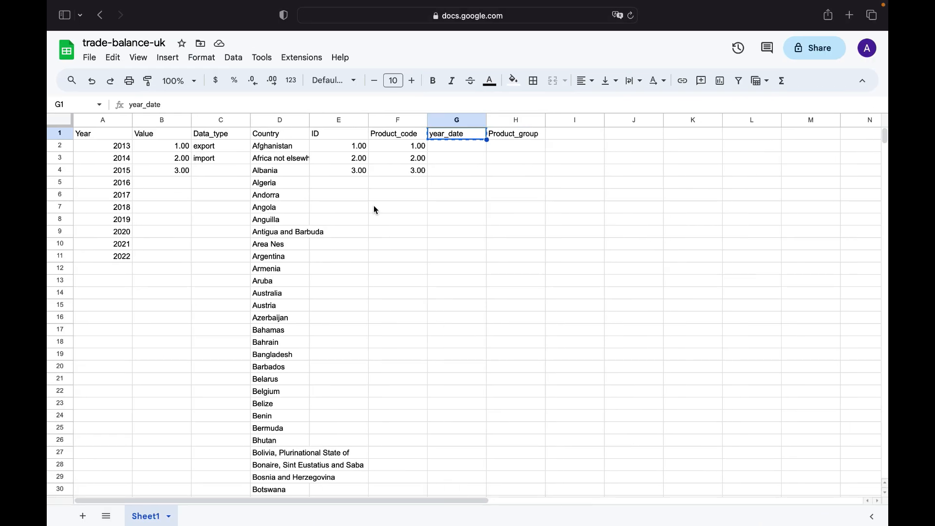
pyautogui.click(465, 150)
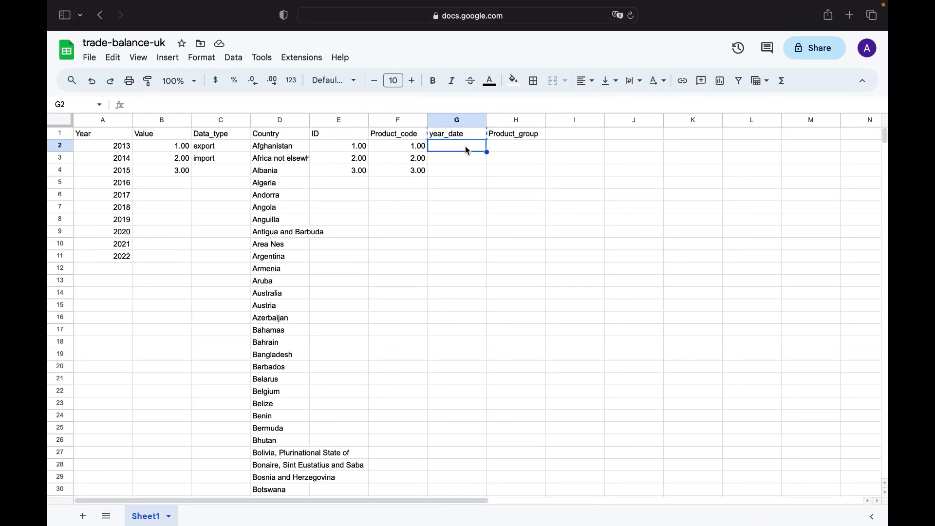
pyautogui.press('super+v')
# Copy the Product_group header into the query as its distinct column and execute it
pyautogui.click(515, 136)
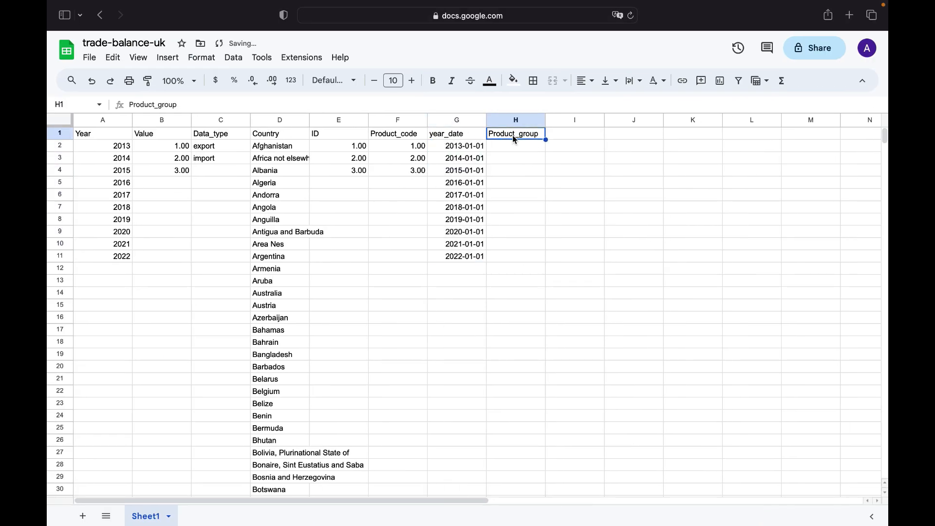
pyautogui.hotkey('ctrl', 'Left')
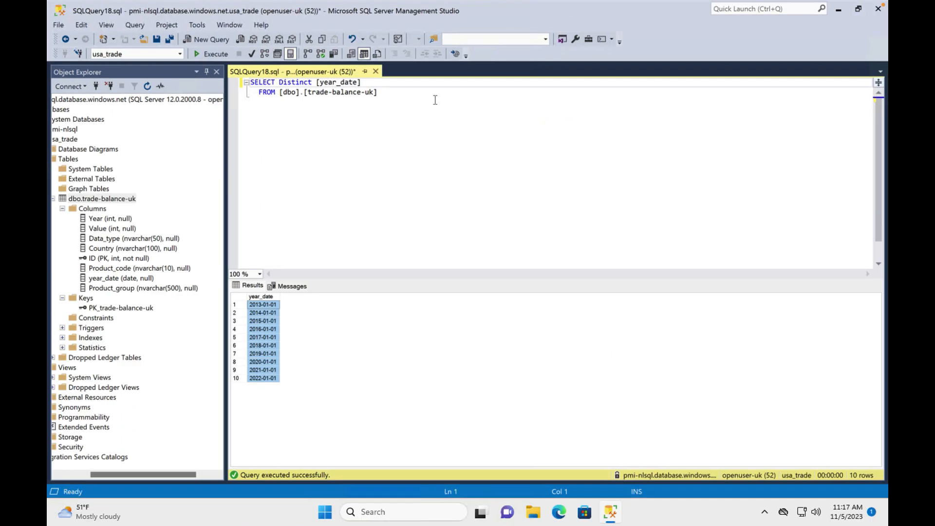
pyautogui.click(360, 82)
pyautogui.press('BackSpace')
pyautogui.press('BackSpace')
pyautogui.press('BackSpace')
pyautogui.press('BackSpace')
pyautogui.press('BackSpace')
pyautogui.press('BackSpace')
pyautogui.press('BackSpace')
pyautogui.press('BackSpace')
pyautogui.press('BackSpace')
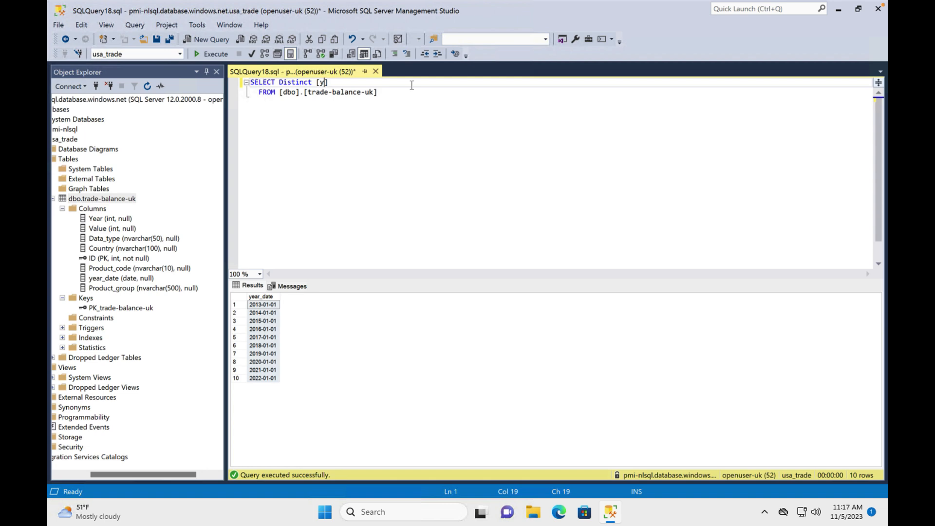
pyautogui.write('Product_group')
pyautogui.click(200, 54)
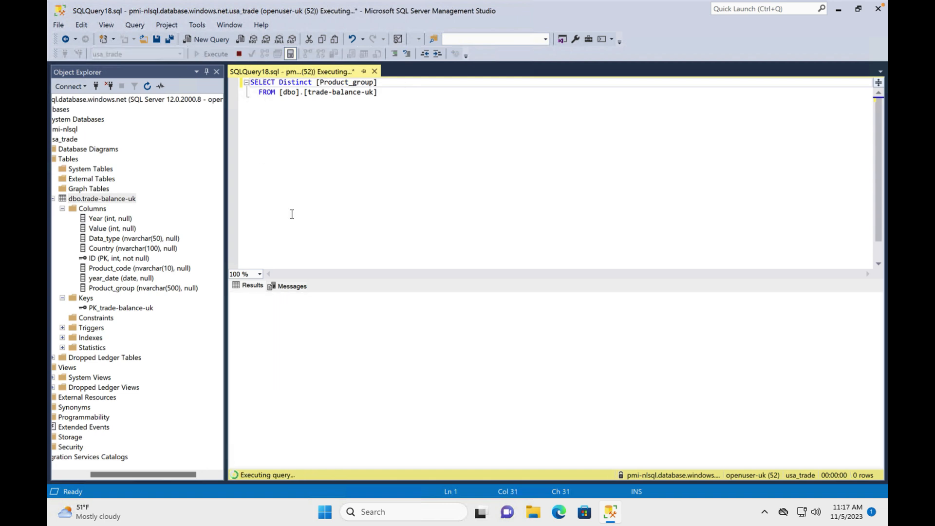
# Copy the distinct Product_group results and paste them into column H from H2
pyautogui.click(234, 298)
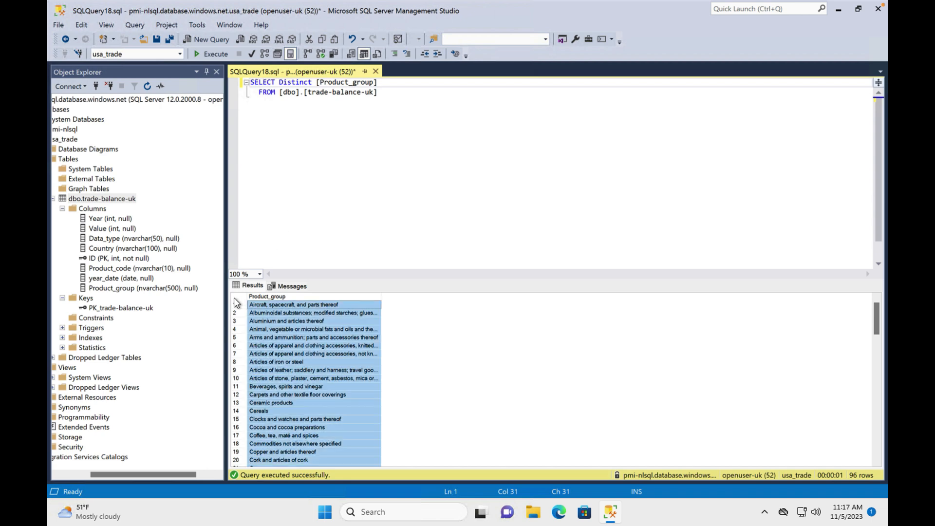
pyautogui.hotkey('ctrl', 'Right')
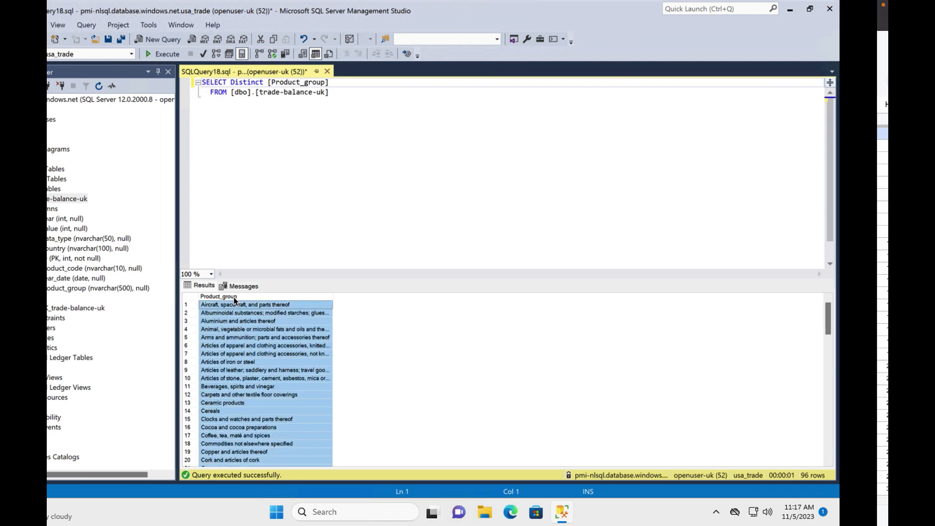
pyautogui.click(526, 145)
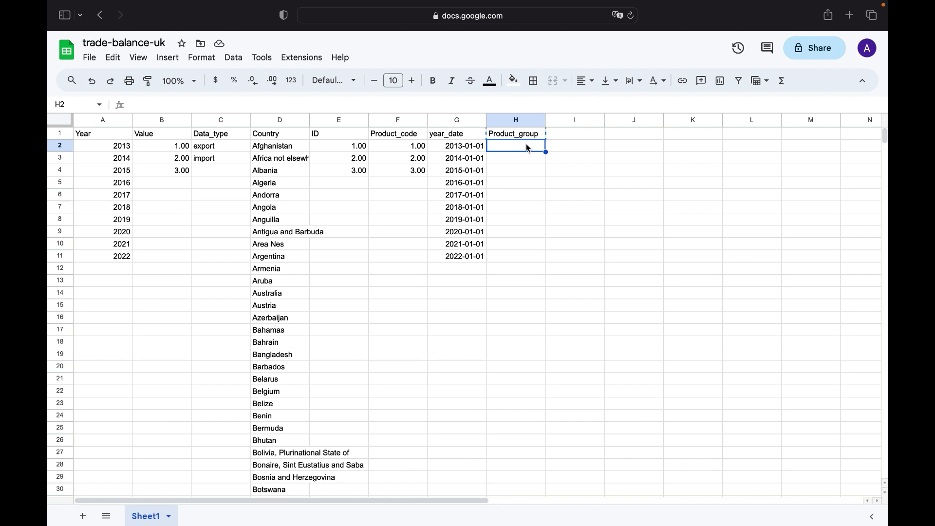
pyautogui.press('super+v')
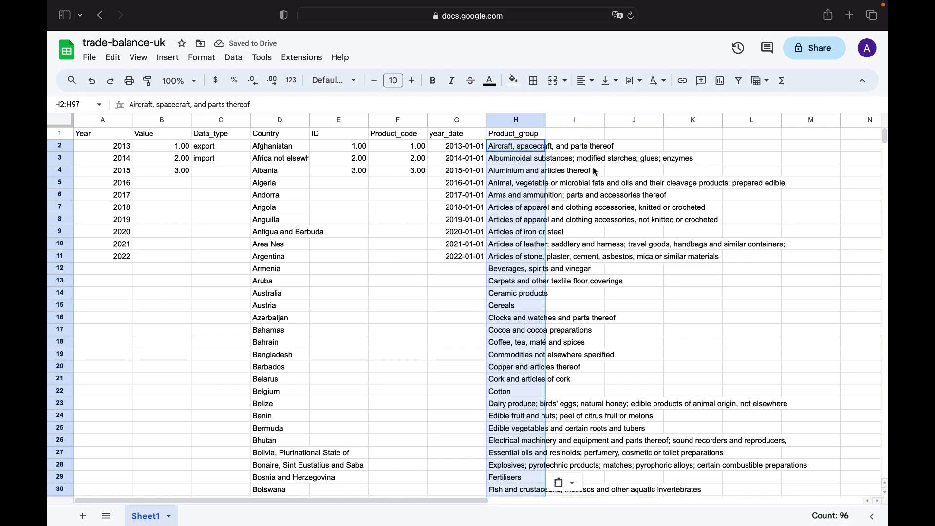
pyautogui.click(388, 188)
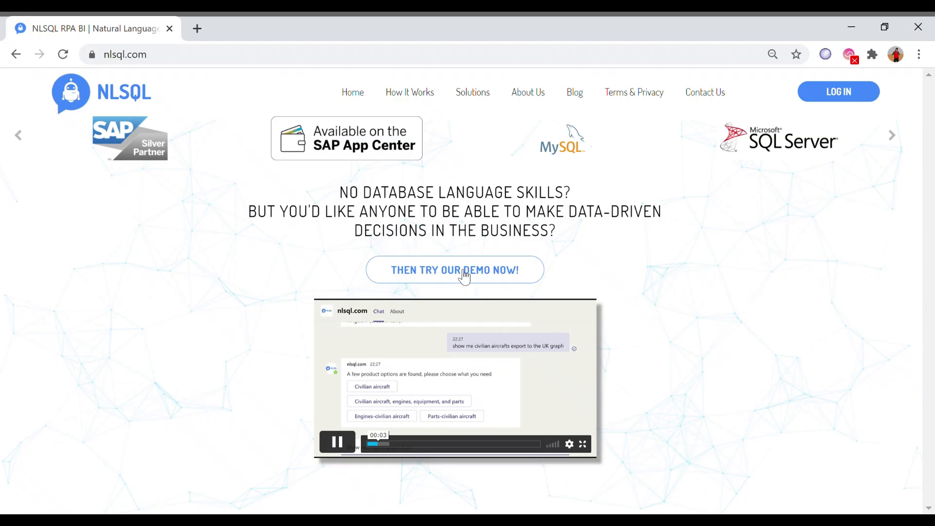
pyautogui.click(463, 273)
# Tick the reCAPTCHA box and log in to the NLSQL web app with the prefilled credentials
pyautogui.click(386, 284)
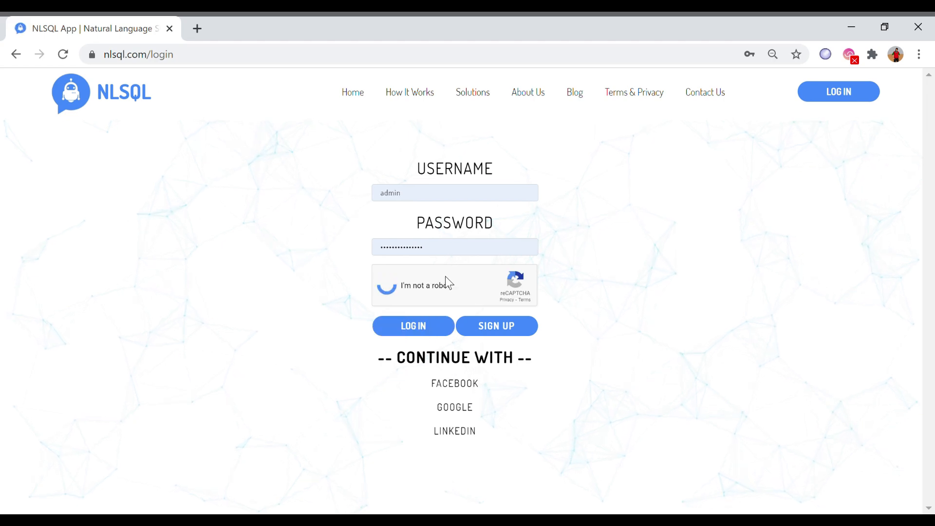
pyautogui.click(415, 327)
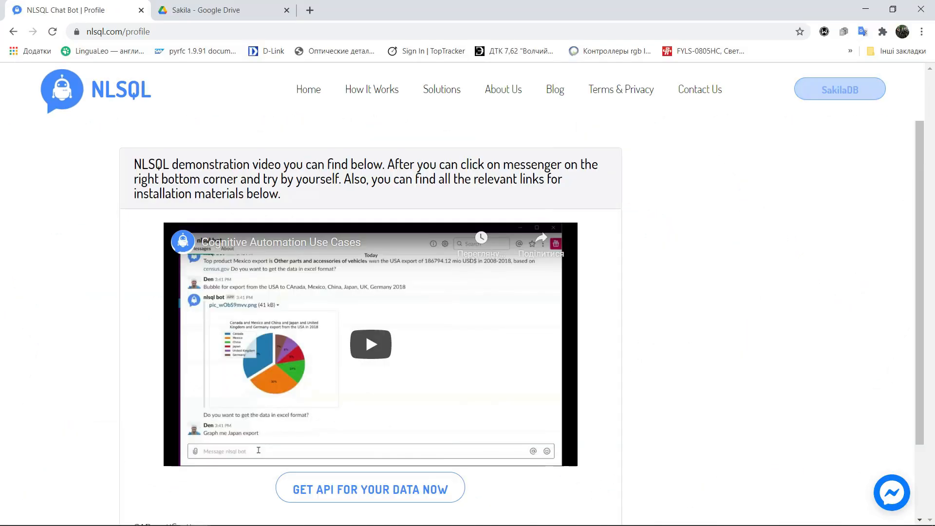
# Open the Spreadsheet Settings page from the SakilaDB account and select the bot's sharing e-mail
pyautogui.moveTo(839, 89)
pyautogui.click(824, 235)
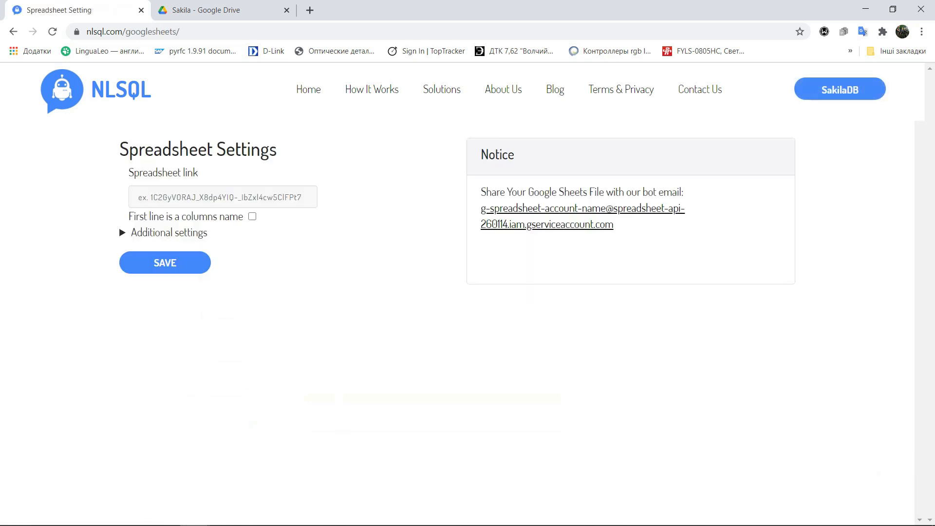
pyautogui.click(560, 209)
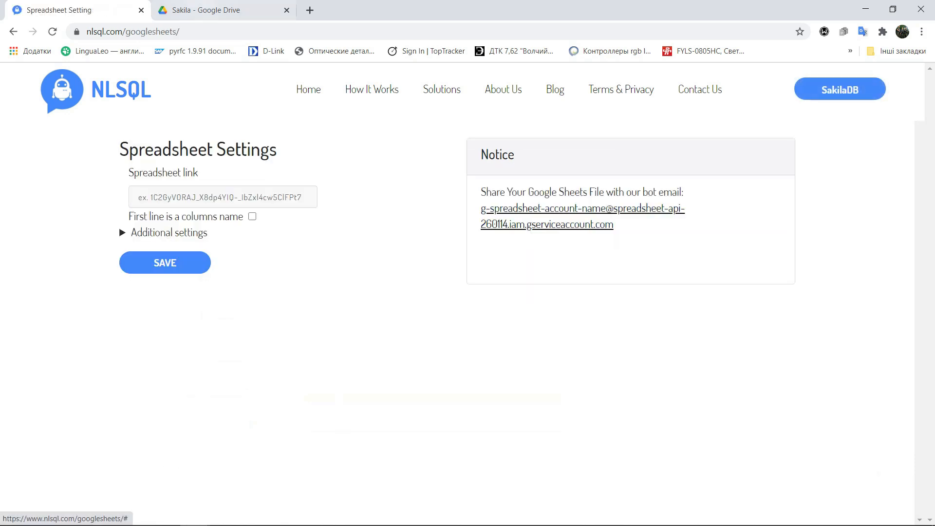
# Share the Sakila Drive folder with the bot's service e-mail address
pyautogui.click(204, 10)
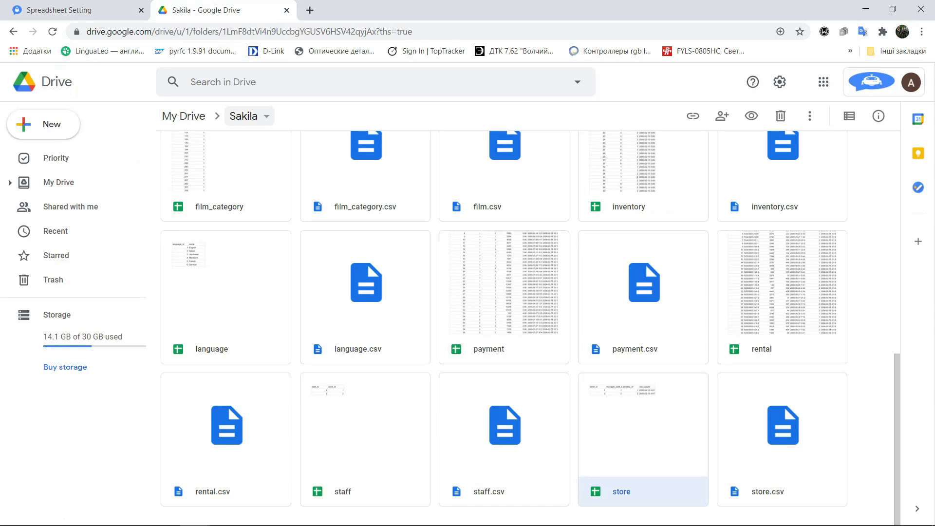
pyautogui.click(247, 116)
pyautogui.click(274, 193)
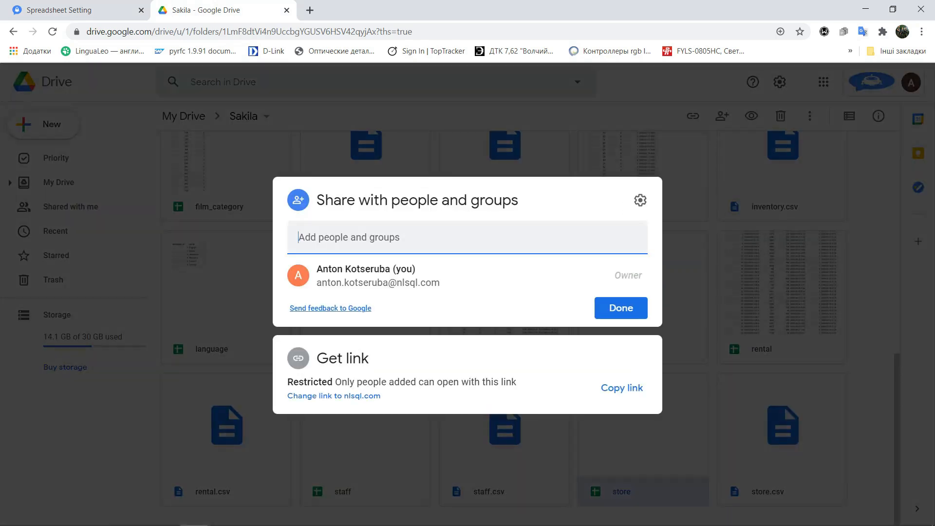
pyautogui.hotkey('ctrl', 'v')
pyautogui.press('Return')
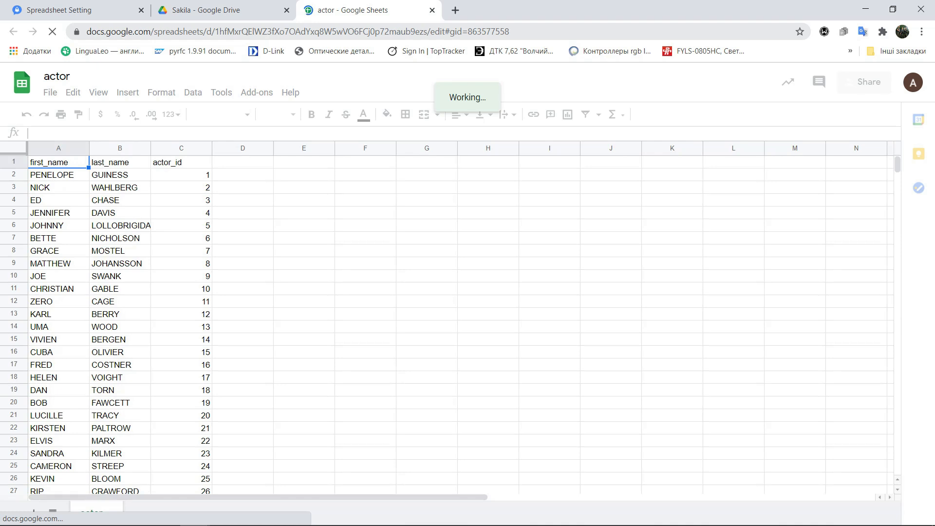
# Copy the actor spreadsheet's ID from its web address and paste it into the Spreadsheet link field
pyautogui.moveTo(214, 32); pyautogui.dragTo(428, 32)
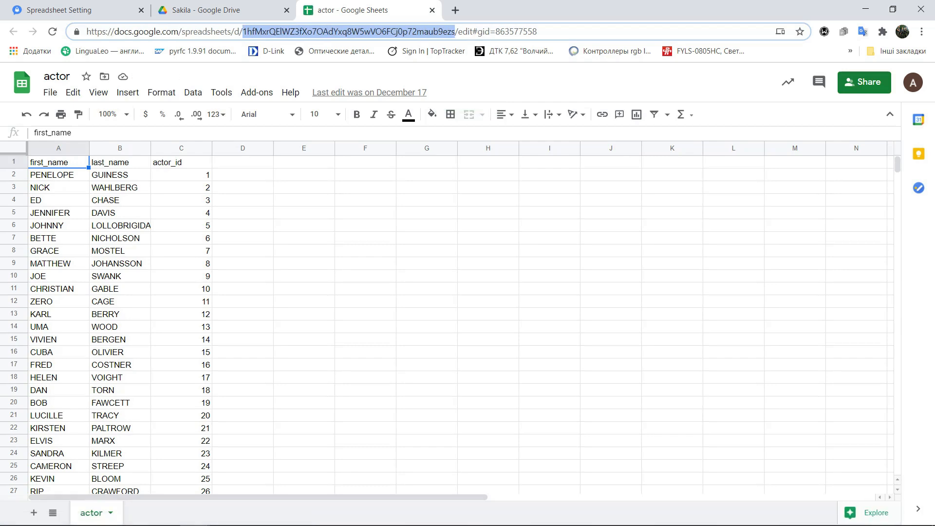
pyautogui.click(432, 9)
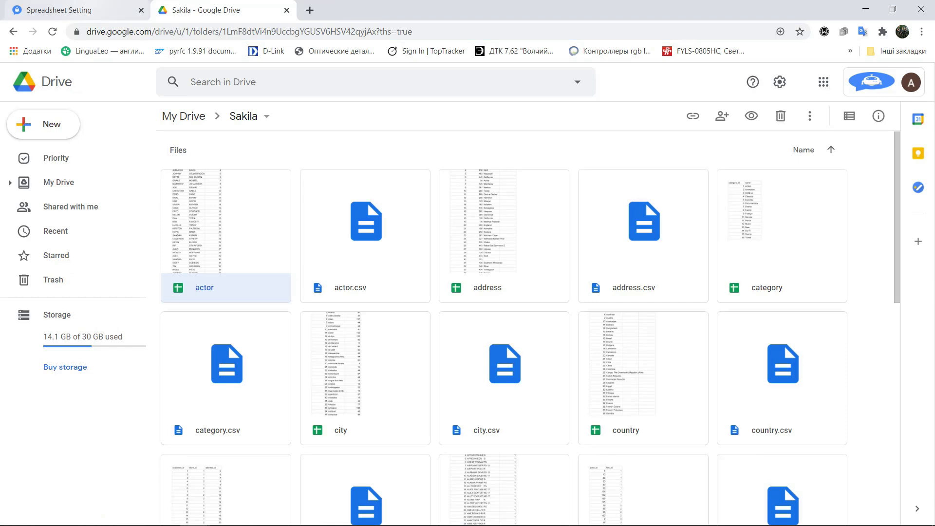
pyautogui.click(78, 10)
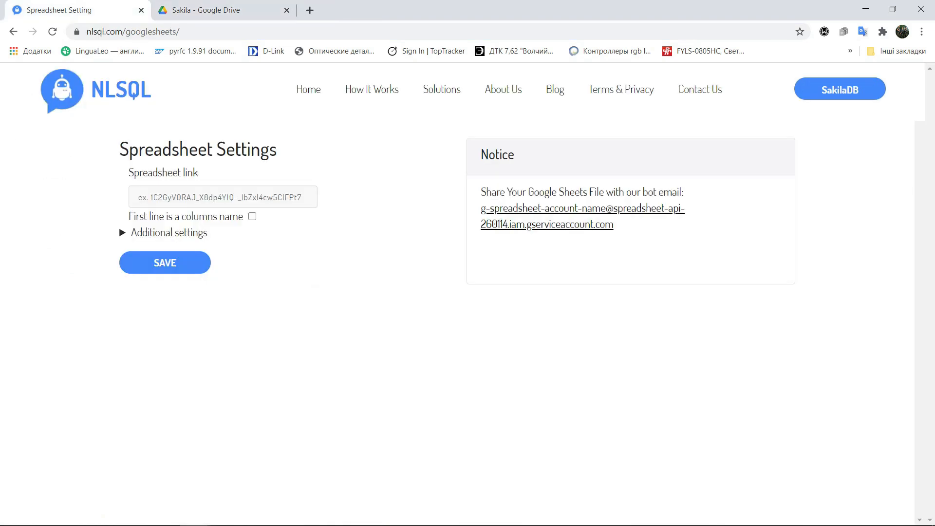
pyautogui.click(222, 198)
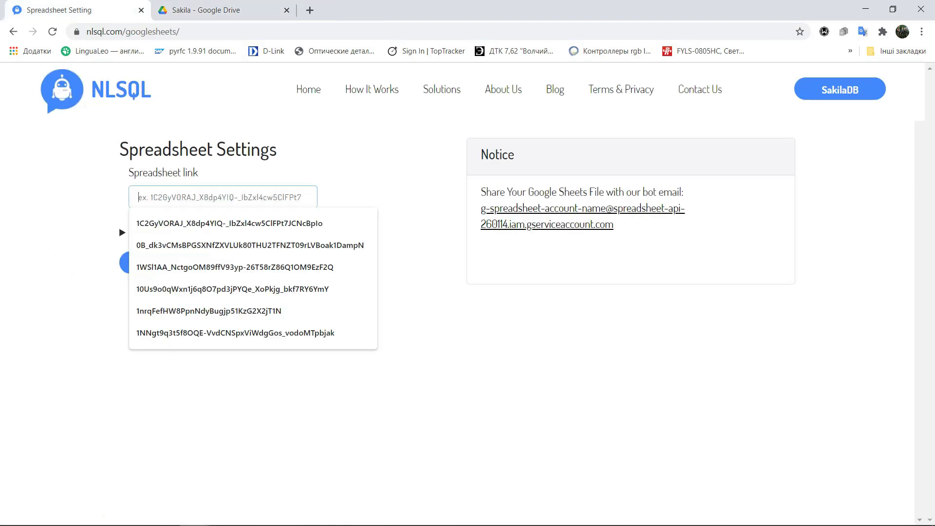
pyautogui.hotkey('ctrl', 'v')
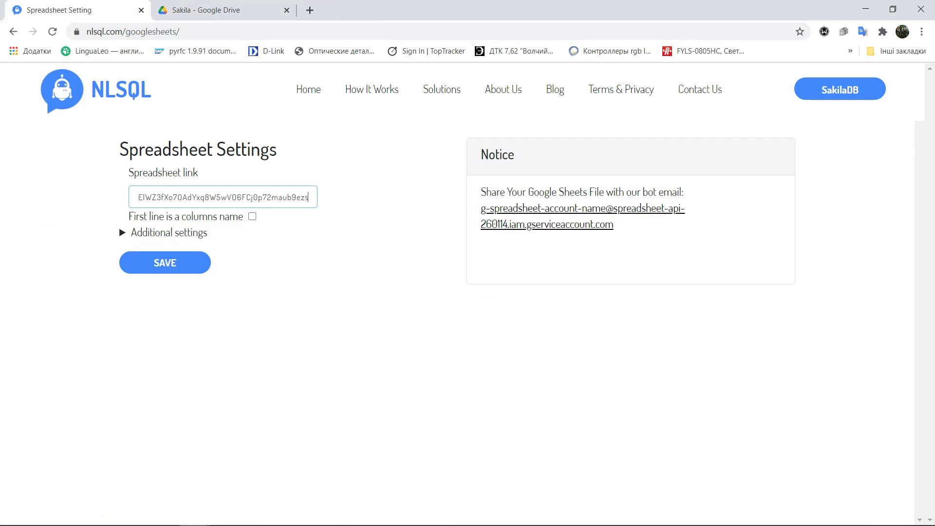
# Mark the first line as column names and, under additional settings, set the platform to API and database syntax to MySQL
pyautogui.click(252, 216)
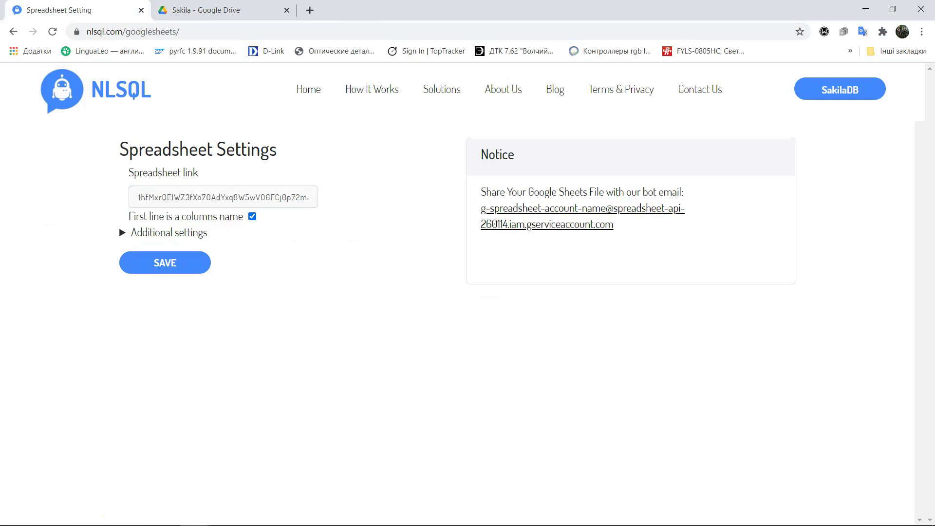
pyautogui.press('Tab')
pyautogui.press('Return')
pyautogui.click(195, 286)
pyautogui.click(195, 315)
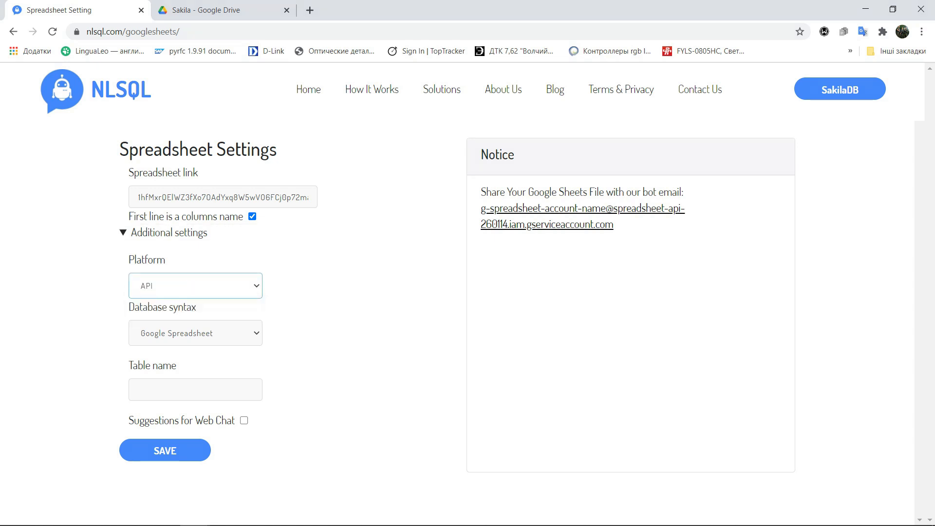
pyautogui.click(195, 333)
pyautogui.press('Return')
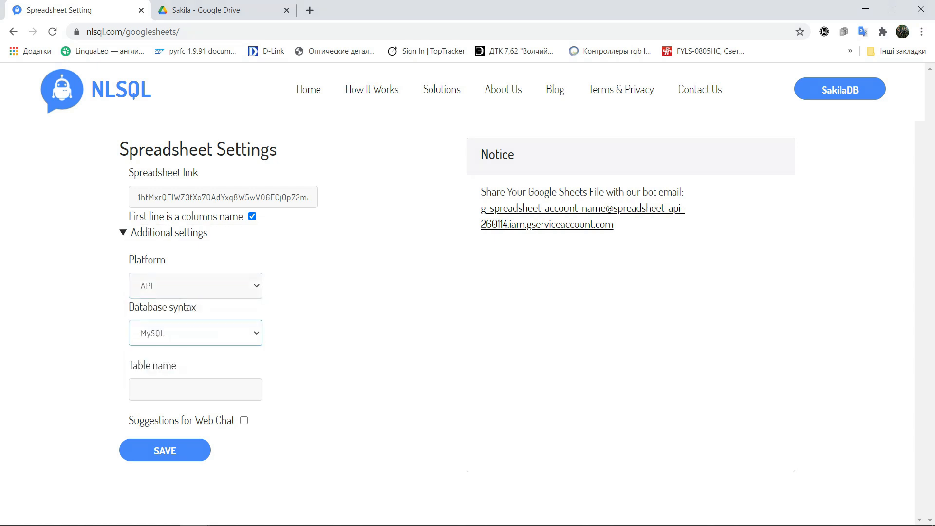
# Set the table name to actor and save the spreadsheet settings
pyautogui.click(195, 390)
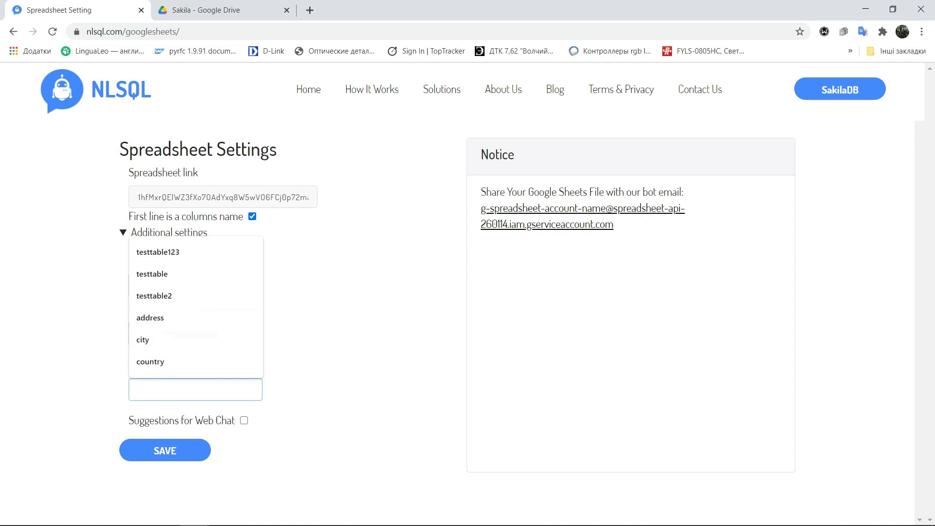
pyautogui.write('actor')
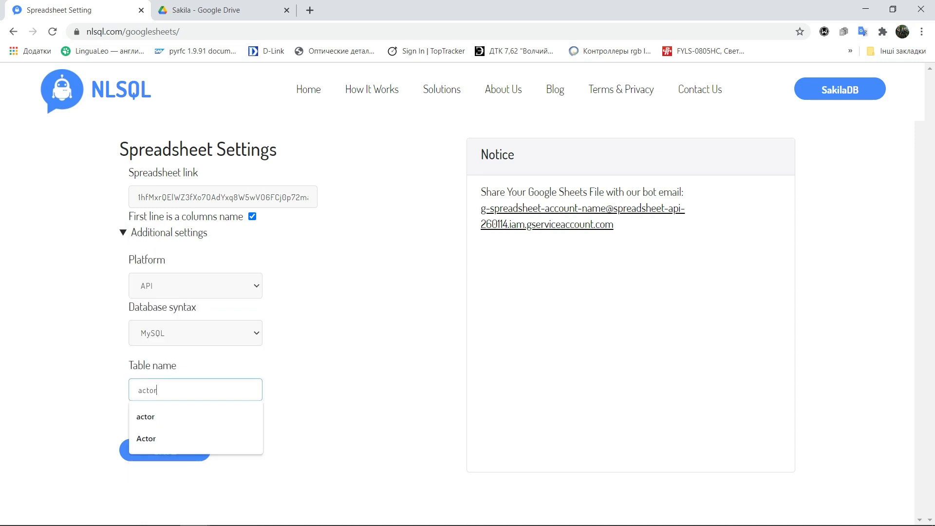
pyautogui.click(331, 414)
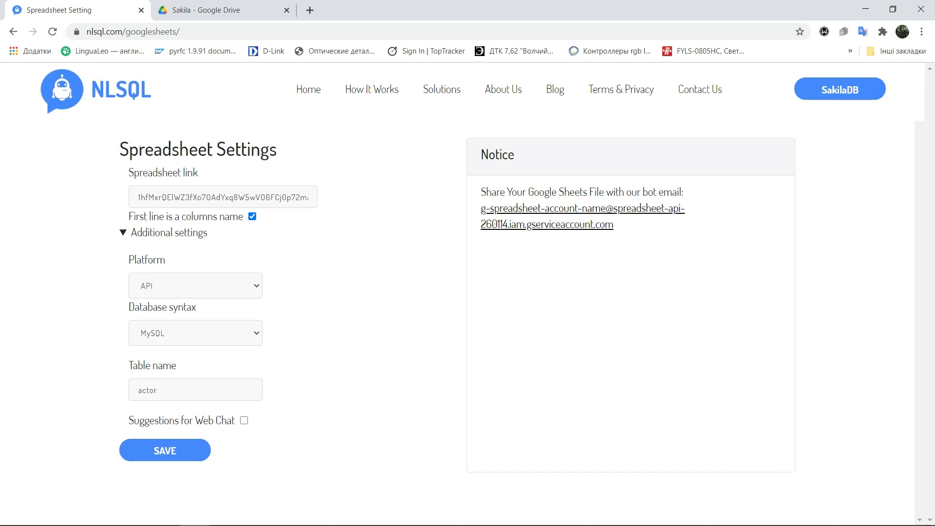
pyautogui.click(165, 450)
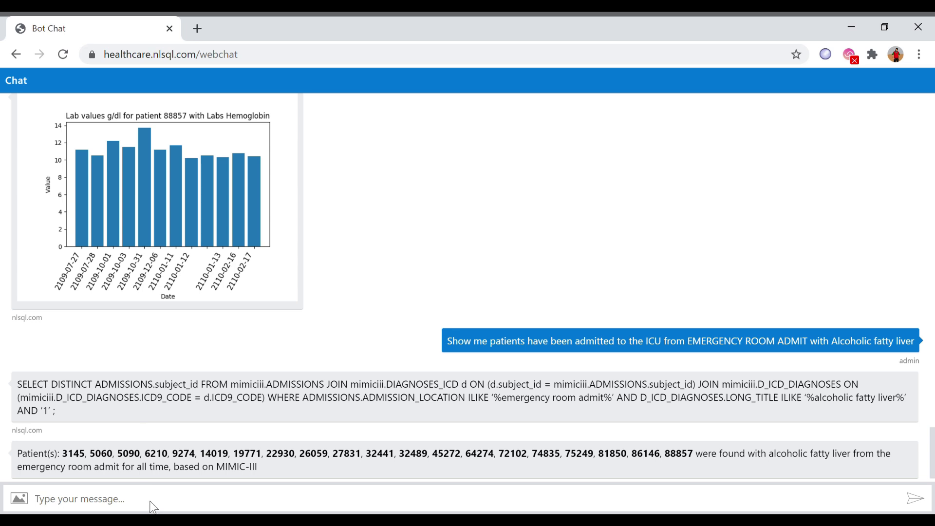
# In the healthcare web chat, ask how many patients did have AMPICILLIN or CEFAZOLIN resistance, using autocomplete suggestions
pyautogui.click(219, 504)
pyautogui.write('How')
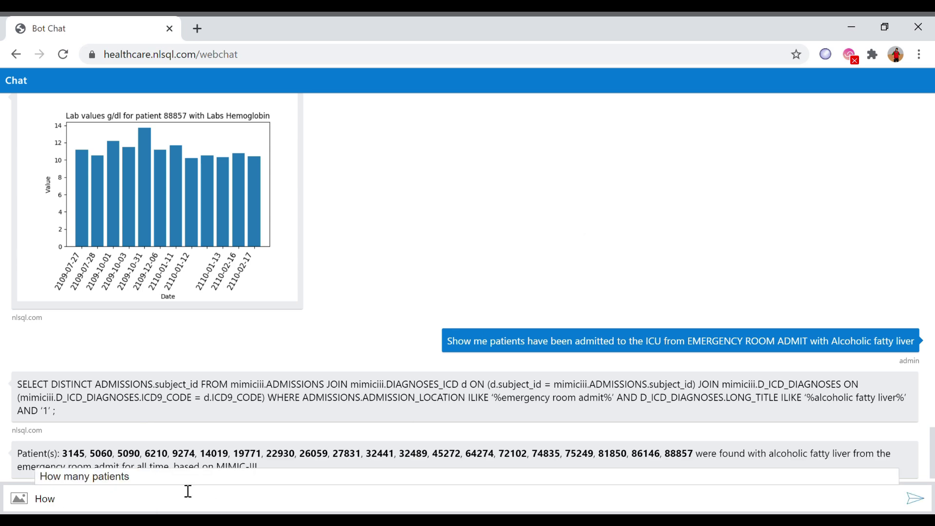
pyautogui.click(123, 478)
pyautogui.click(83, 431)
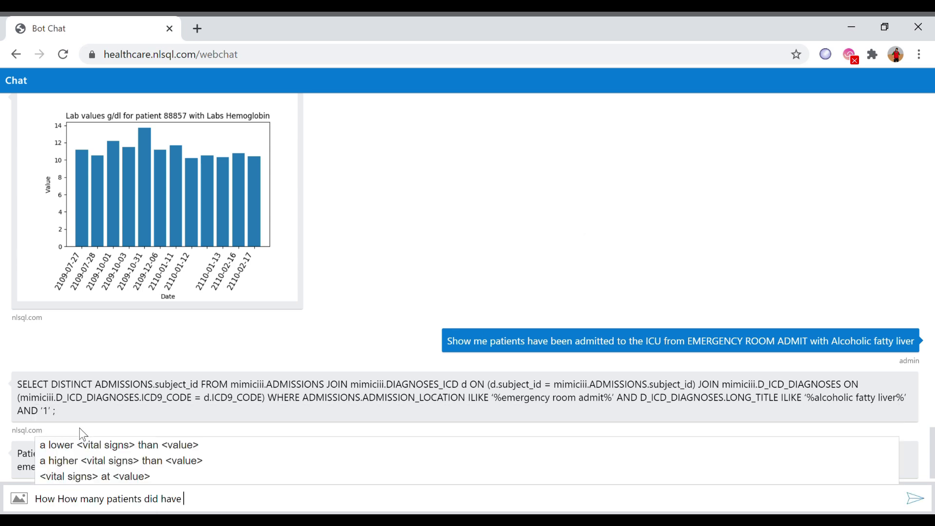
pyautogui.write('ampi')
pyautogui.click(86, 470)
pyautogui.write('or cefa')
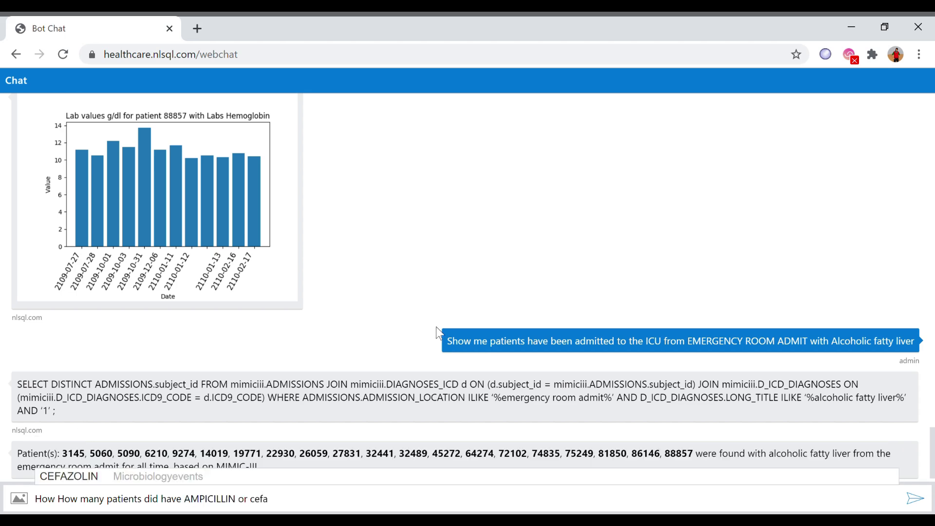
pyautogui.click(69, 476)
pyautogui.write('resista')
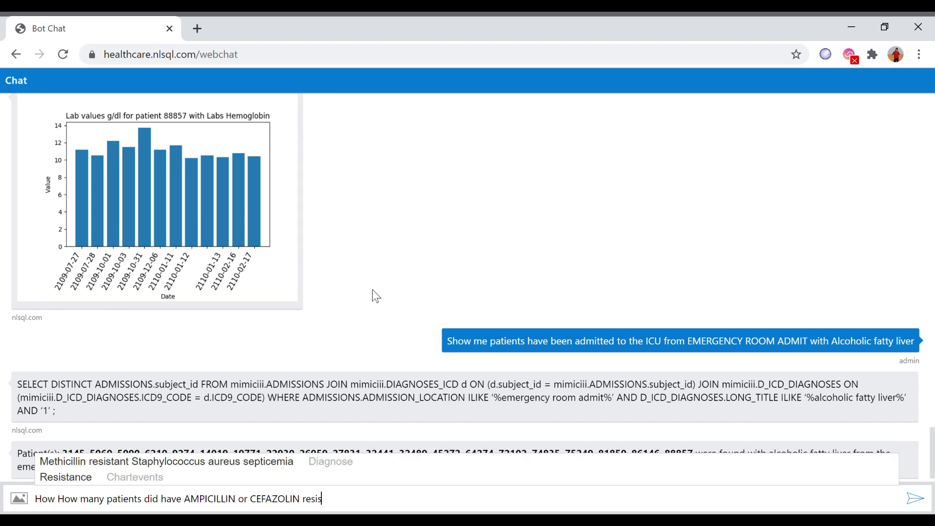
pyautogui.write('nce')
pyautogui.press('Return')
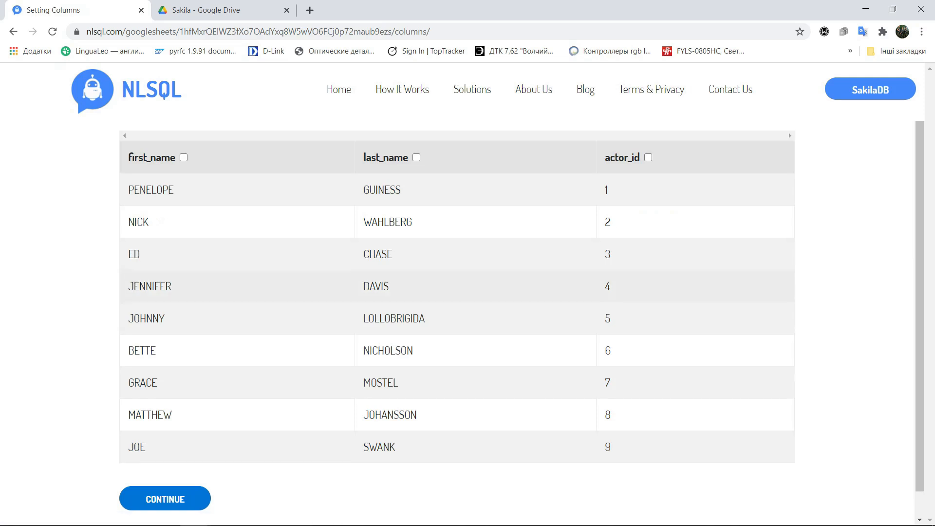
# Select the first_name, last_name and actor_id columns and continue
pyautogui.click(183, 157)
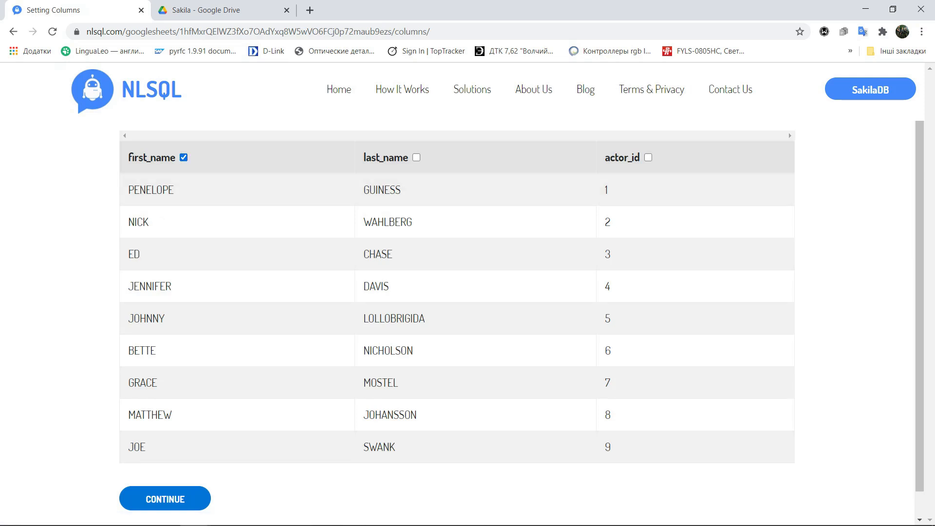
pyautogui.click(416, 157)
pyautogui.click(648, 157)
pyautogui.click(165, 498)
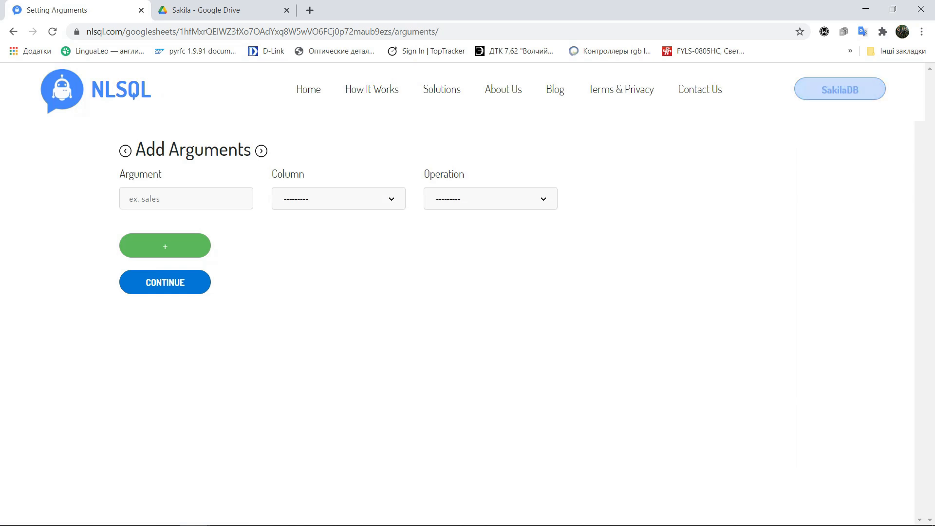
# Return to the Google Sheets settings and select the address spreadsheet's ID in its web address
pyautogui.click(840, 90)
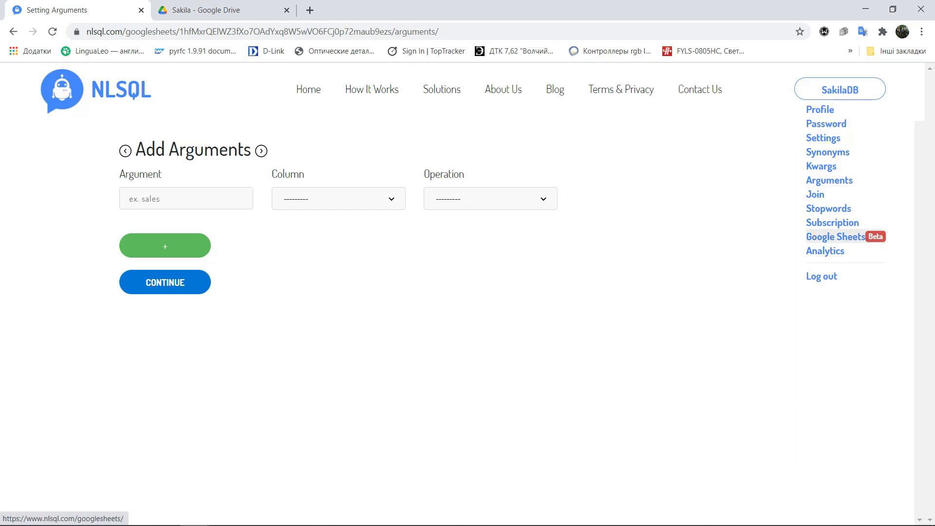
pyautogui.click(835, 237)
pyautogui.hotkey('ctrl', 'Tab')
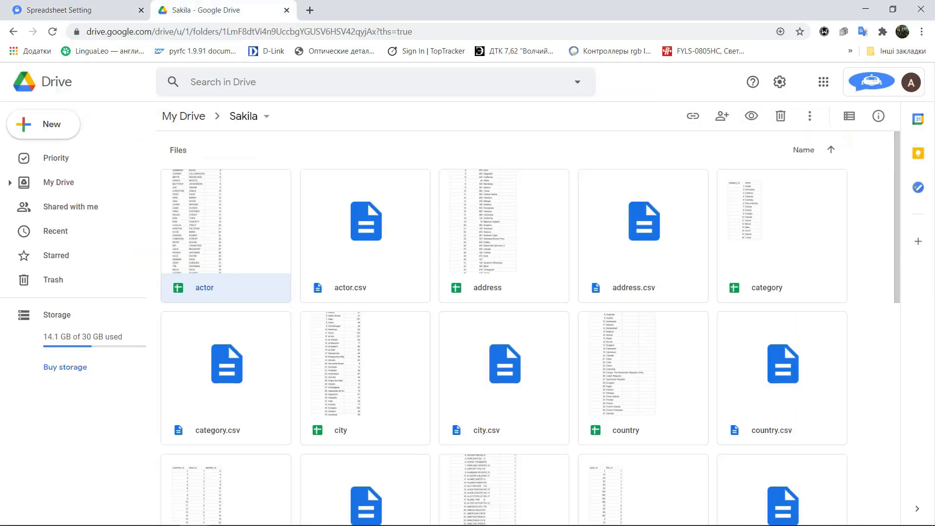
pyautogui.doubleClick(503, 244)
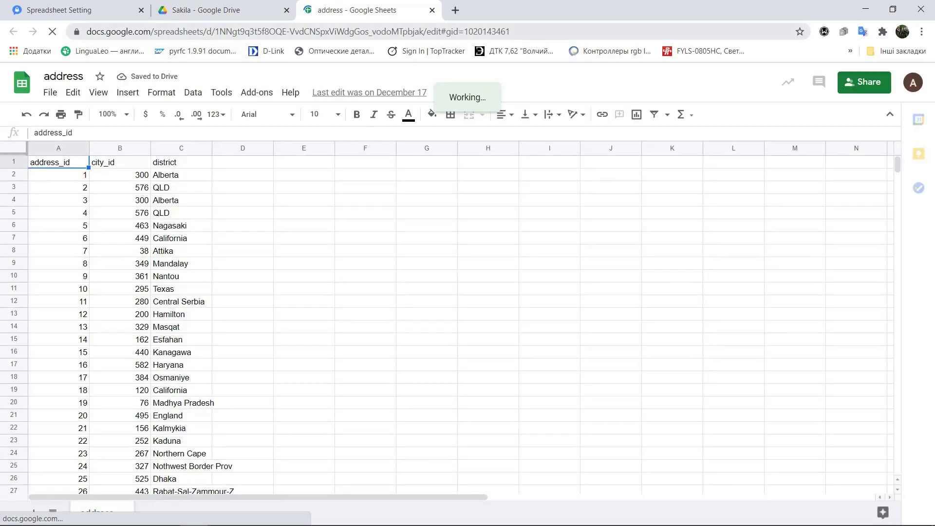
pyautogui.moveTo(225, 31); pyautogui.dragTo(434, 31)
pyautogui.hotkey('ctrl', 'c')
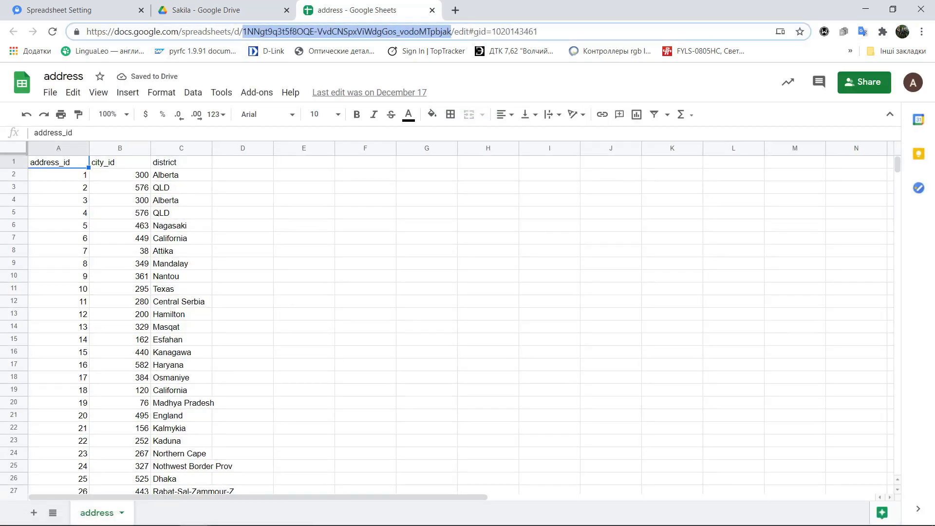
# Paste the address spreadsheet's ID as the Spreadsheet link, mark the first line as column names and expand additional settings
pyautogui.click(73, 10)
pyautogui.click(222, 196)
pyautogui.hotkey('ctrl', 'v')
pyautogui.press('Tab')
pyautogui.press('space')
pyautogui.press('Tab')
pyautogui.press('Return')
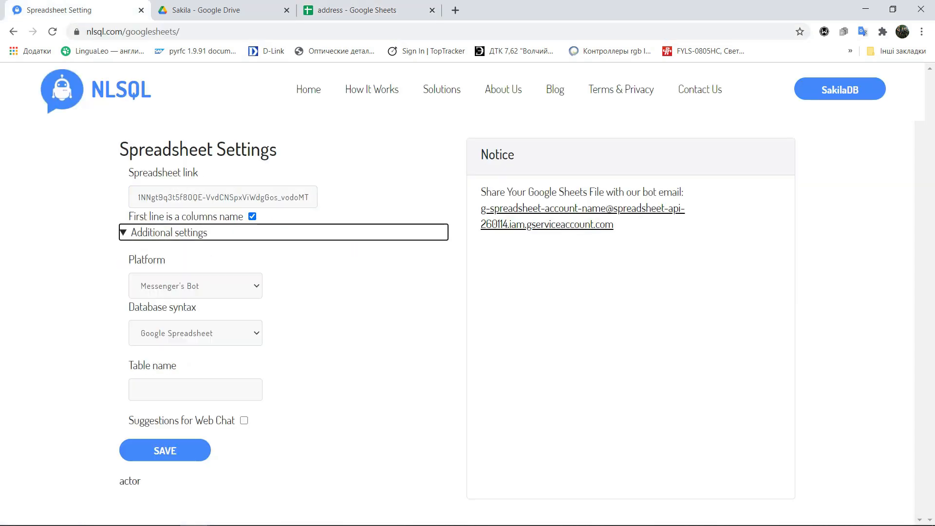
# Set the platform to API and the database syntax to MySQL
pyautogui.press('Tab')
pyautogui.press('space')
pyautogui.press('Down')
pyautogui.press('Return')
pyautogui.press('Tab')
pyautogui.press('space')
pyautogui.press('Down')
pyautogui.press('Return')
# Set the table name to address and save the spreadsheet settings
pyautogui.press('Tab')
pyautogui.write('a')
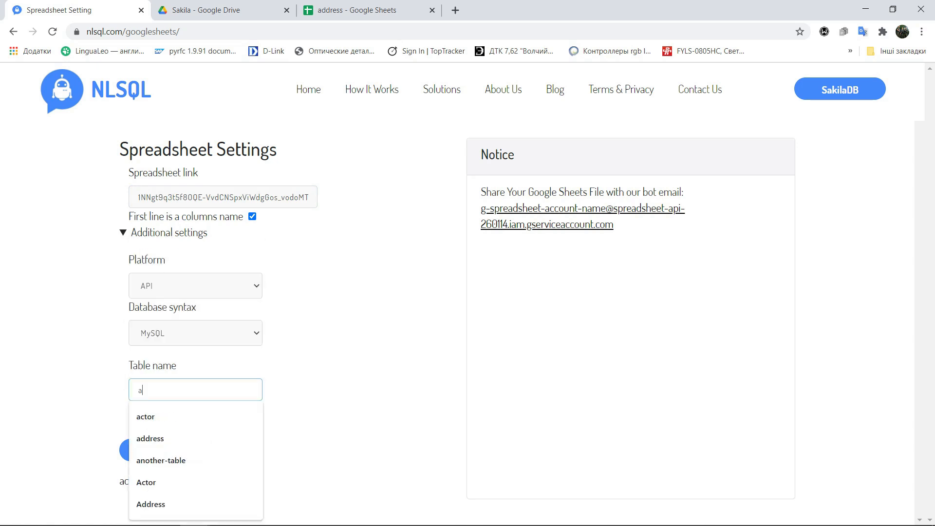
pyautogui.write('dd')
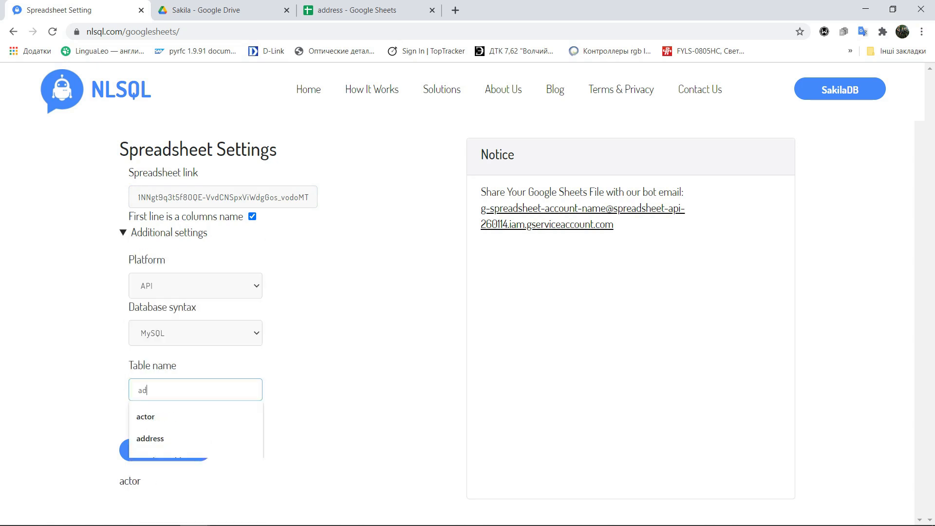
pyautogui.press('Down')
pyautogui.press('Return')
pyautogui.press('Tab')
pyautogui.press('Tab')
pyautogui.press('Return')
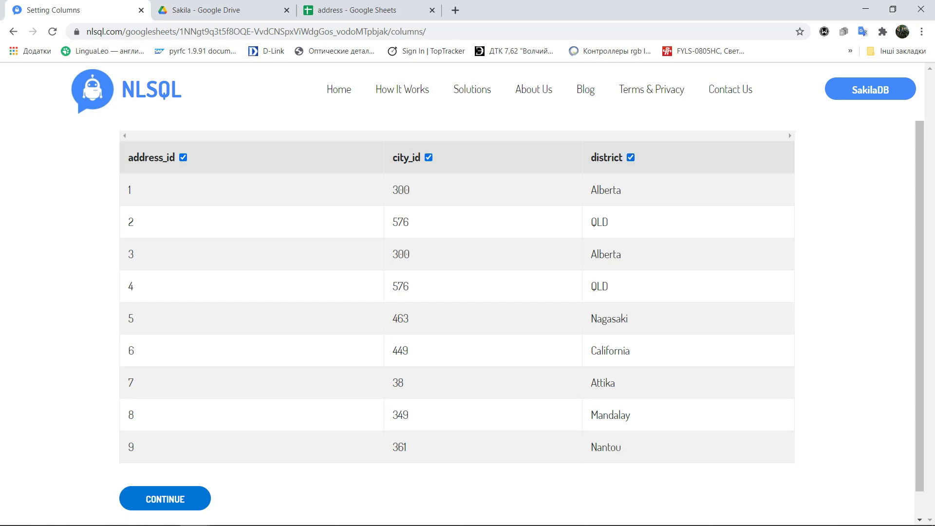
# Continue with all address columns selected and return to the Google Sheets settings page
pyautogui.click(165, 498)
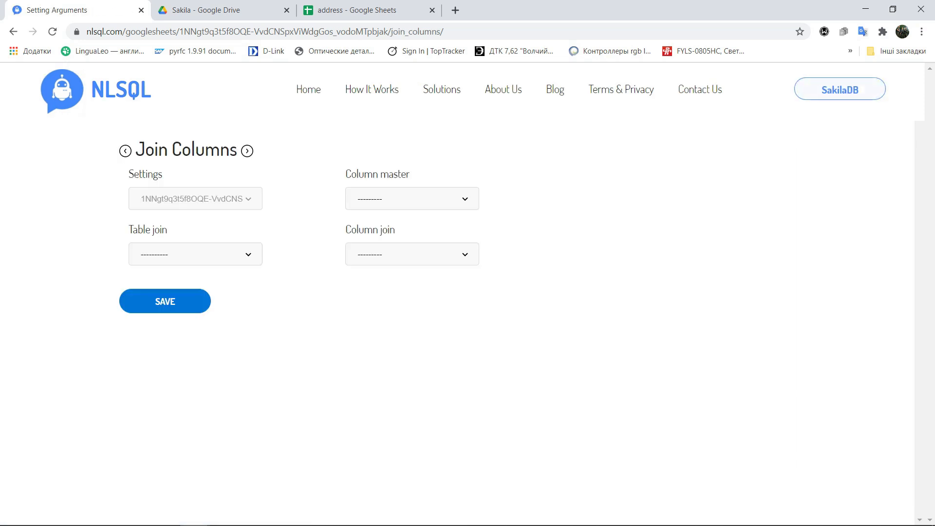
pyautogui.click(840, 89)
pyautogui.click(835, 237)
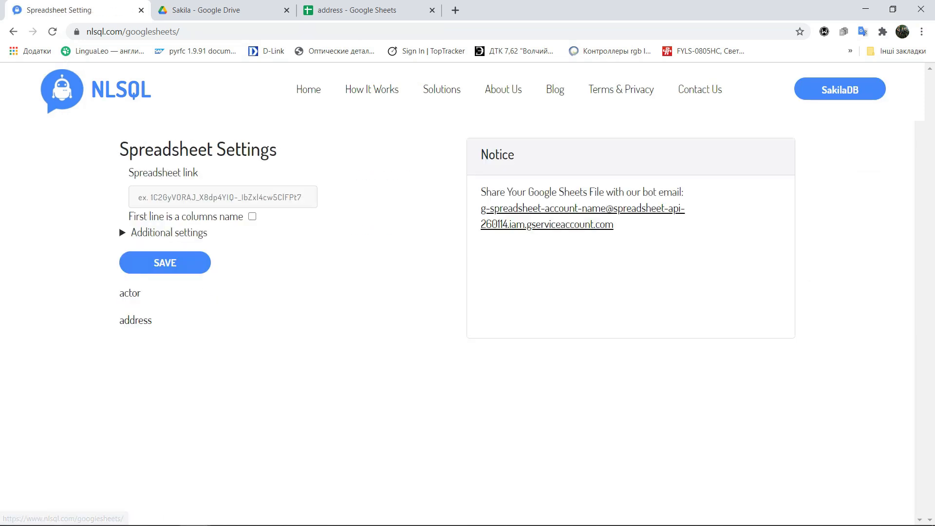
# Open the category spreadsheet from the Sakila folder and select its ID in the web address
pyautogui.click(350, 10)
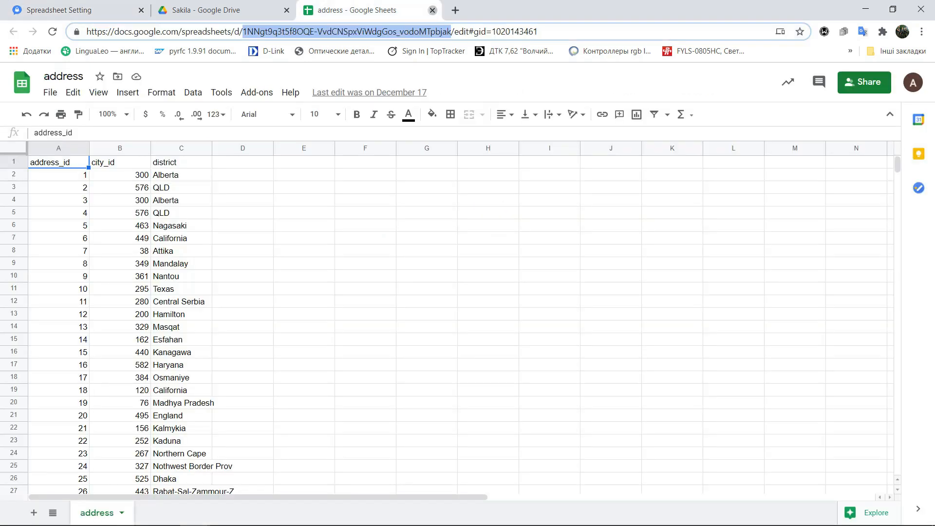
pyautogui.click(432, 10)
pyautogui.doubleClick(781, 239)
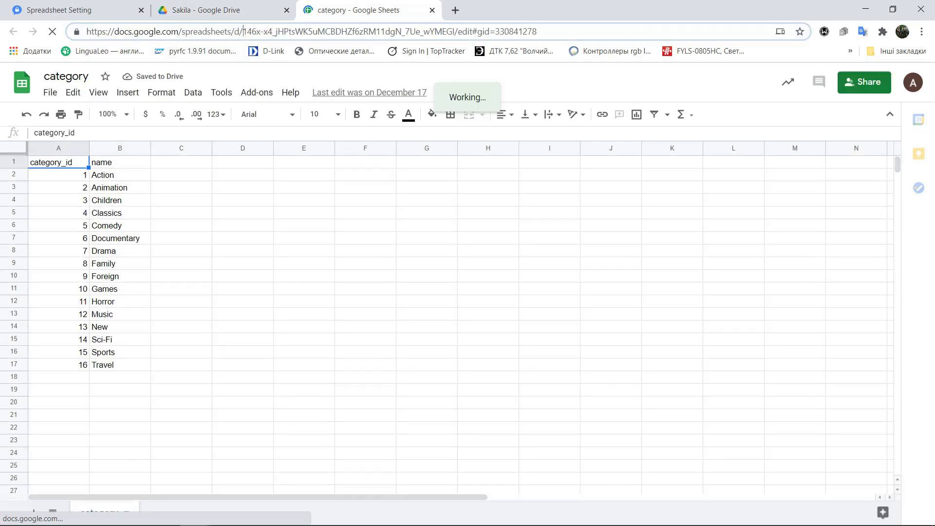
pyautogui.moveTo(243, 31); pyautogui.dragTo(452, 31)
pyautogui.hotkey('ctrl', 'c')
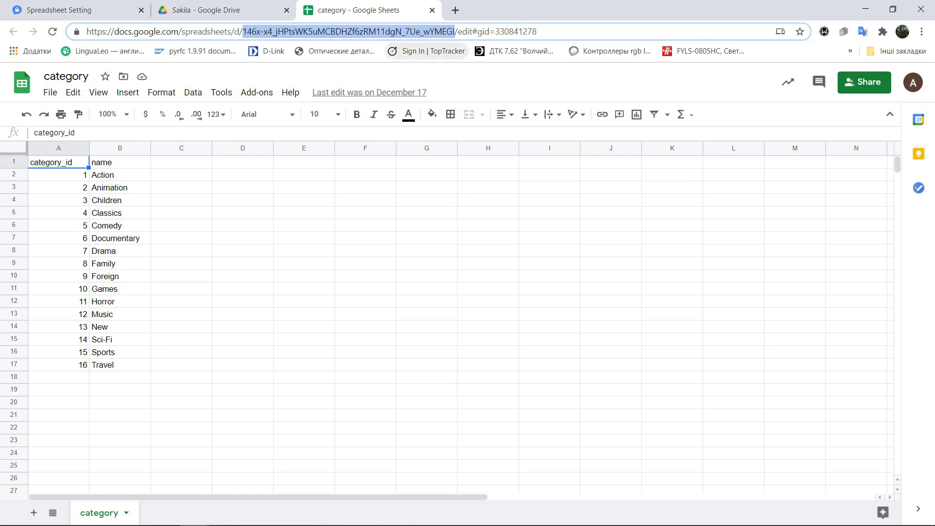
# Paste the category spreadsheet ID as the spreadsheet link, mark the first line as column names, and expand additional settings
pyautogui.click(117, 10)
pyautogui.click(223, 197)
pyautogui.hotkey('ctrl', 'v')
pyautogui.click(253, 216)
pyautogui.click(169, 233)
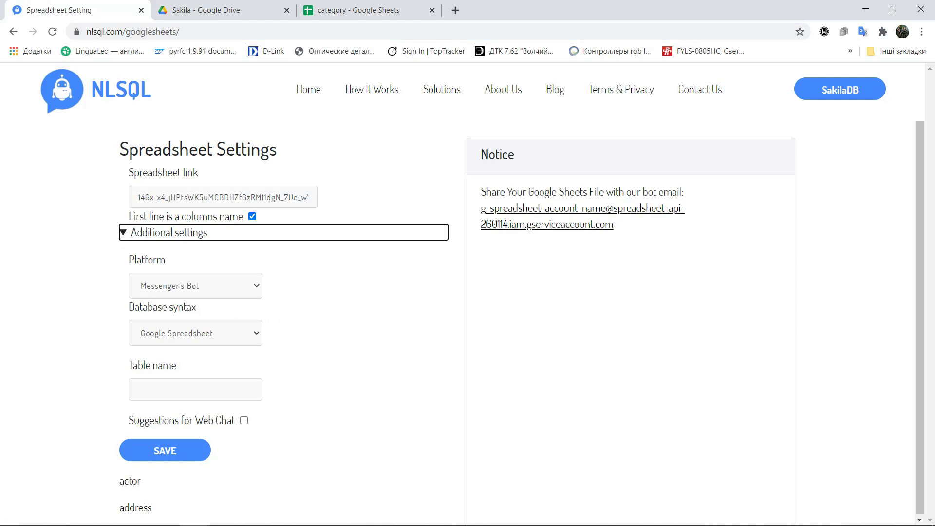
# Set the platform to API and the database syntax to MySQL for the category spreadsheet
pyautogui.click(196, 286)
pyautogui.click(146, 313)
pyautogui.click(196, 334)
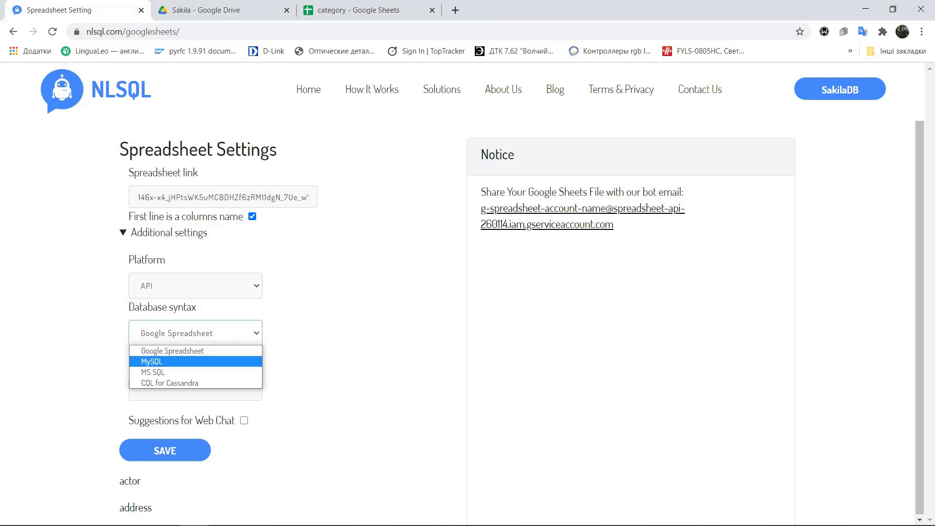
pyautogui.click(146, 360)
# Set the table name to category and save the spreadsheet settings
pyautogui.click(196, 390)
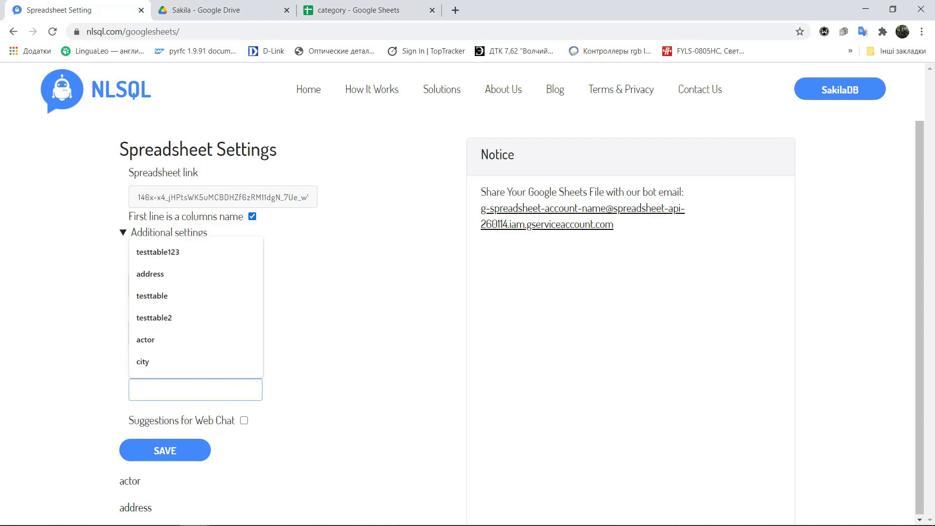
pyautogui.write('cate')
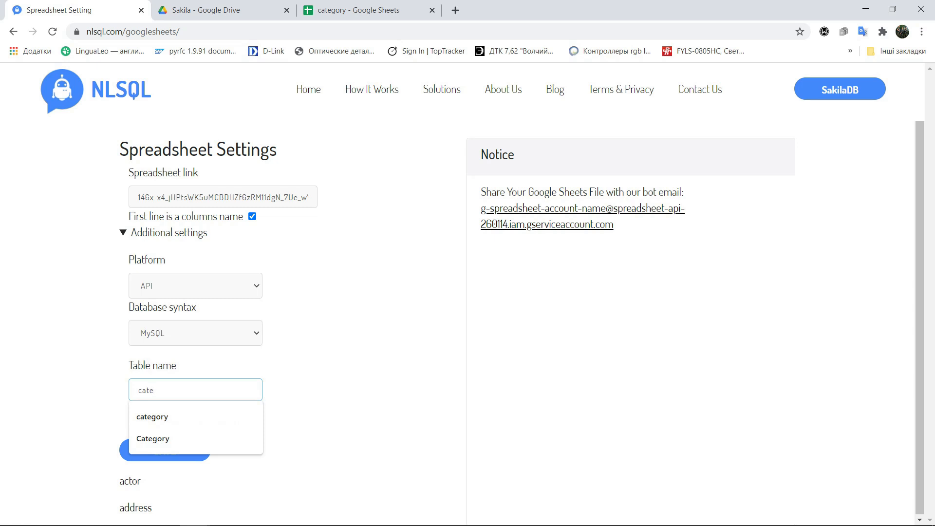
pyautogui.click(152, 416)
pyautogui.click(165, 451)
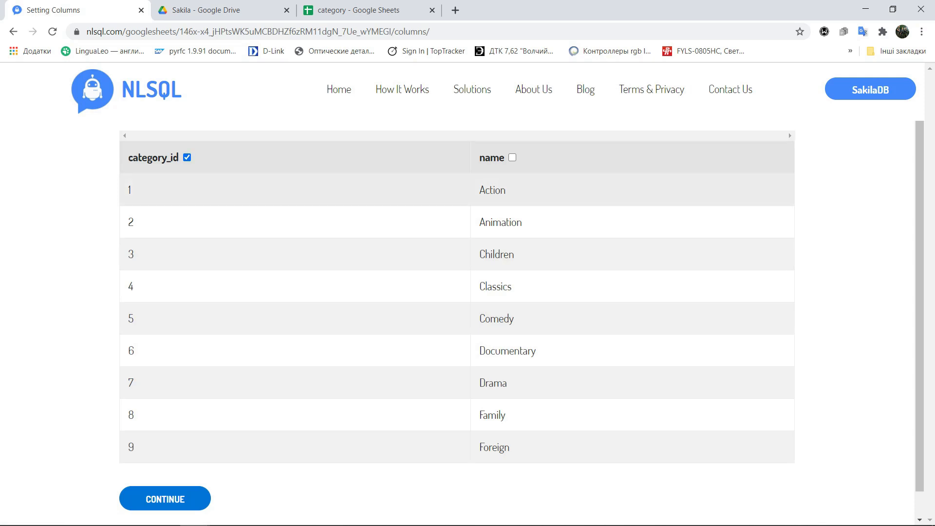
# Continue with category_id selected, then open the actor spreadsheet's settings from the Google Sheets list
pyautogui.click(165, 499)
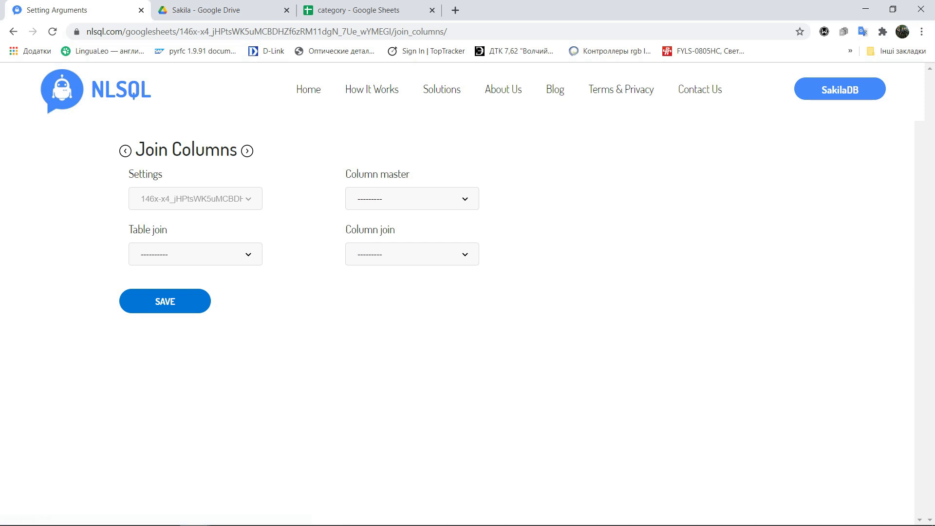
pyautogui.moveTo(839, 89)
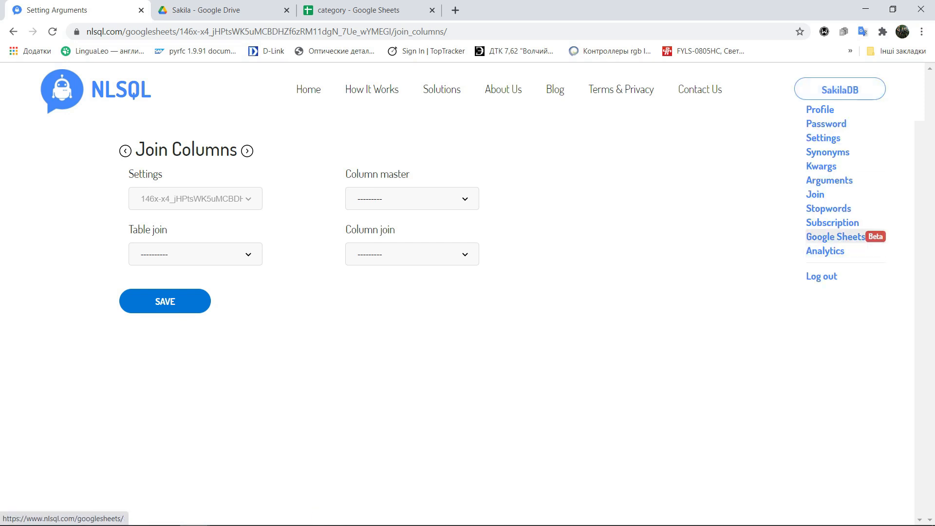
pyautogui.click(835, 238)
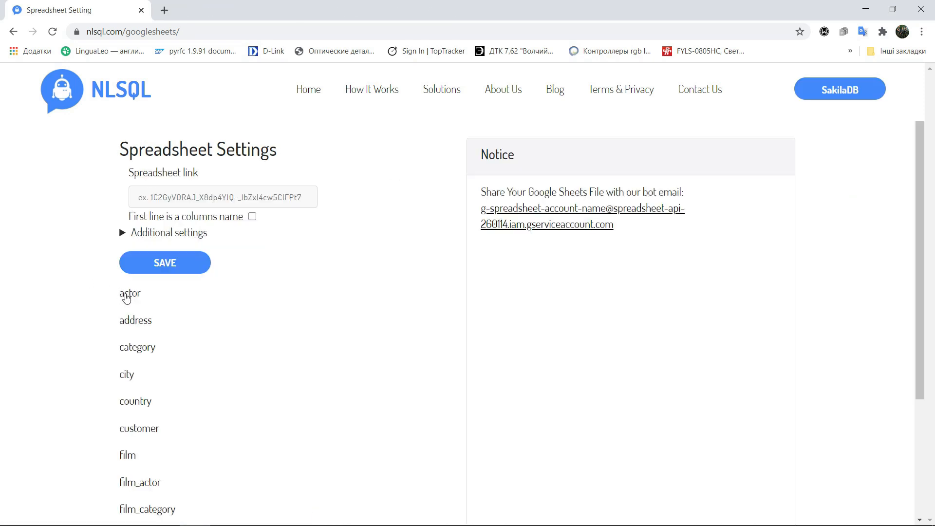
pyautogui.click(127, 295)
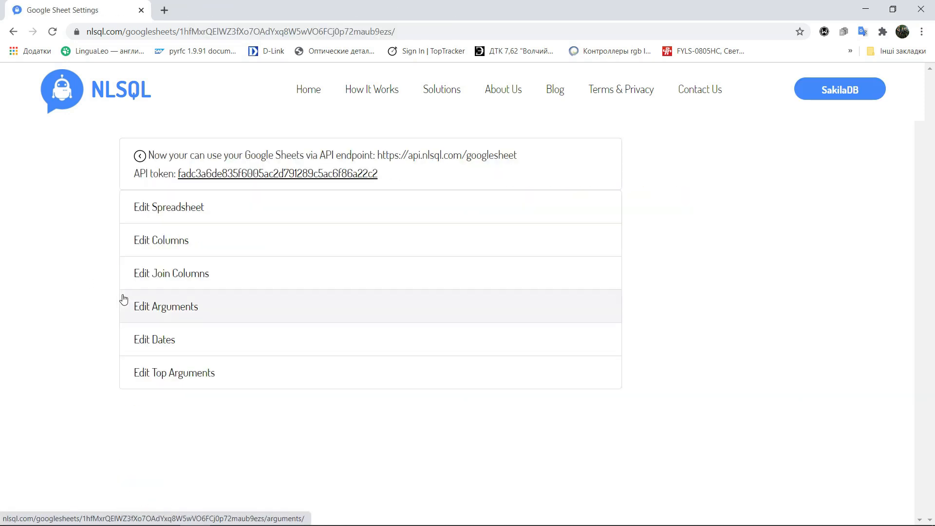
# Join the actor table's actor_id column to film_actor's actor_id and save the join
pyautogui.click(175, 284)
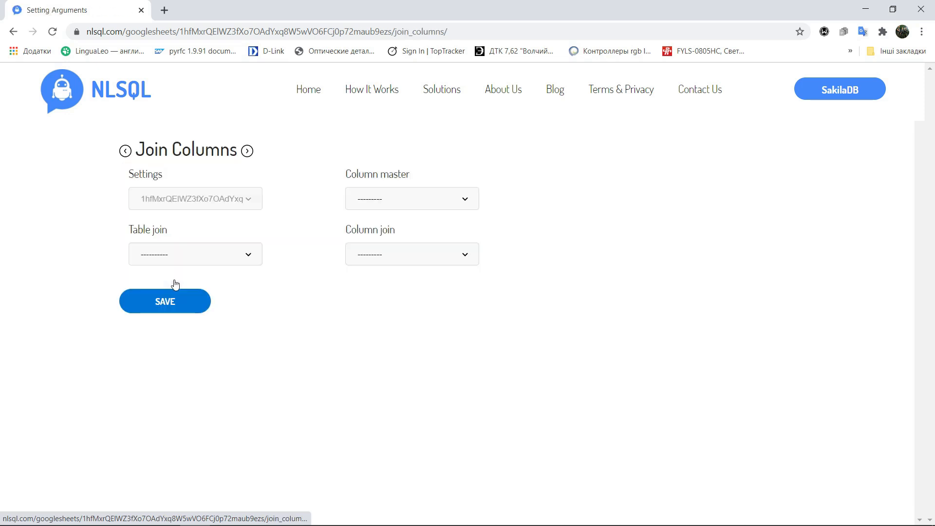
pyautogui.click(408, 202)
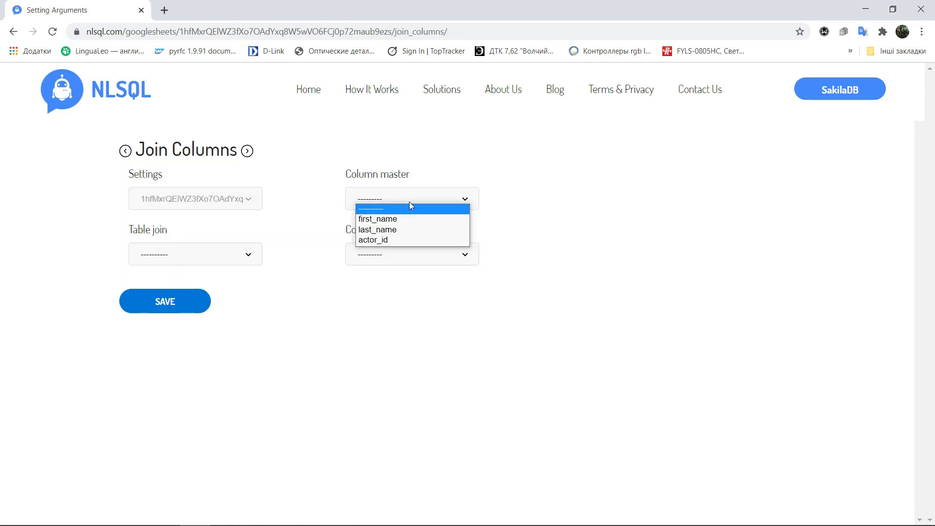
pyautogui.click(412, 238)
pyautogui.click(218, 251)
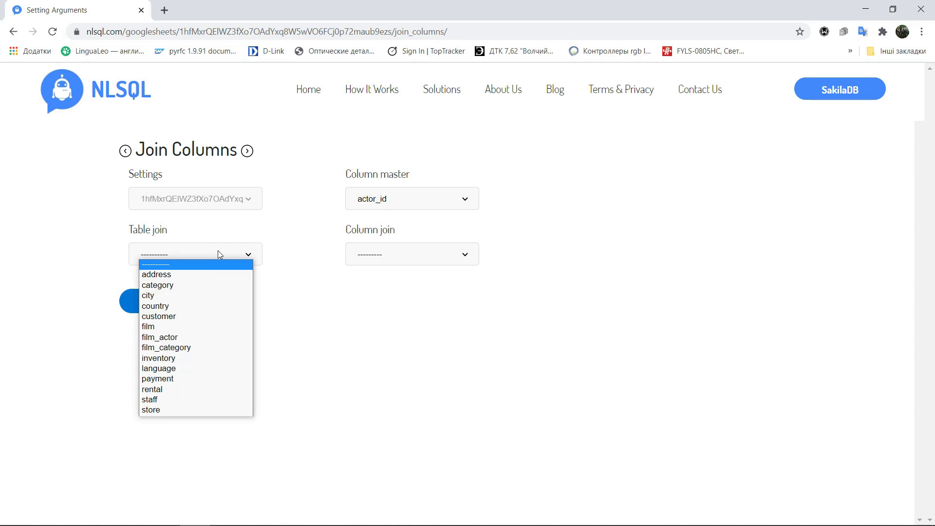
pyautogui.click(199, 338)
pyautogui.click(388, 250)
pyautogui.click(384, 271)
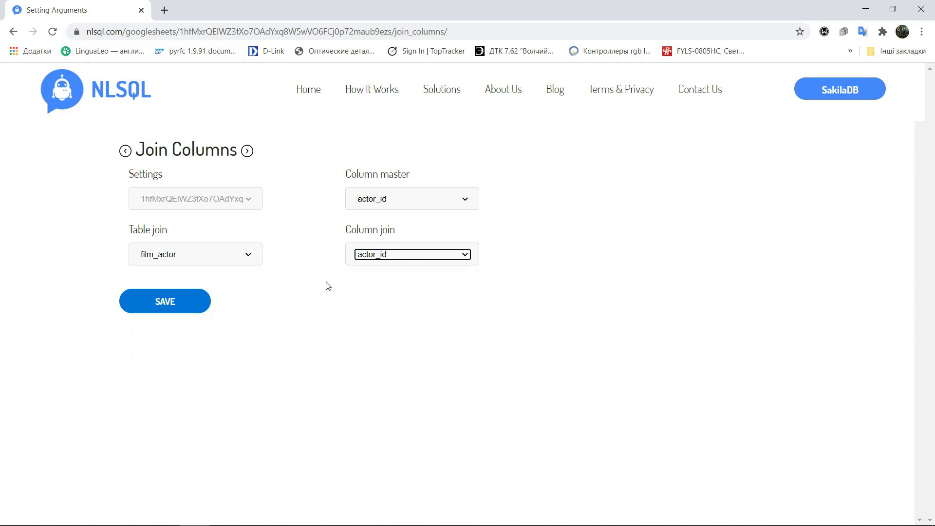
pyautogui.click(155, 304)
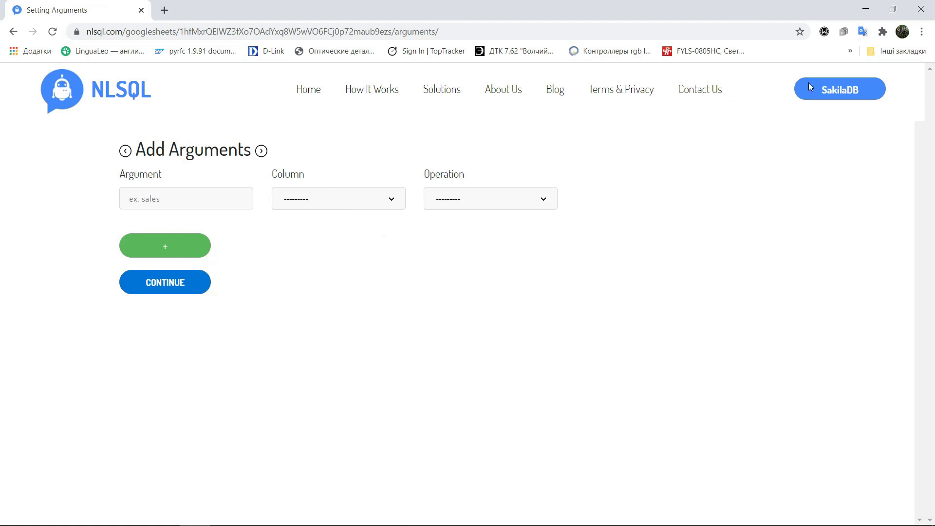
# Open the join columns settings of the address spreadsheet
pyautogui.click(840, 90)
pyautogui.click(840, 242)
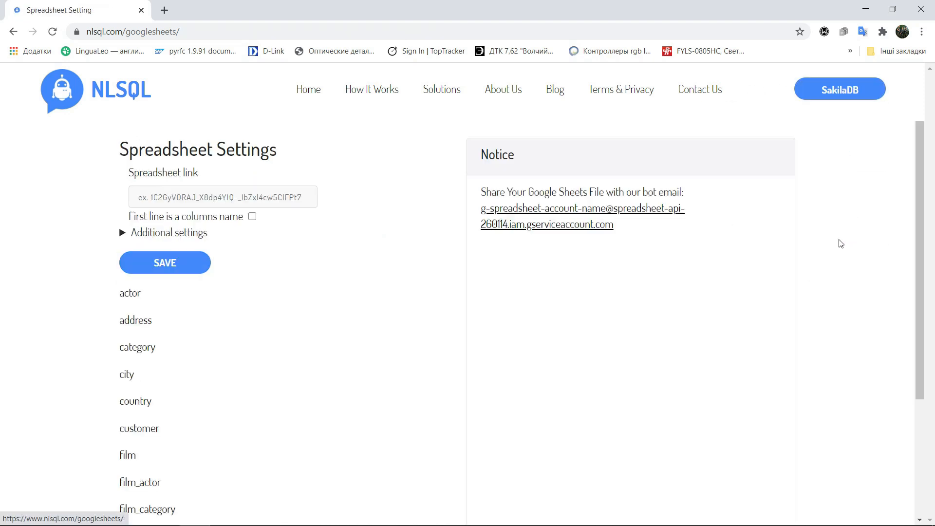
pyautogui.click(141, 325)
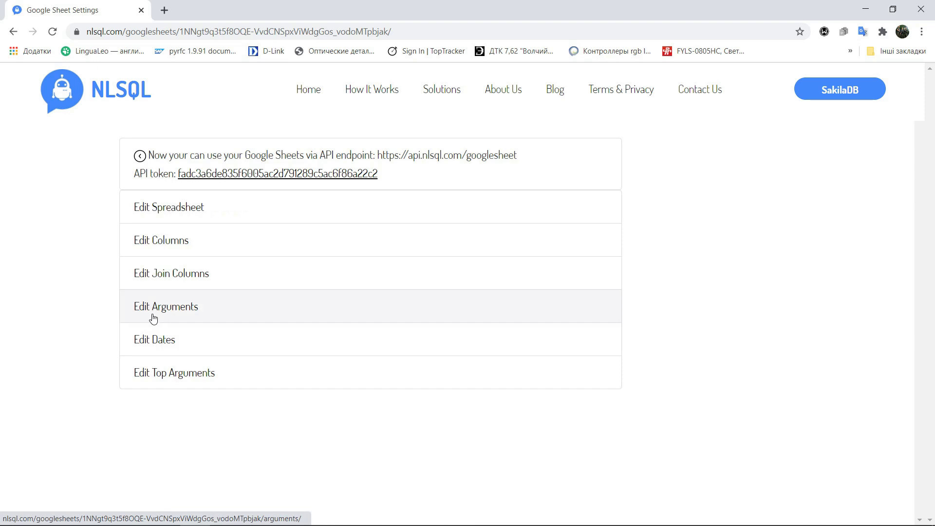
pyautogui.click(158, 272)
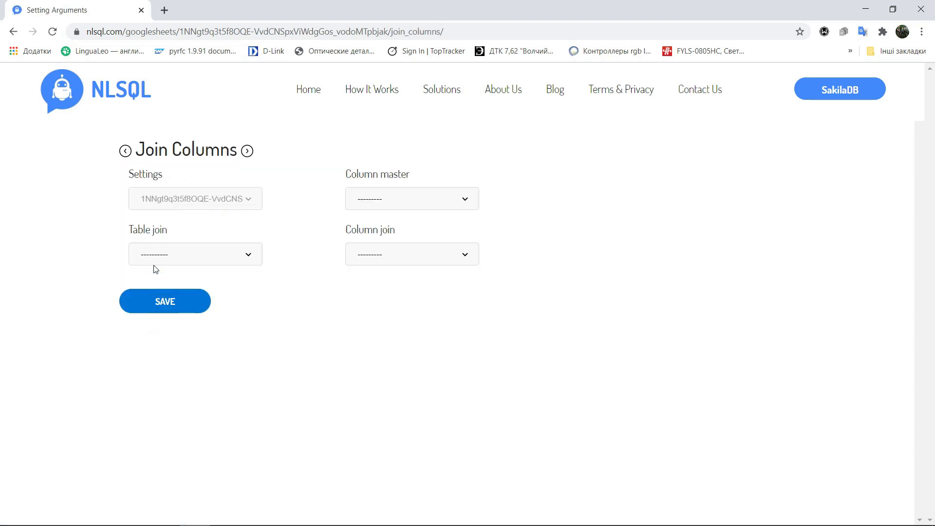
# Join the address table's address_id column to customer's address_id and save the join
pyautogui.click(430, 200)
pyautogui.click(390, 216)
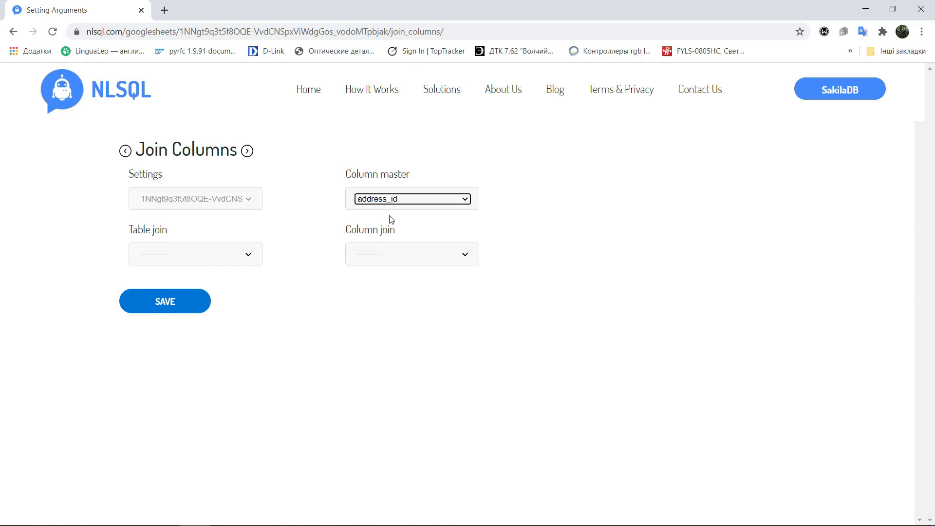
pyautogui.click(194, 254)
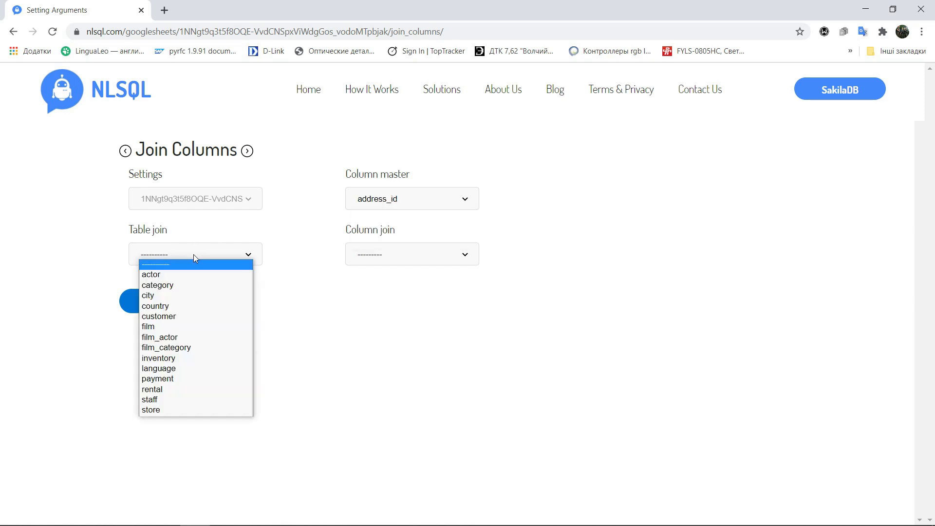
pyautogui.click(168, 317)
pyautogui.click(407, 256)
pyautogui.click(379, 295)
pyautogui.click(186, 299)
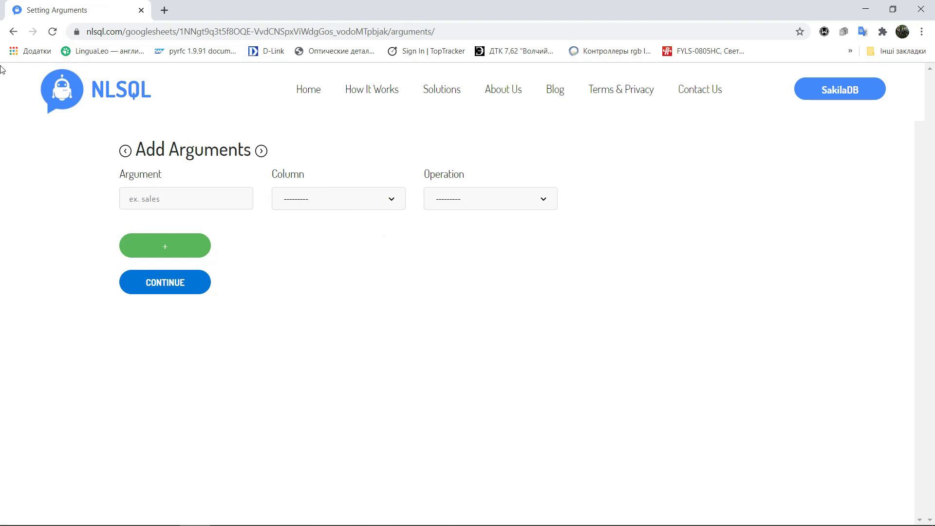
# Return to the address join columns and join its city_id column to city's city_id, then save
pyautogui.click(14, 32)
pyautogui.click(910, 420)
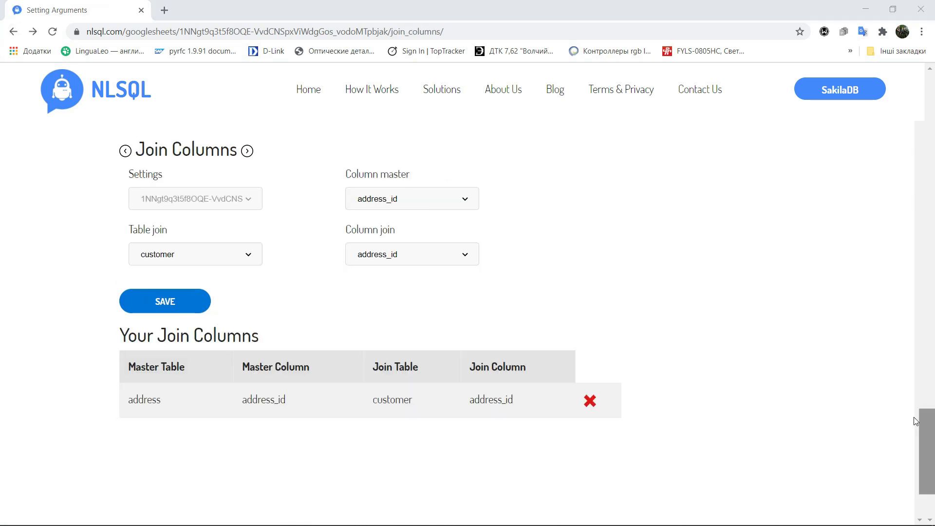
pyautogui.click(392, 205)
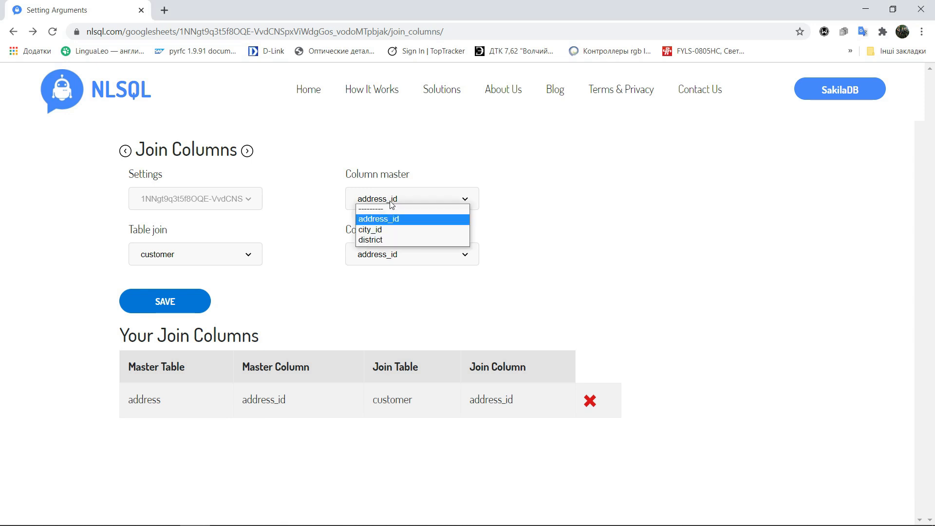
pyautogui.click(375, 226)
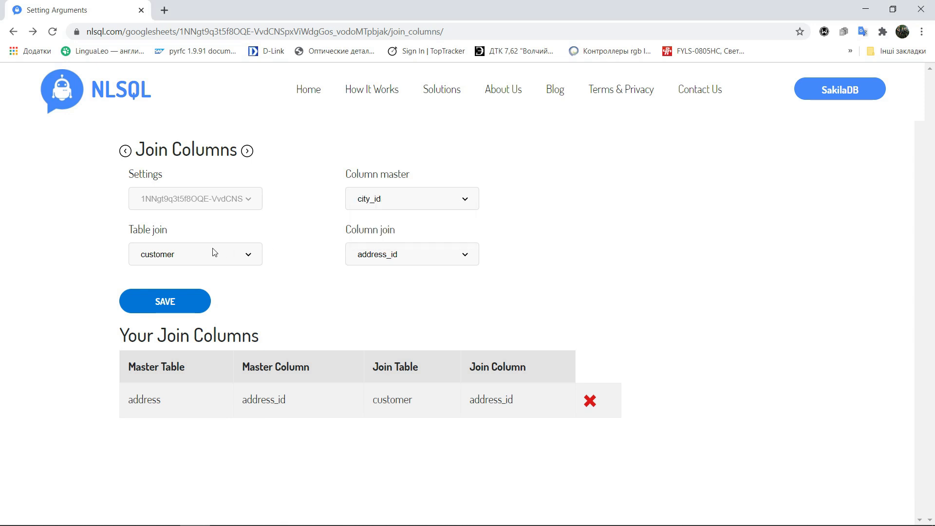
pyautogui.click(145, 262)
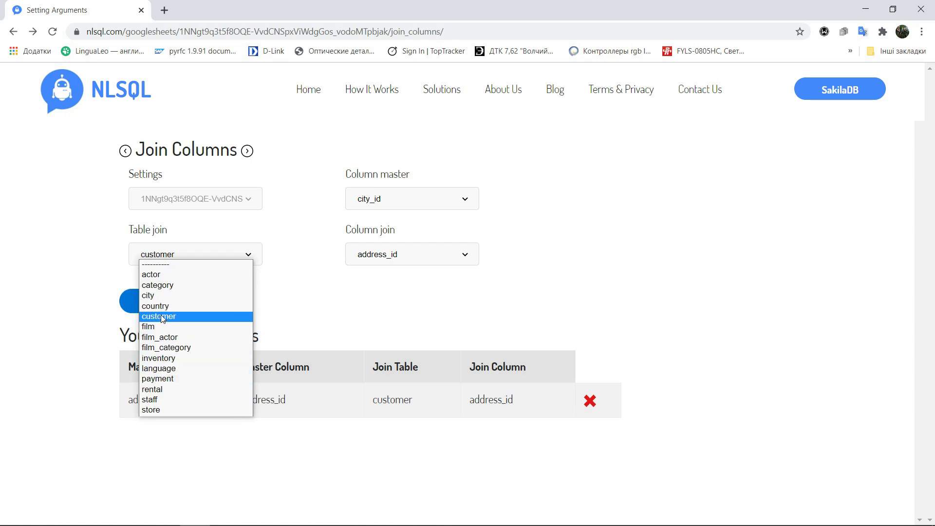
pyautogui.click(160, 295)
pyautogui.click(396, 265)
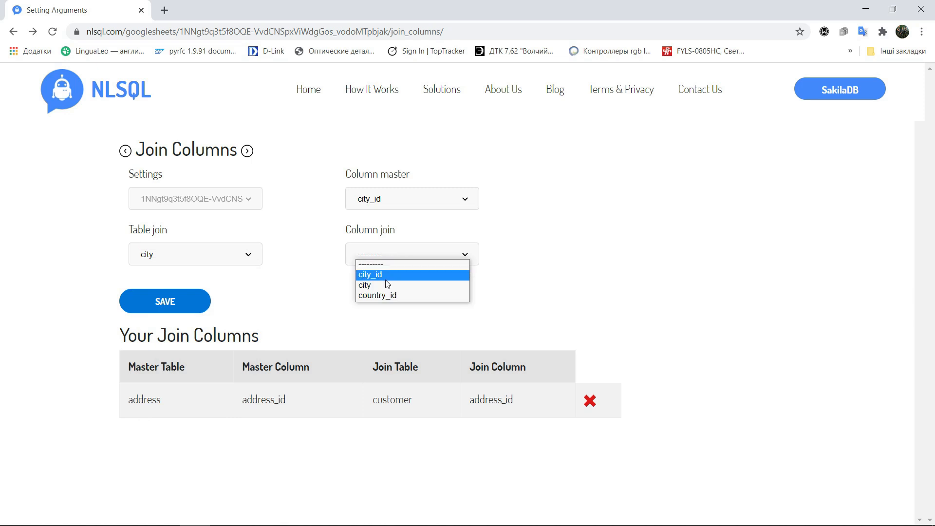
pyautogui.click(385, 278)
pyautogui.click(165, 309)
pyautogui.click(166, 311)
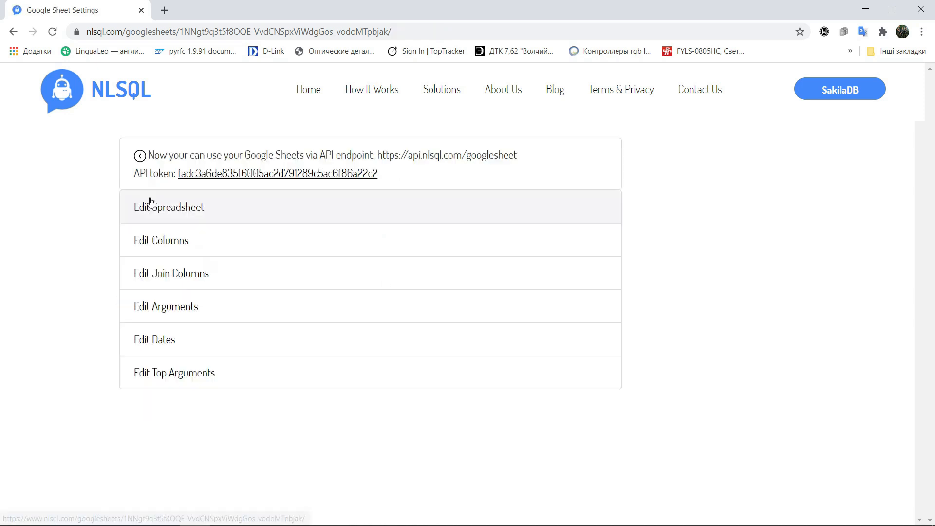
# Enable Suggestions for Web Chat in the address spreadsheet's settings and save
pyautogui.click(157, 219)
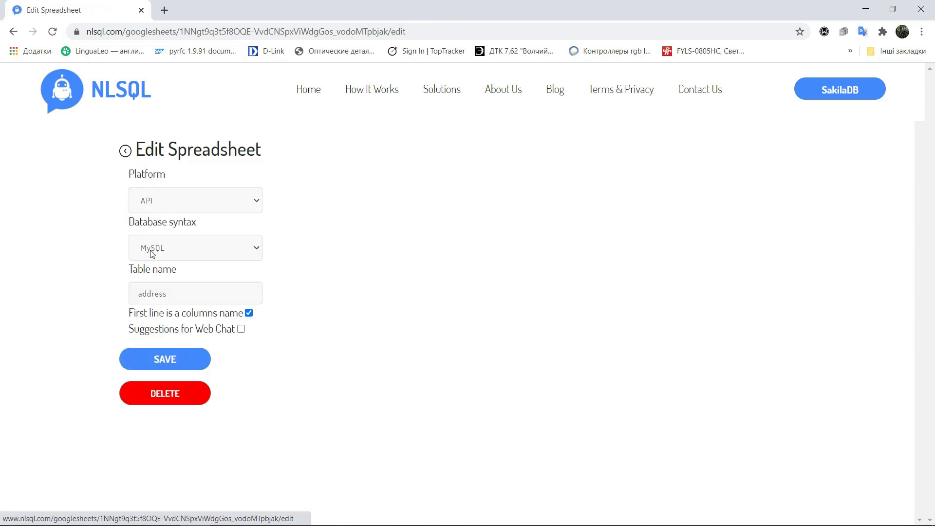
pyautogui.click(242, 329)
pyautogui.click(157, 352)
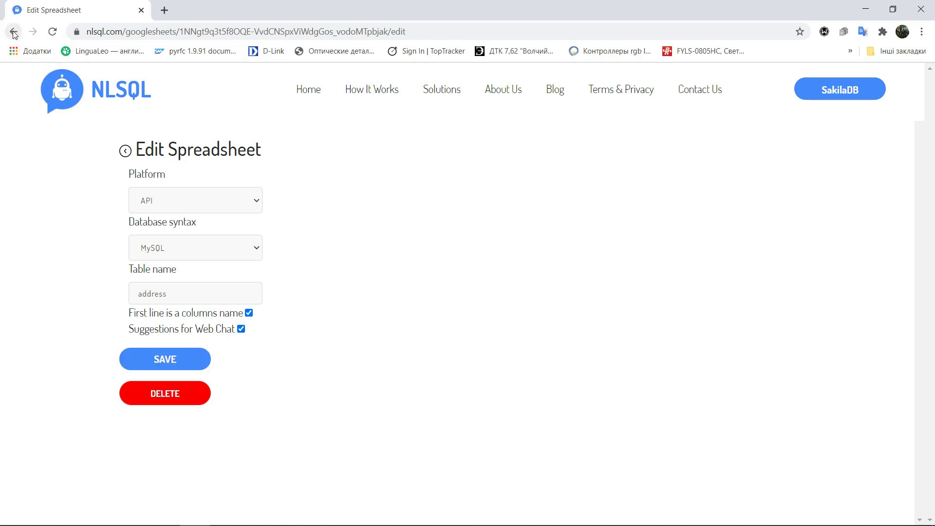
pyautogui.click(127, 153)
pyautogui.click(156, 408)
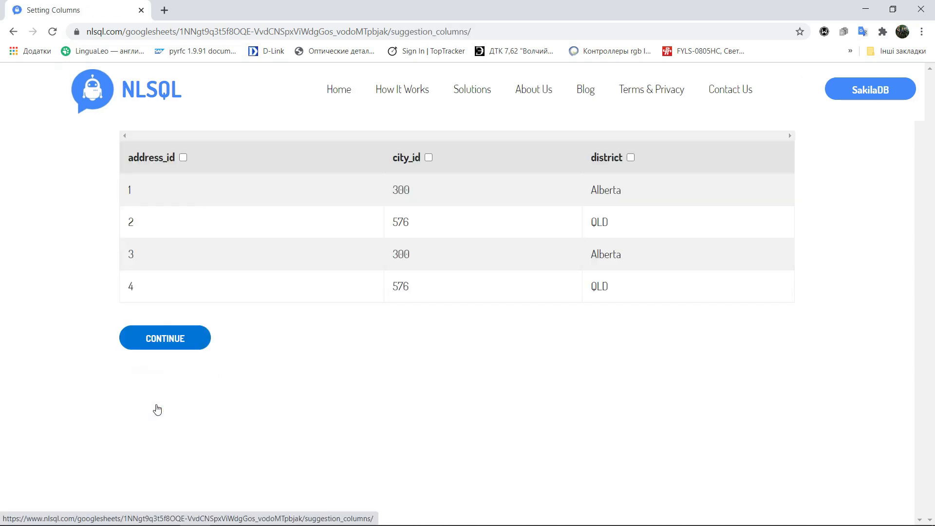
# Select the district column for web chat suggestions and continue
pyautogui.click(631, 157)
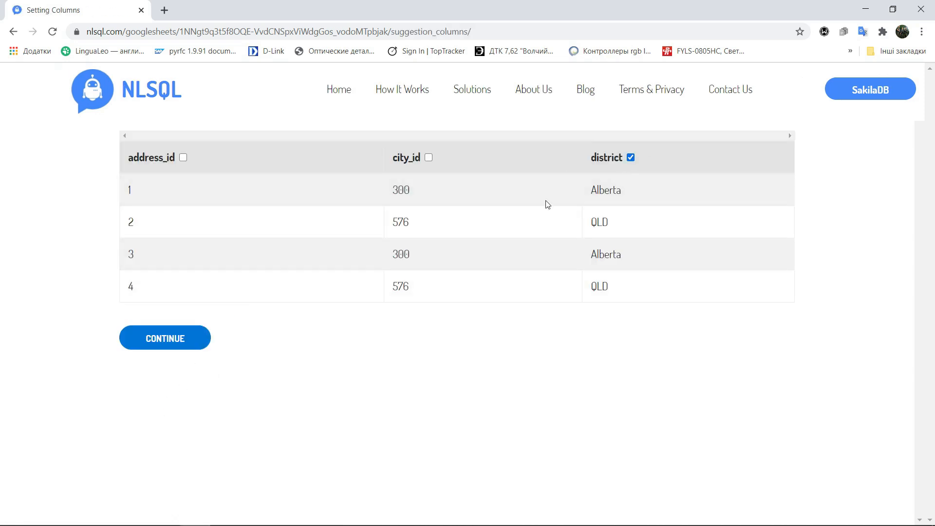
pyautogui.click(166, 340)
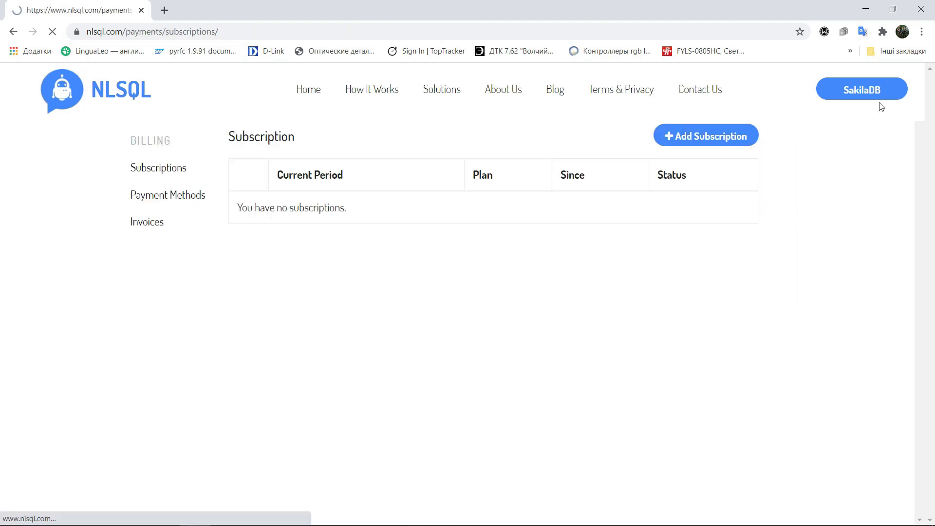
# Open the category spreadsheet's join columns and join its category_id to film_category's category_id, then save
pyautogui.click(857, 91)
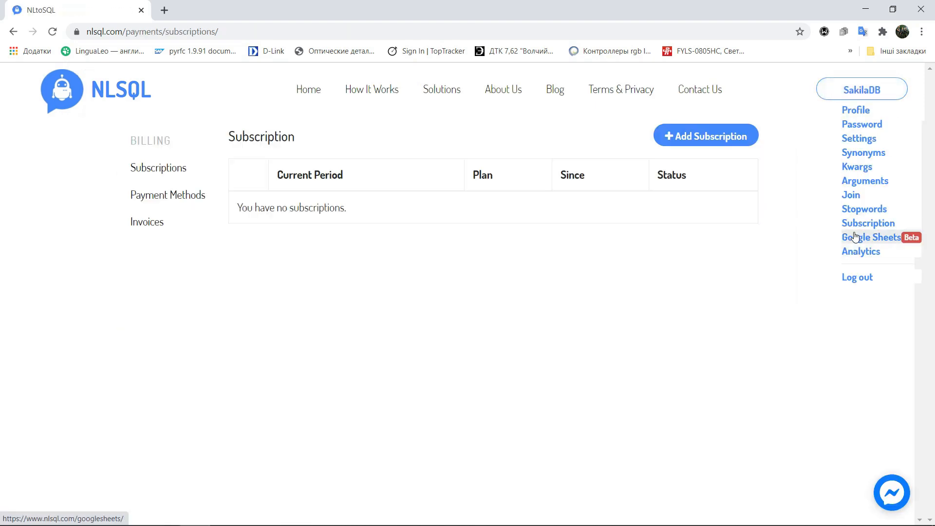
pyautogui.click(856, 236)
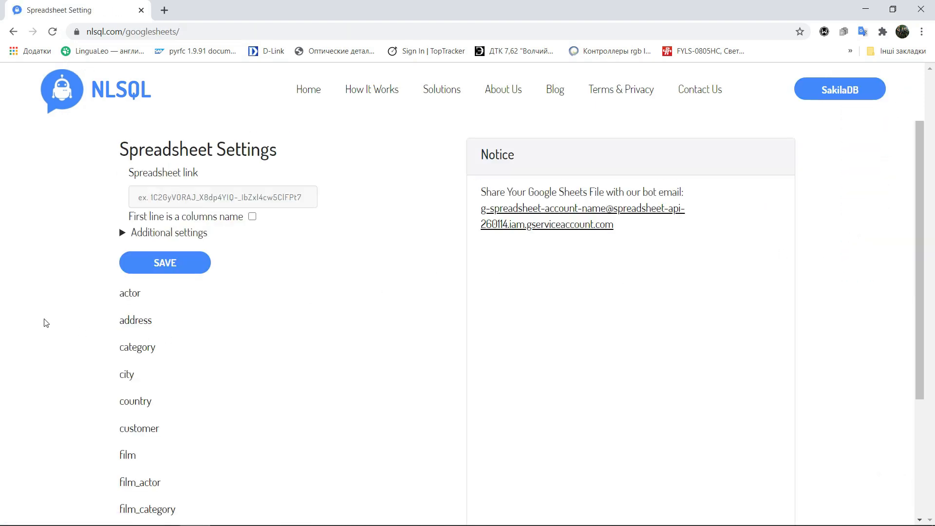
pyautogui.click(139, 350)
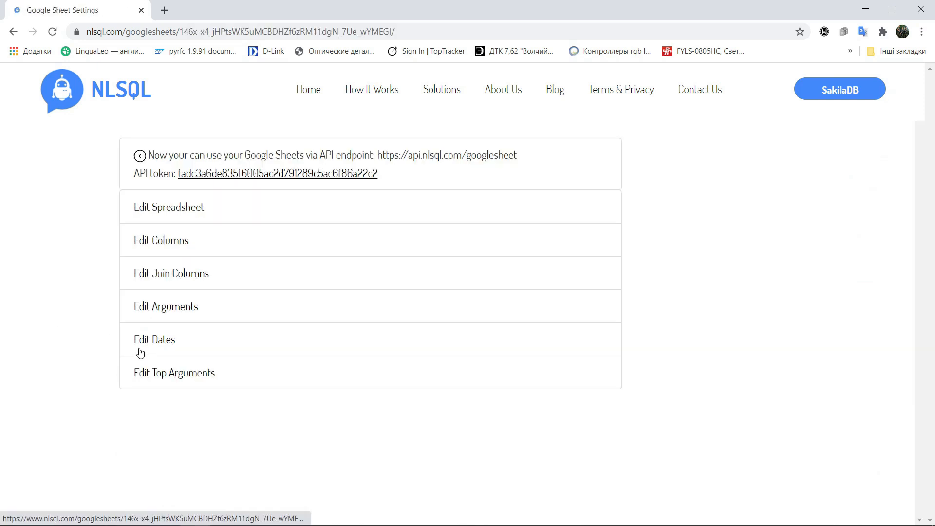
pyautogui.click(161, 277)
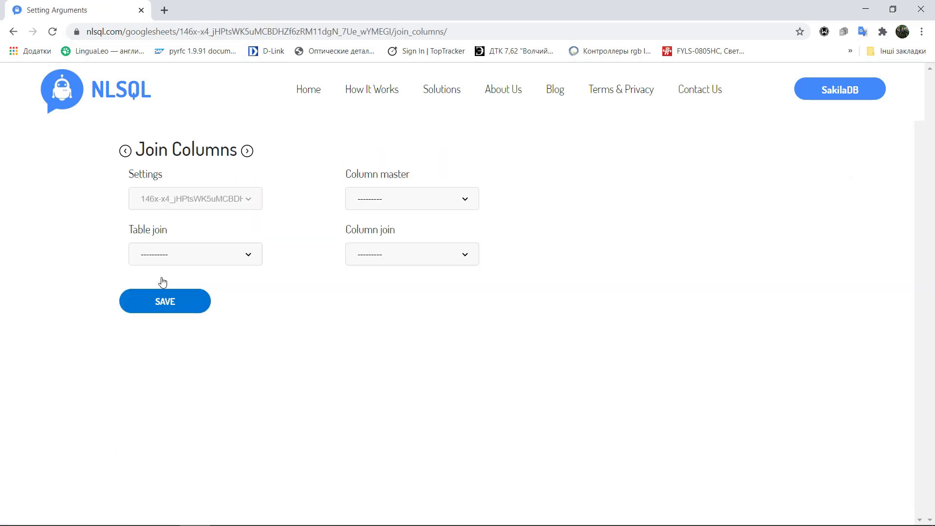
pyautogui.click(390, 197)
pyautogui.click(392, 220)
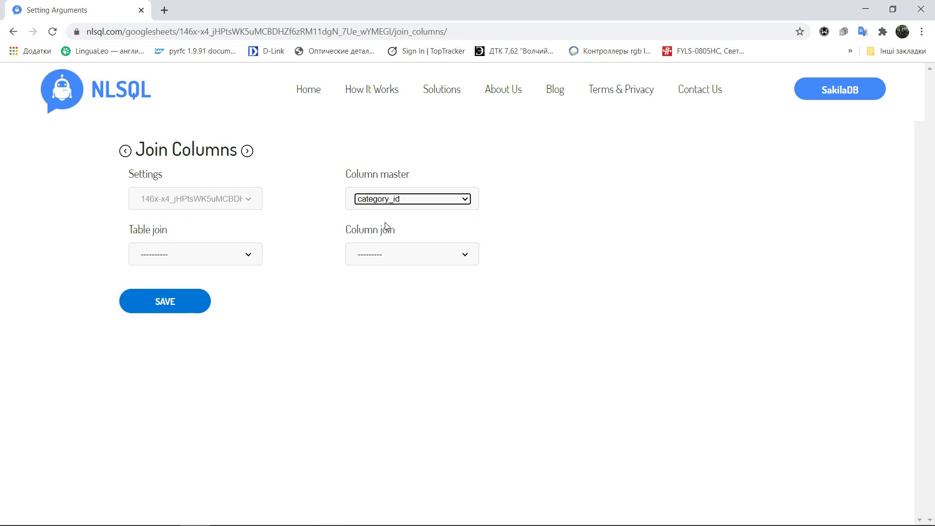
pyautogui.click(167, 253)
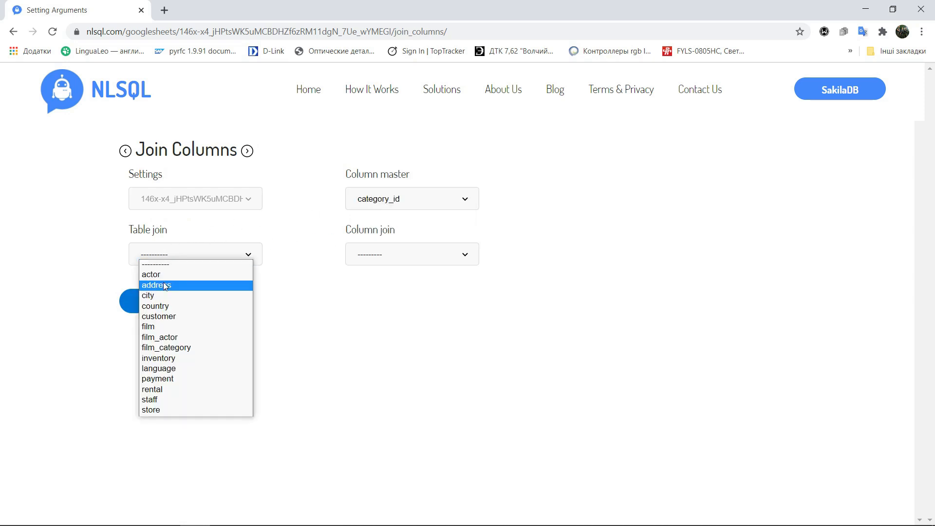
pyautogui.click(164, 347)
pyautogui.click(405, 252)
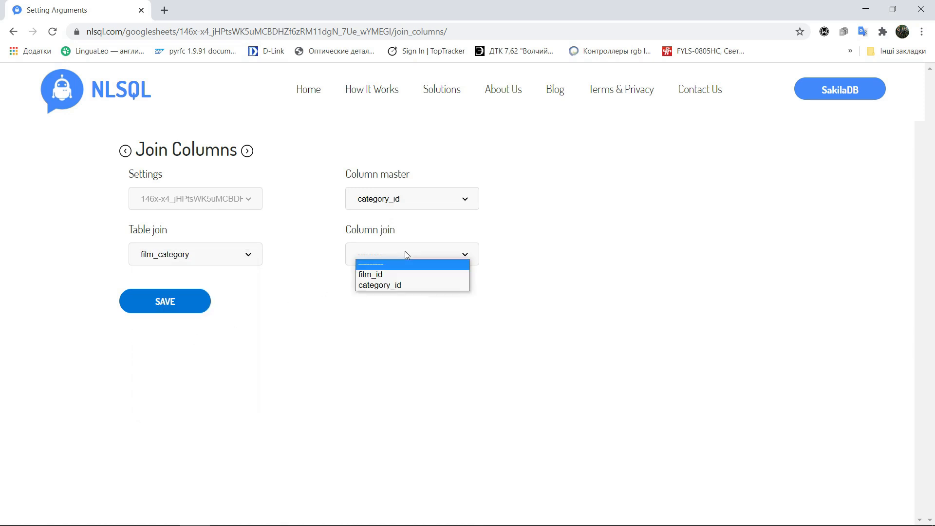
pyautogui.click(395, 287)
pyautogui.click(148, 302)
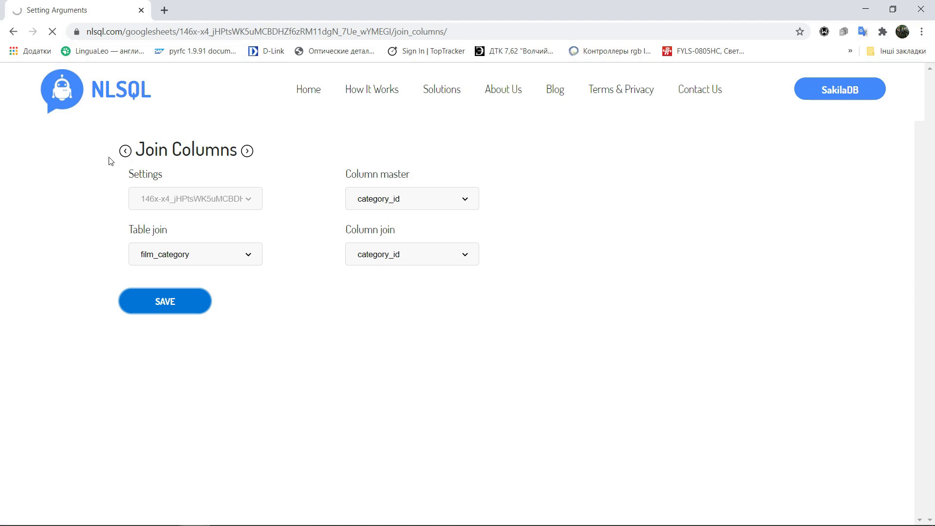
# Enable Suggestions for Web Chat in the category spreadsheet's settings and save
pyautogui.click(123, 151)
pyautogui.click(161, 213)
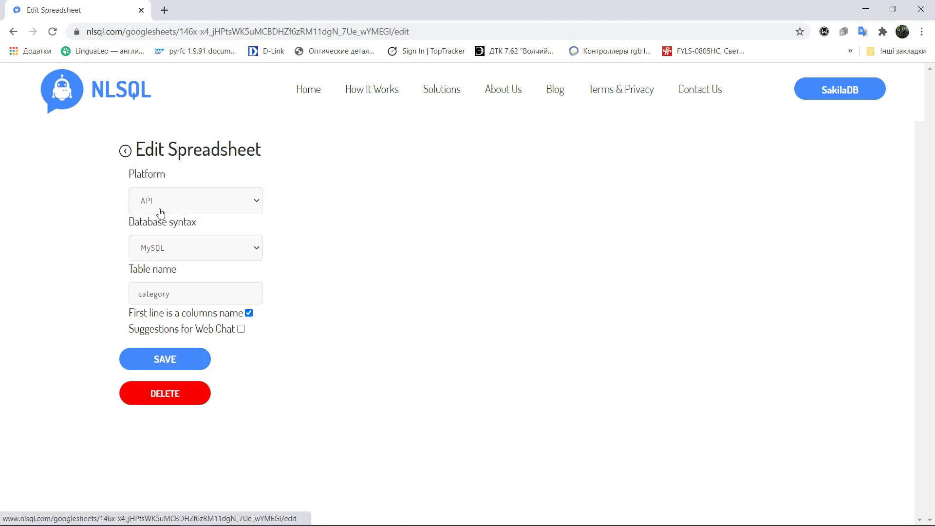
pyautogui.click(241, 329)
pyautogui.click(169, 356)
# Select the name column for web chat suggestions and continue
pyautogui.click(125, 151)
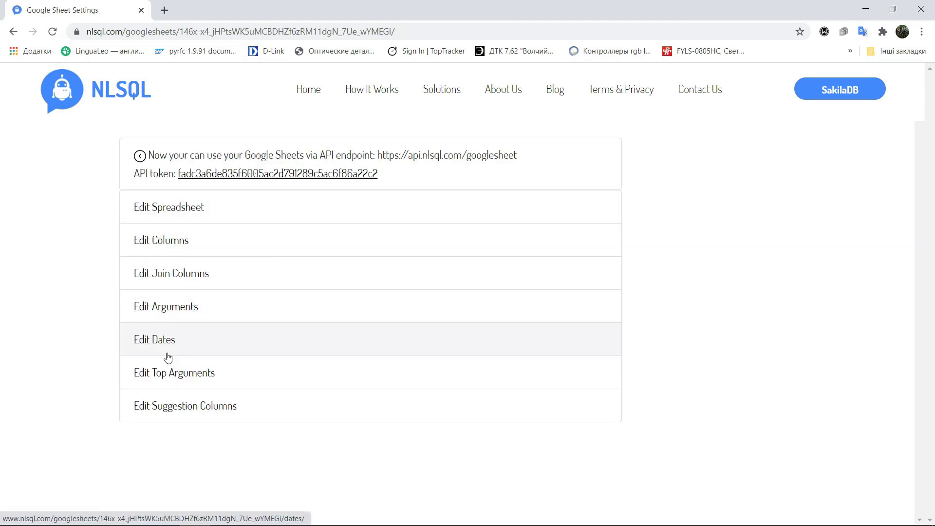
pyautogui.click(176, 405)
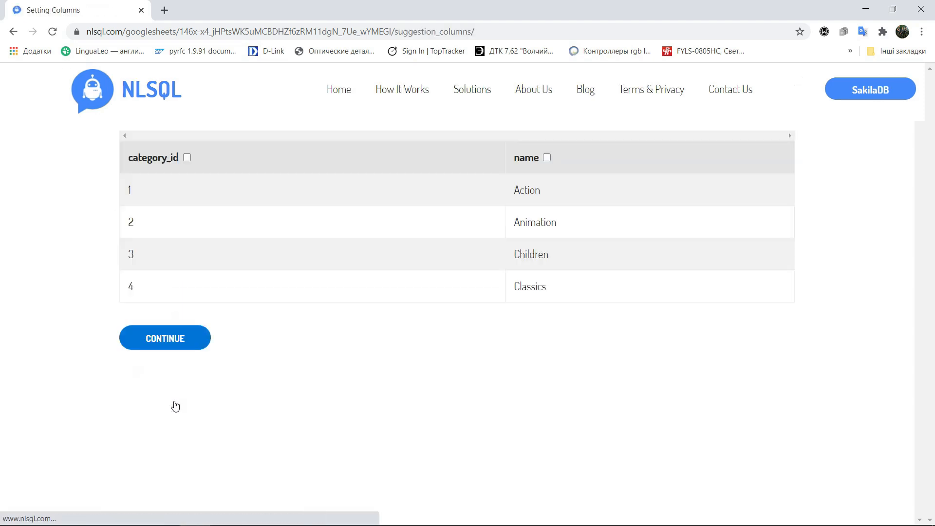
pyautogui.click(547, 158)
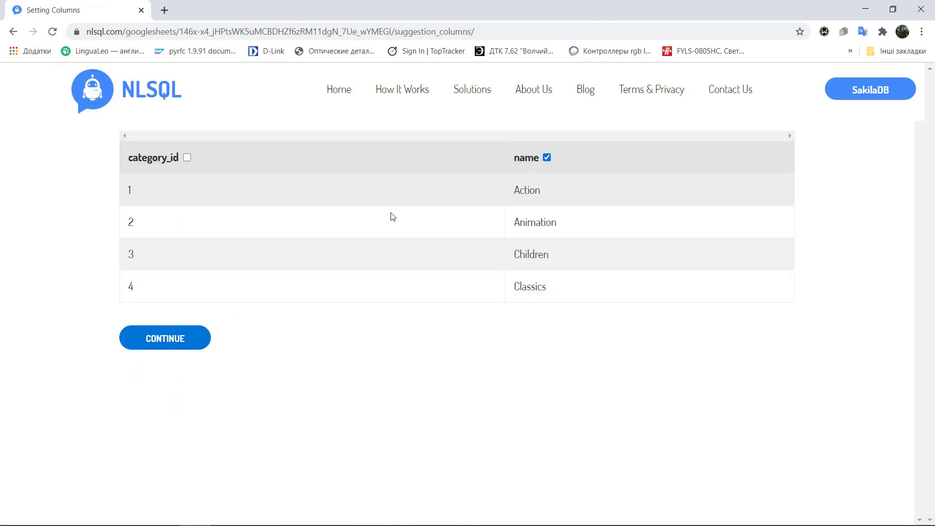
pyautogui.click(170, 338)
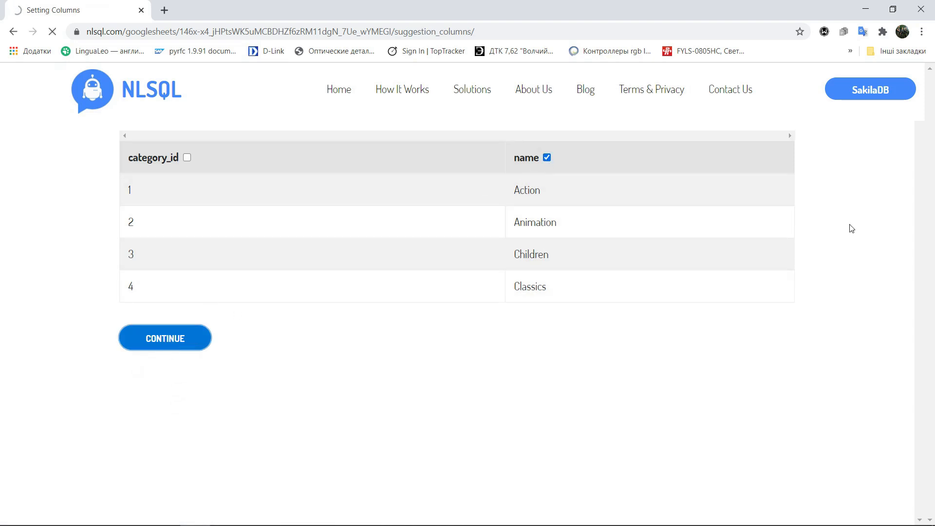
# Open the inventory spreadsheet's join columns and join its film_id to film's film_id, then save
pyautogui.click(853, 90)
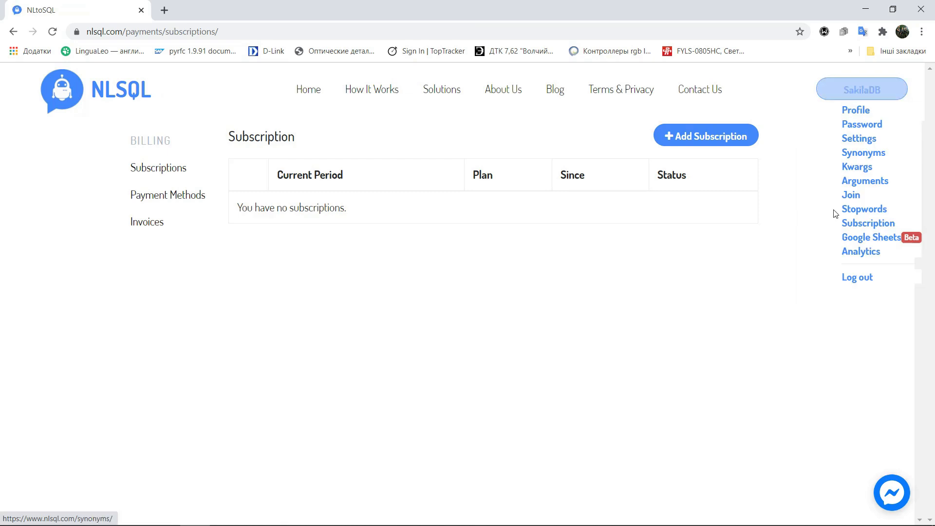
pyautogui.click(847, 237)
pyautogui.scroll(-4, 309, 317)
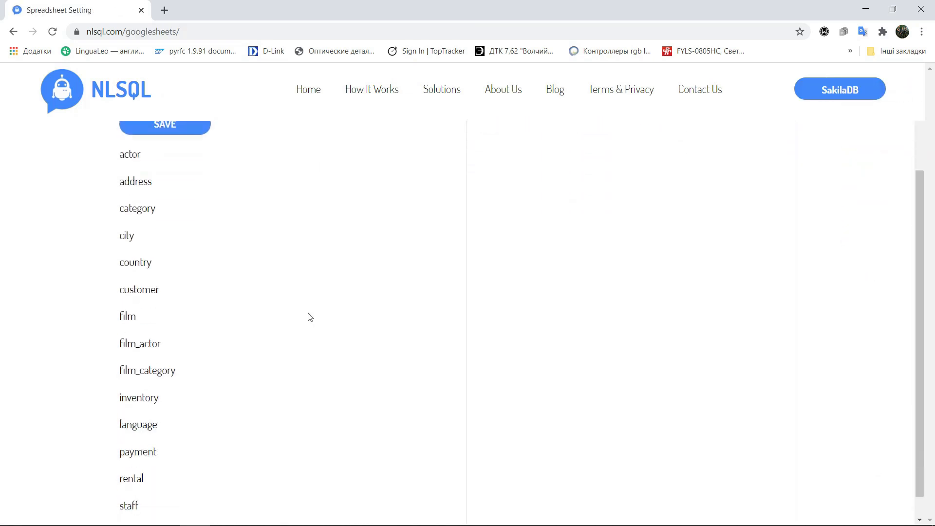
pyautogui.click(151, 373)
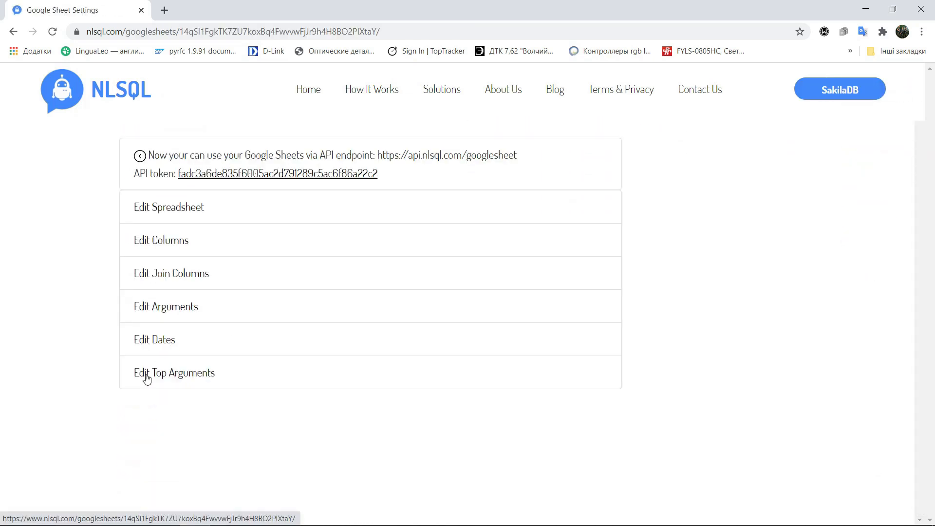
pyautogui.click(163, 272)
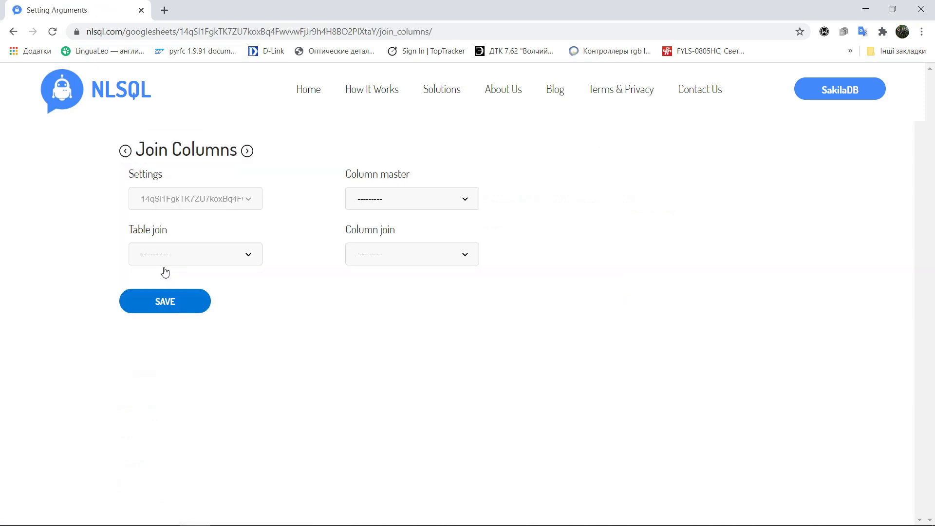
pyautogui.click(411, 200)
pyautogui.click(389, 229)
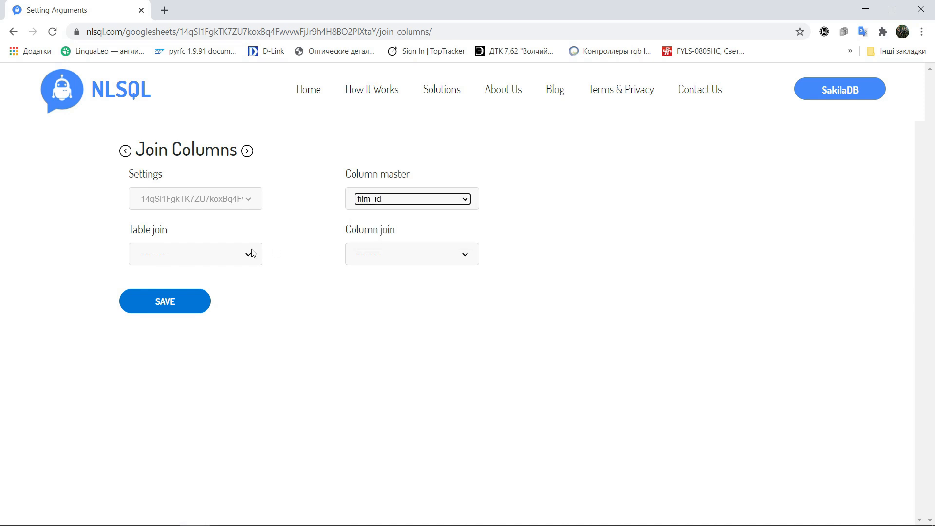
pyautogui.click(246, 254)
pyautogui.click(182, 337)
pyautogui.click(392, 253)
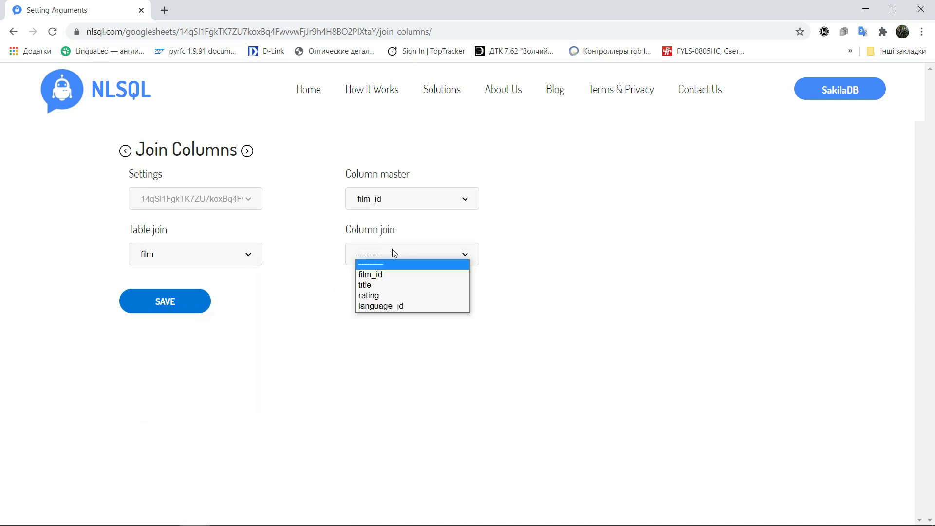
pyautogui.click(381, 276)
pyautogui.click(162, 306)
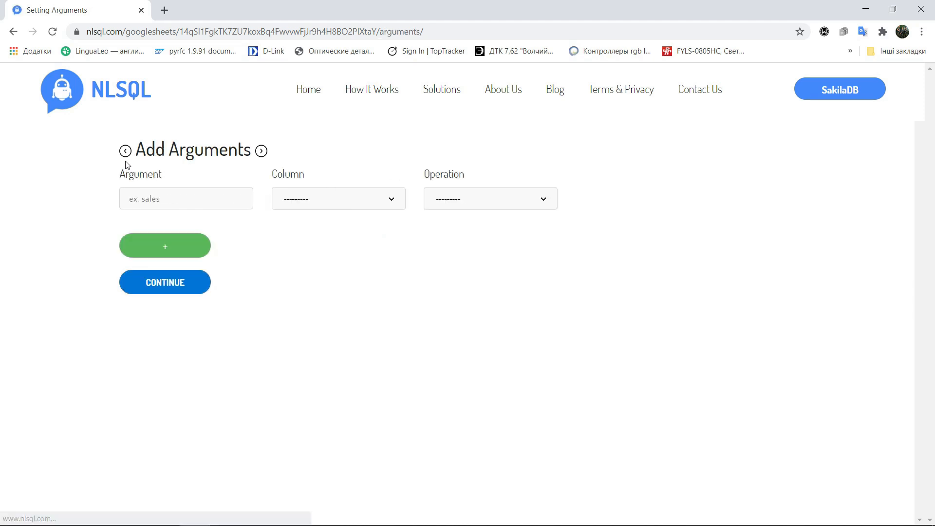
# Add an argument "stock" on column inventory_id with operation Number of rows, and add another argument row
pyautogui.click(152, 198)
pyautogui.write('s')
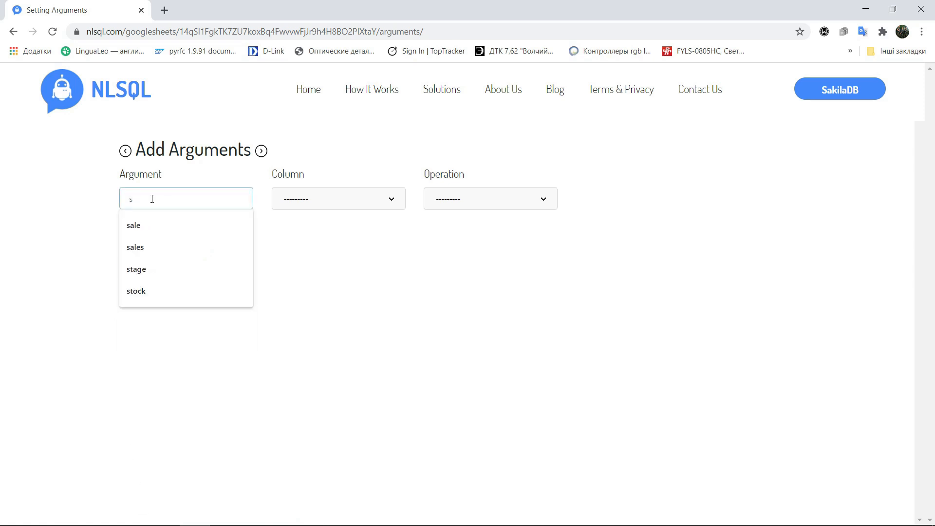
pyautogui.write('tock')
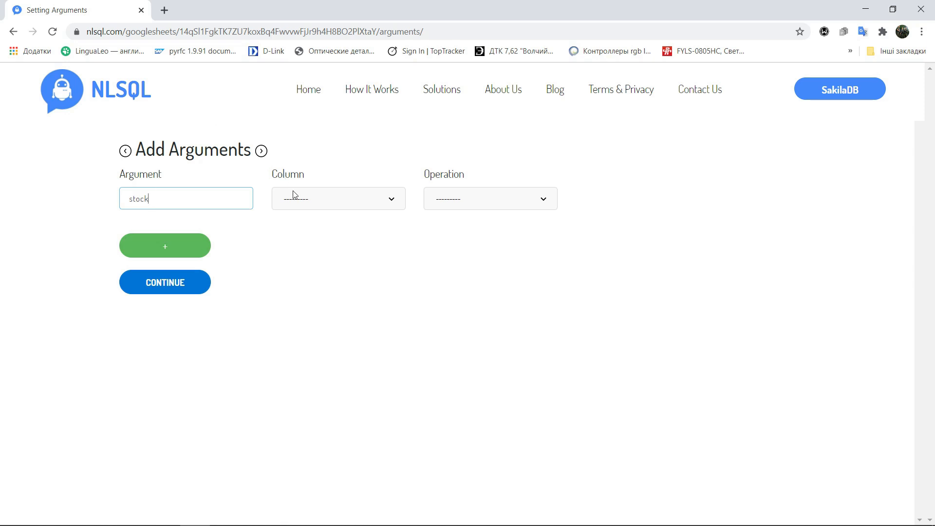
pyautogui.click(359, 206)
pyautogui.click(331, 219)
pyautogui.click(488, 194)
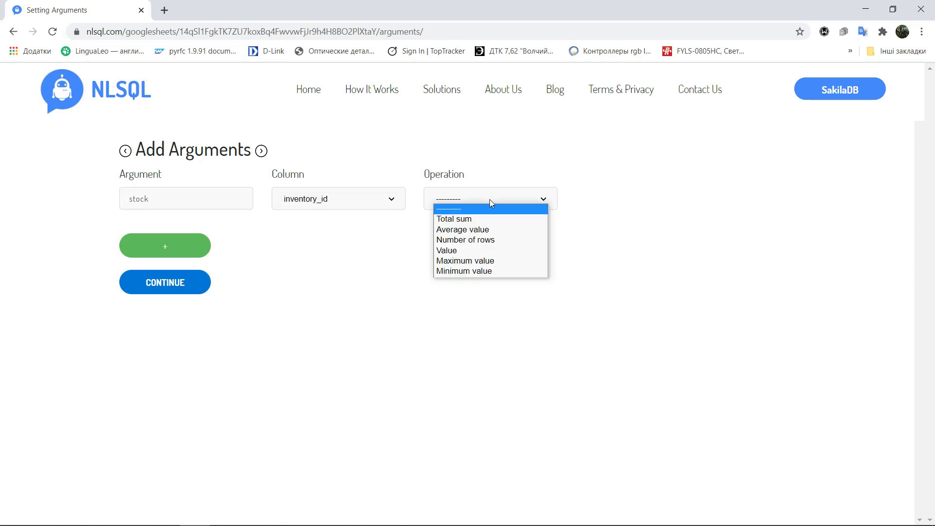
pyautogui.click(480, 240)
pyautogui.click(165, 245)
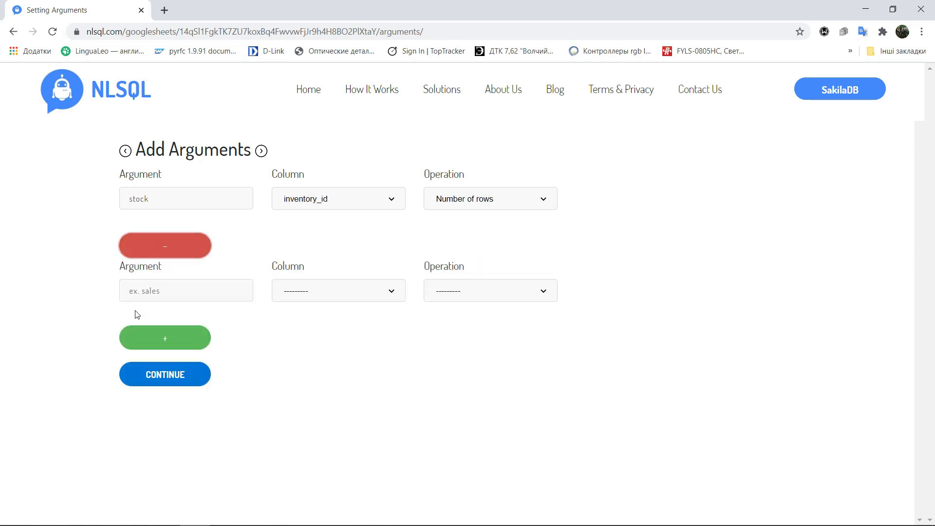
# Add an argument "inventory" on column inventory_id with operation Number of rows, and add another argument row
pyautogui.click(132, 292)
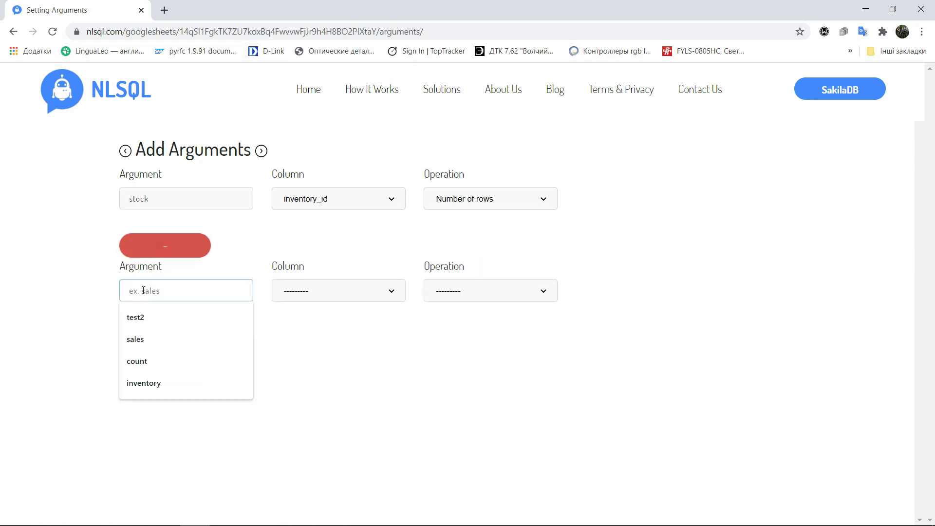
pyautogui.write('inventory')
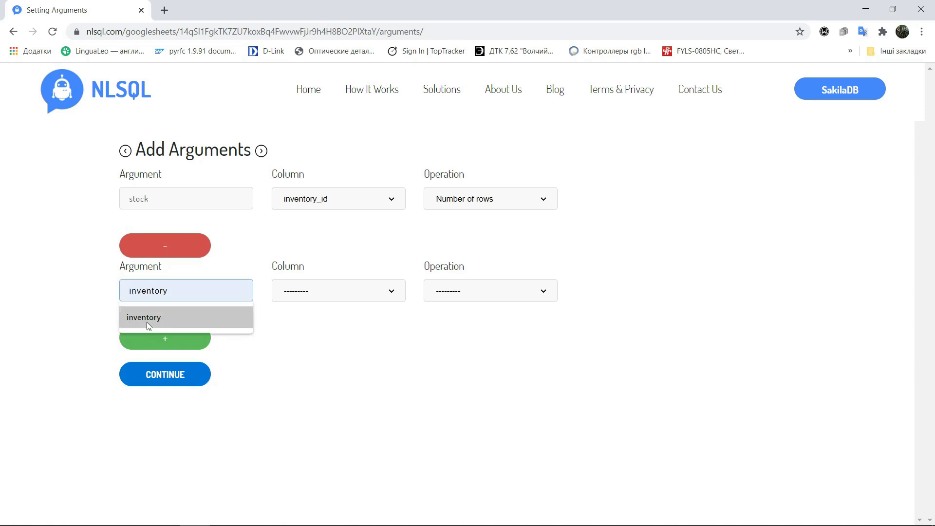
pyautogui.click(146, 317)
pyautogui.click(292, 297)
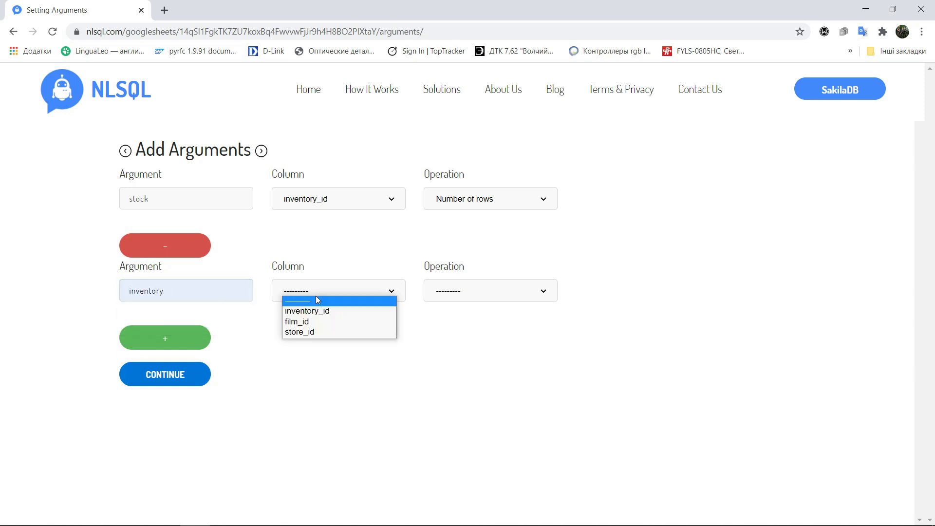
pyautogui.click(311, 312)
pyautogui.click(468, 288)
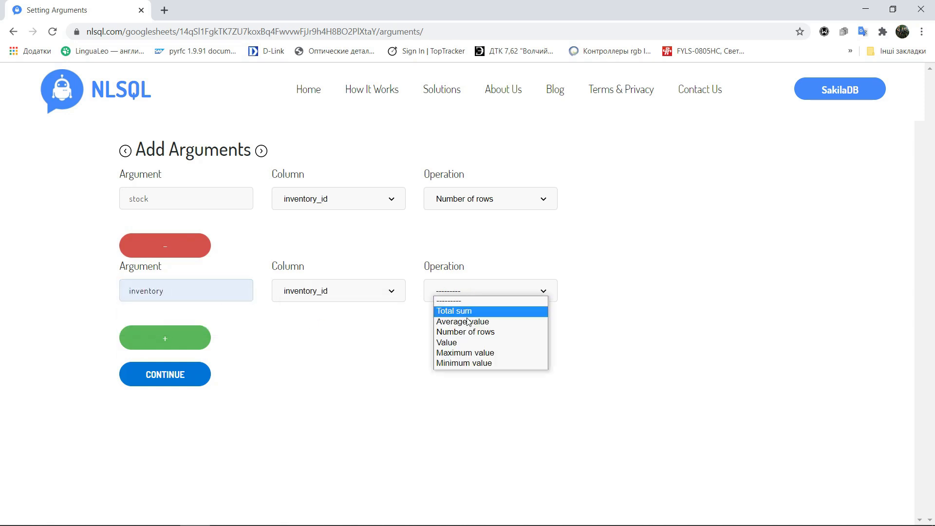
pyautogui.click(464, 333)
pyautogui.click(164, 335)
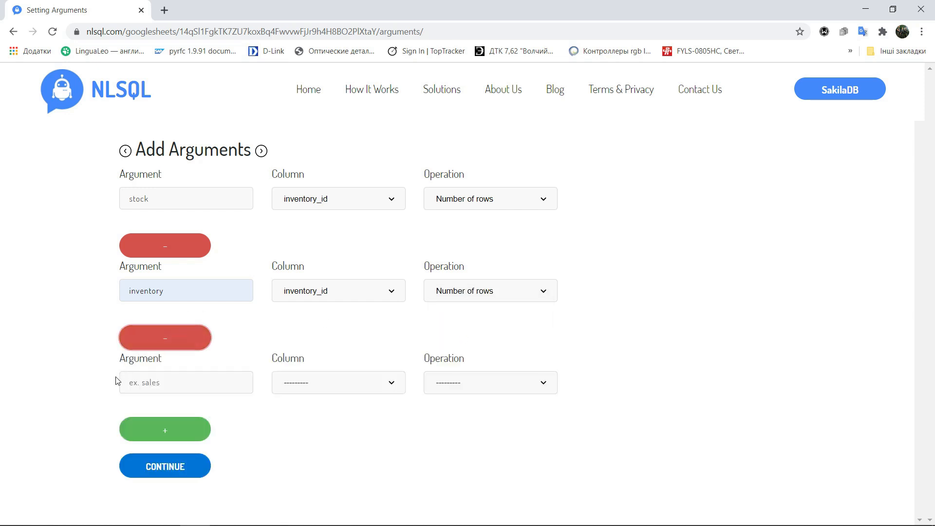
# Add an argument "warehouse" on column inventory_id with operation Number of rows, then continue
pyautogui.click(136, 382)
pyautogui.write('ware')
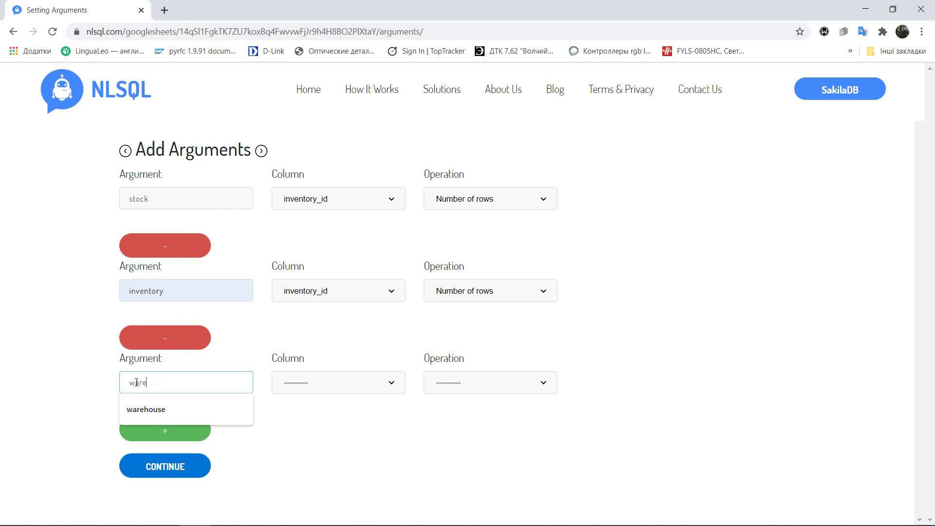
pyautogui.click(140, 410)
pyautogui.click(310, 384)
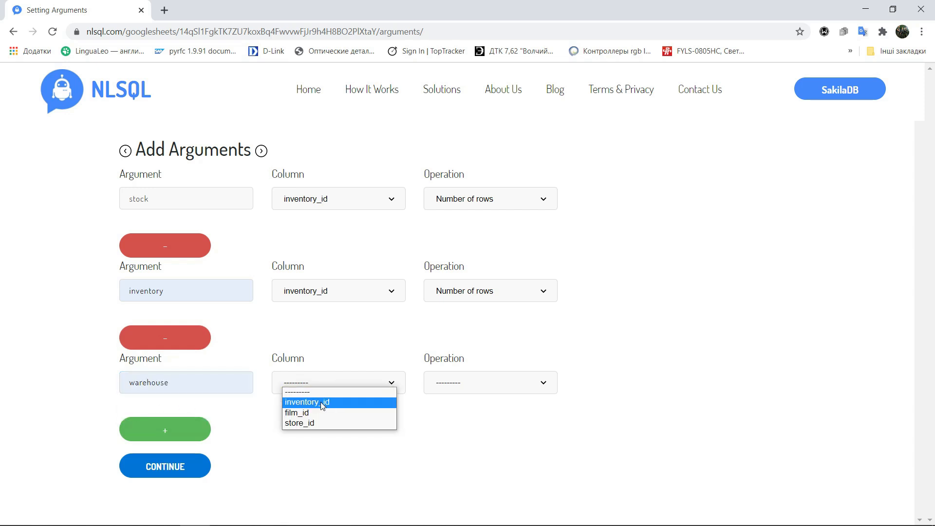
pyautogui.click(322, 403)
pyautogui.click(483, 388)
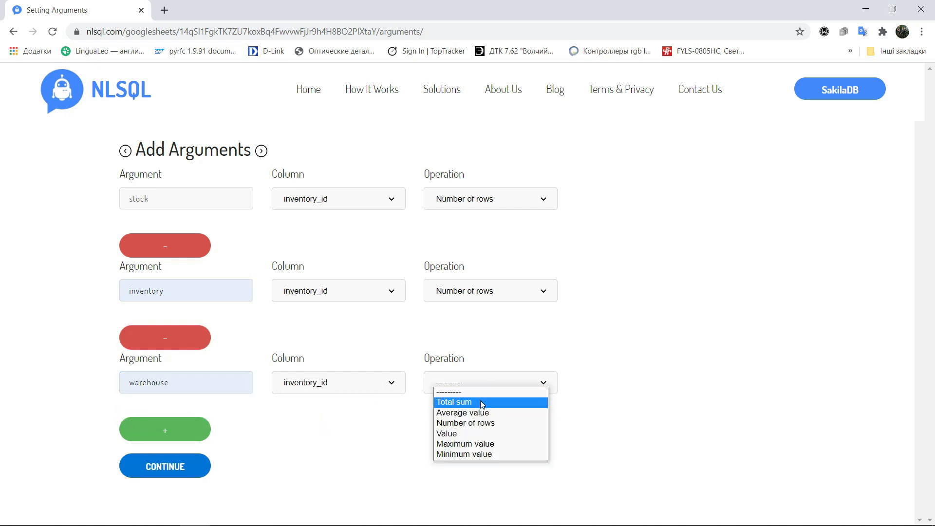
pyautogui.click(477, 423)
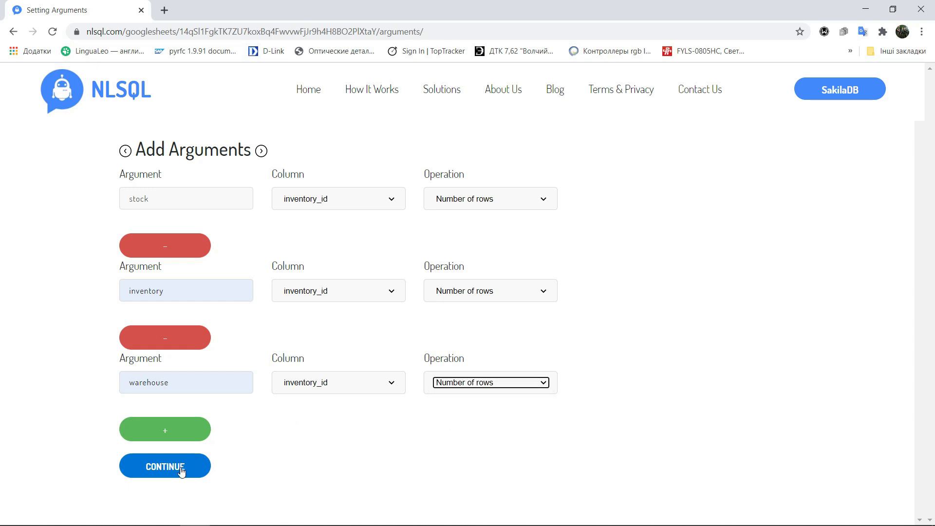
pyautogui.click(181, 471)
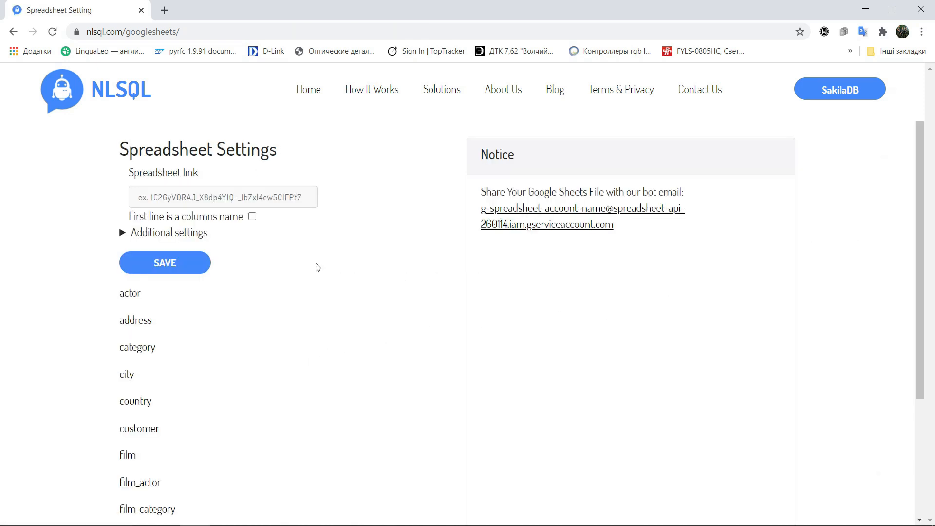
# Open the payment spreadsheet's join columns and join its customer_id to customer's customer_id, then save
pyautogui.scroll(-3, 207, 348)
pyautogui.click(140, 426)
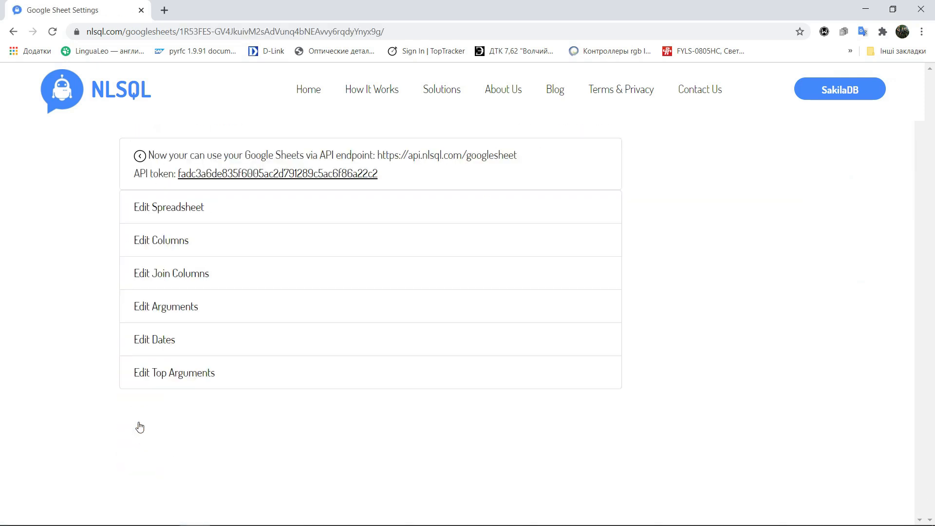
pyautogui.click(175, 273)
pyautogui.click(417, 198)
pyautogui.click(390, 228)
pyautogui.click(226, 257)
pyautogui.click(190, 327)
pyautogui.click(389, 257)
pyautogui.click(385, 271)
pyautogui.click(158, 299)
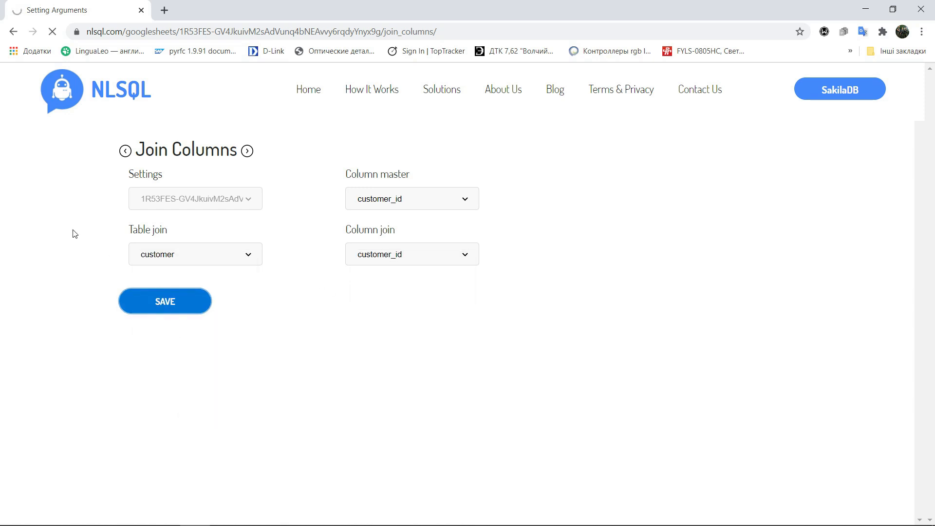
# Join payment's rental_id to rental's rental_id and save the join
pyautogui.click(409, 199)
pyautogui.click(388, 253)
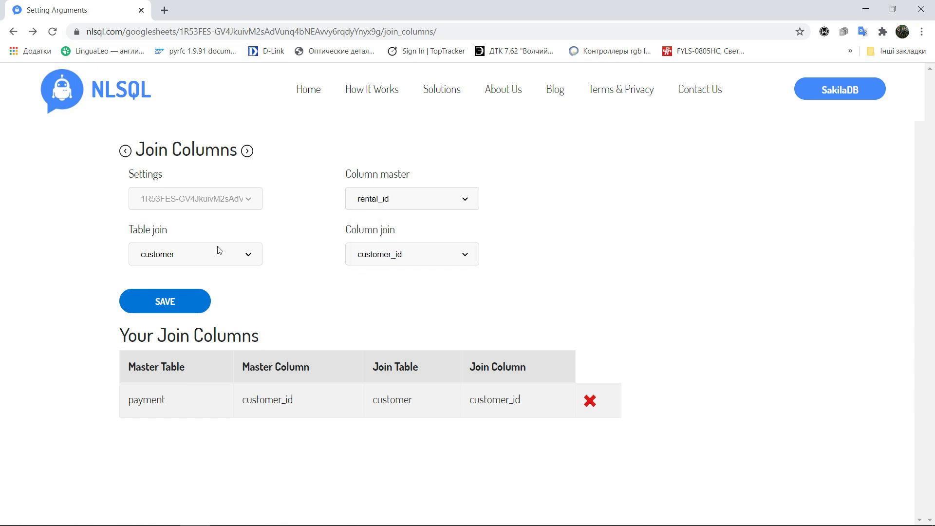
pyautogui.click(217, 254)
pyautogui.click(164, 385)
pyautogui.click(390, 254)
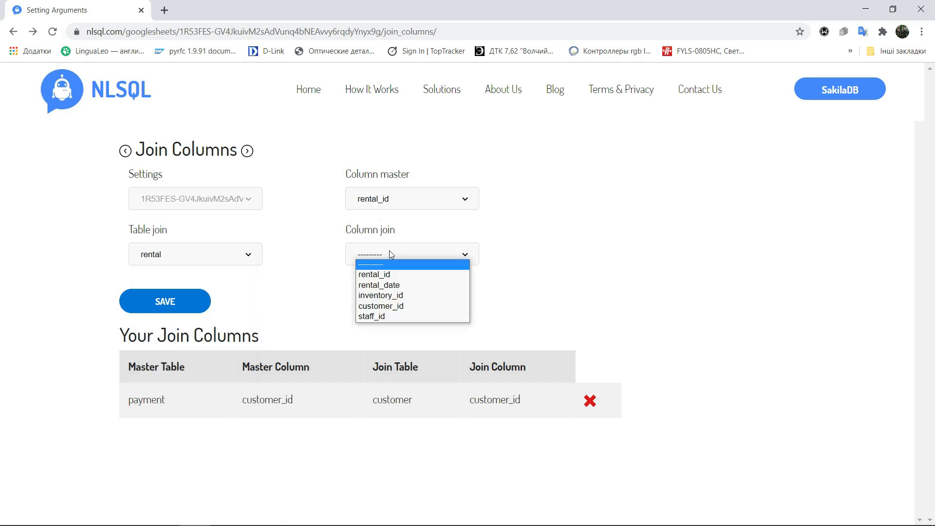
pyautogui.click(385, 271)
pyautogui.click(164, 309)
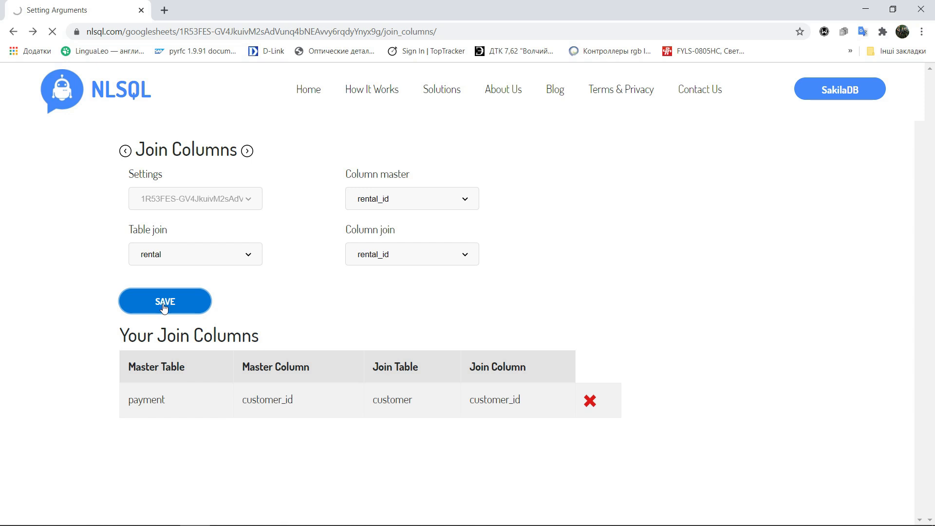
# Join payment's staff_id to staff's staff_id and save the join
pyautogui.click(412, 198)
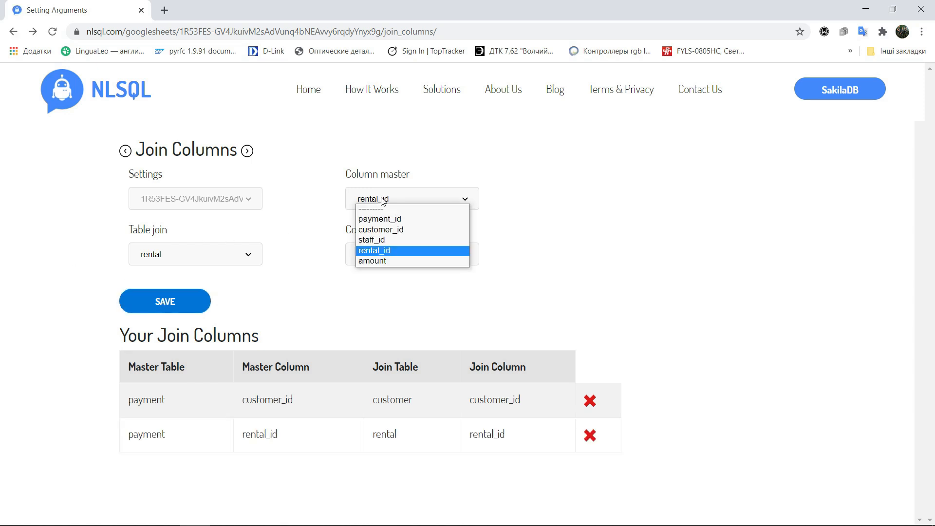
pyautogui.click(380, 241)
pyautogui.click(188, 252)
pyautogui.click(153, 399)
pyautogui.click(437, 254)
pyautogui.click(370, 271)
pyautogui.click(152, 294)
# Add an argument "sale" on column amount with operation Total sum, then continue
pyautogui.click(182, 197)
pyautogui.write('w')
pyautogui.press('BackSpace')
pyautogui.write('sa')
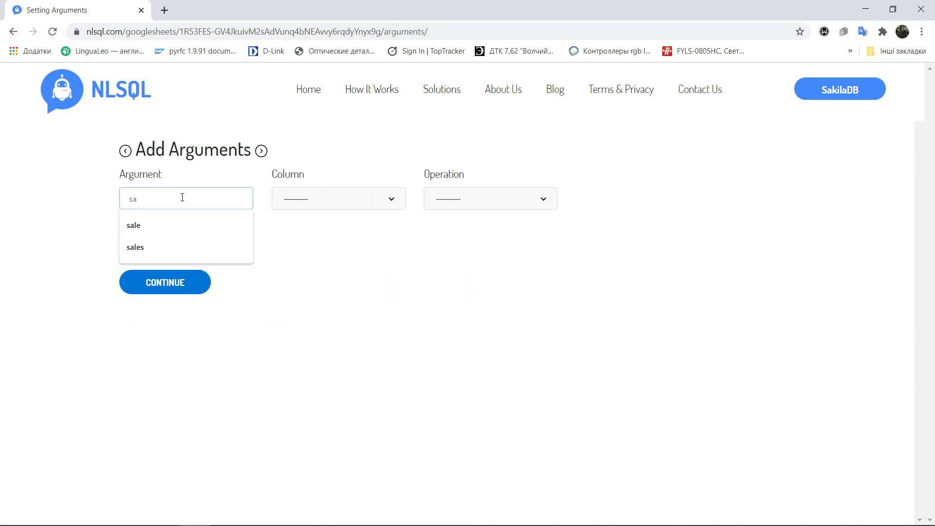
pyautogui.click(177, 224)
pyautogui.click(341, 199)
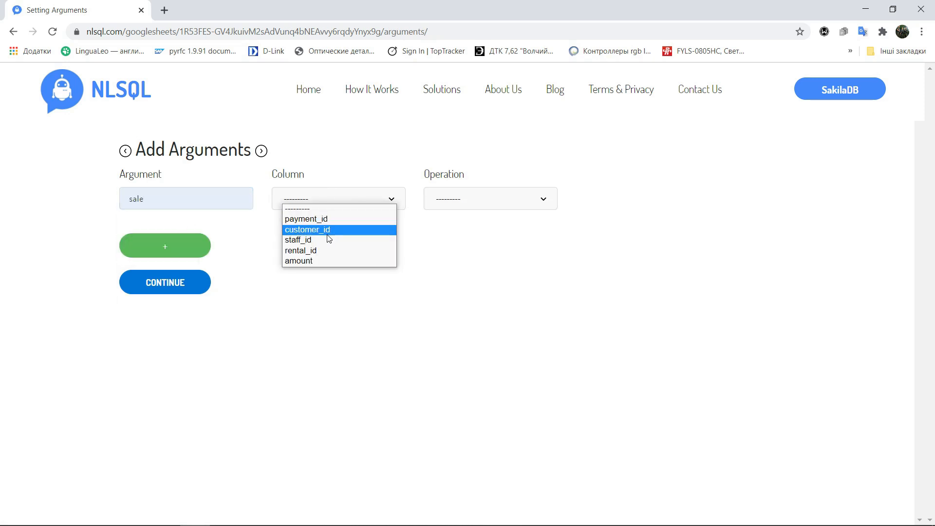
pyautogui.click(318, 261)
pyautogui.click(466, 197)
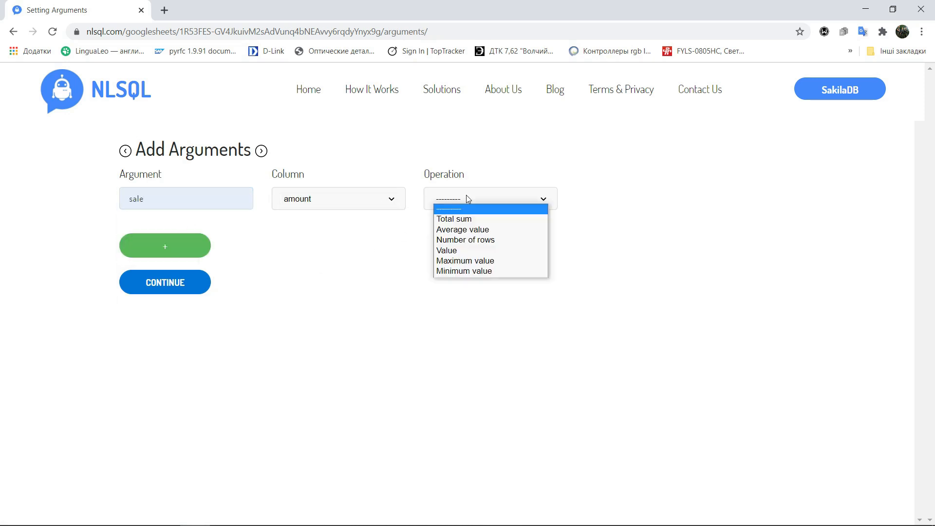
pyautogui.click(457, 220)
pyautogui.click(169, 285)
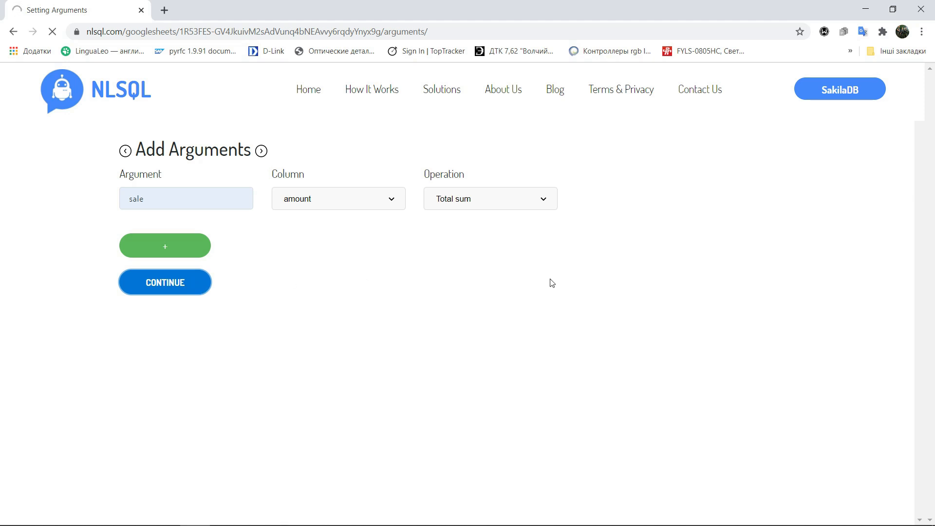
# Open the rental spreadsheet's join columns and join its rental_id to payment's rental_id, then save
pyautogui.moveTo(840, 89)
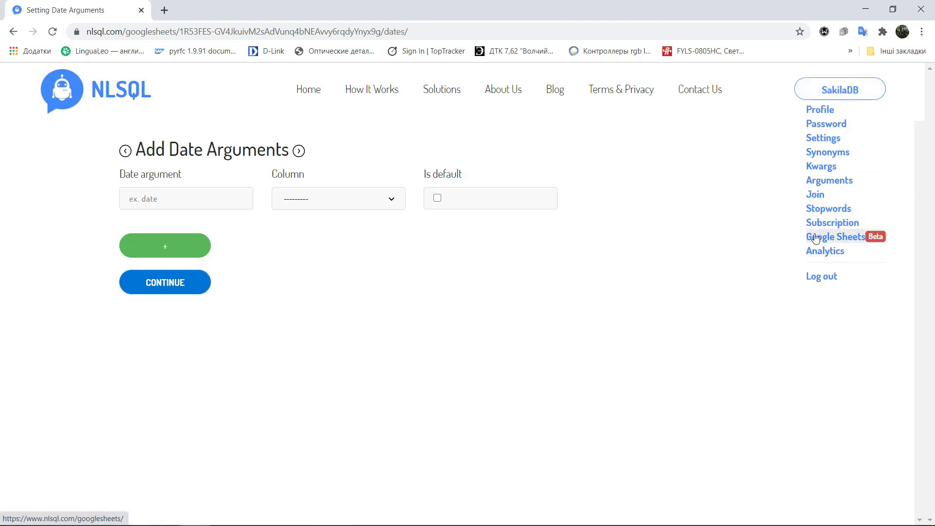
pyautogui.click(821, 235)
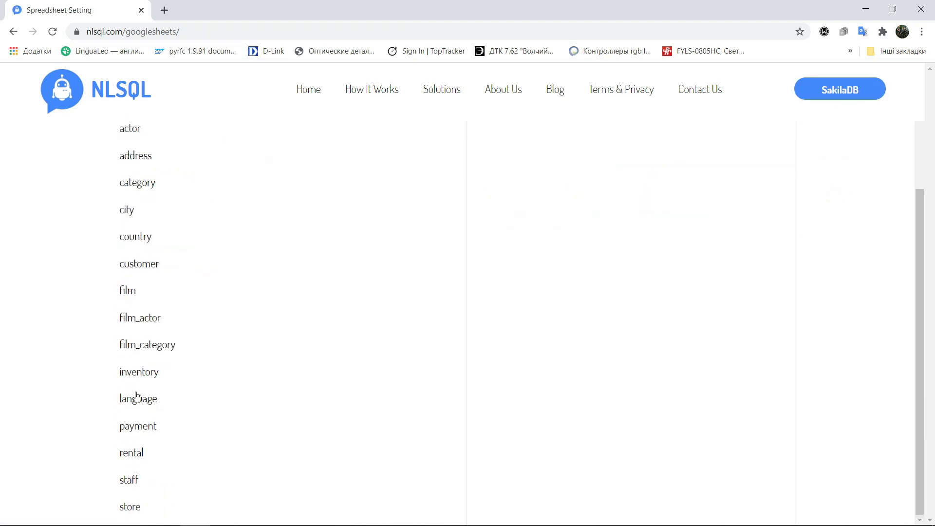
pyautogui.click(186, 281)
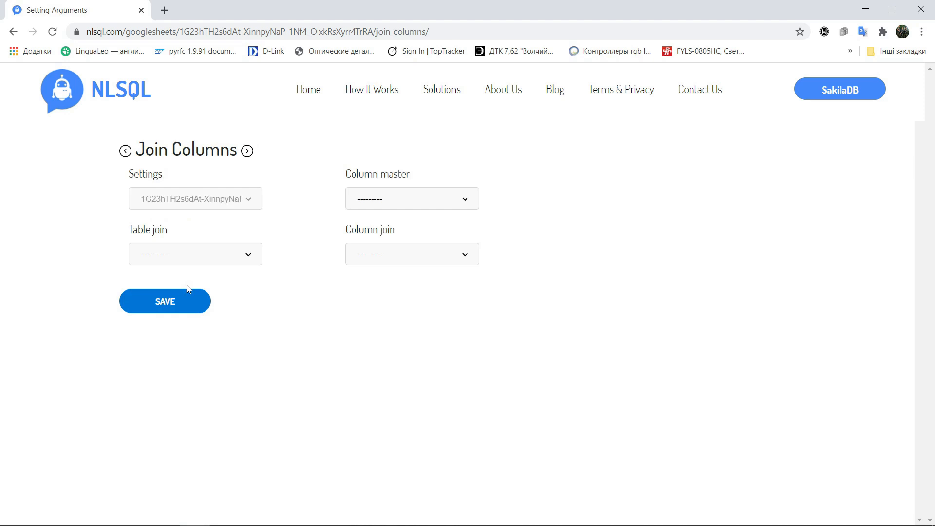
pyautogui.click(428, 200)
pyautogui.click(417, 217)
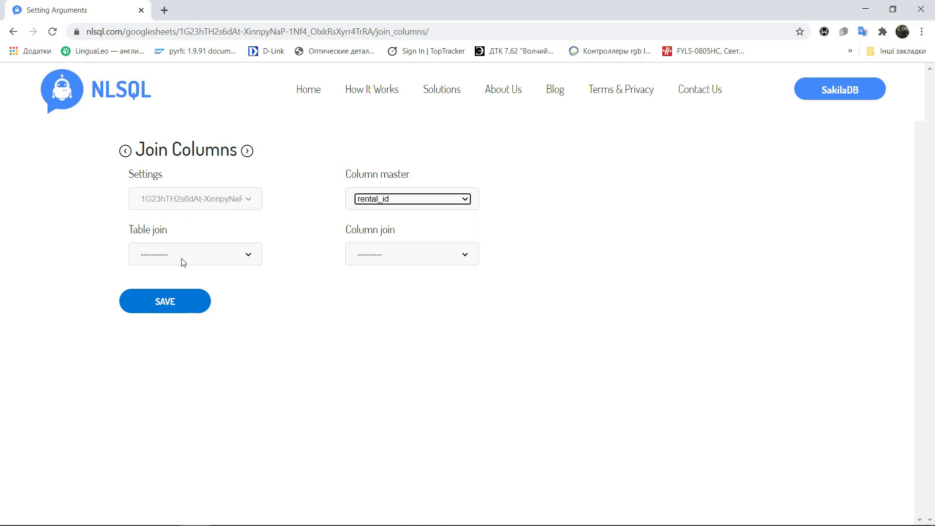
pyautogui.click(181, 258)
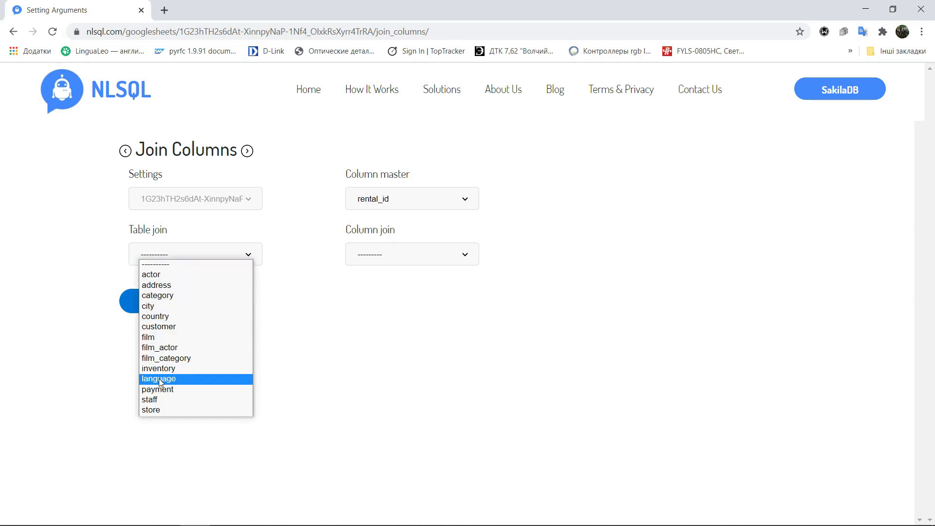
pyautogui.click(154, 390)
pyautogui.click(407, 262)
pyautogui.click(375, 307)
pyautogui.click(166, 300)
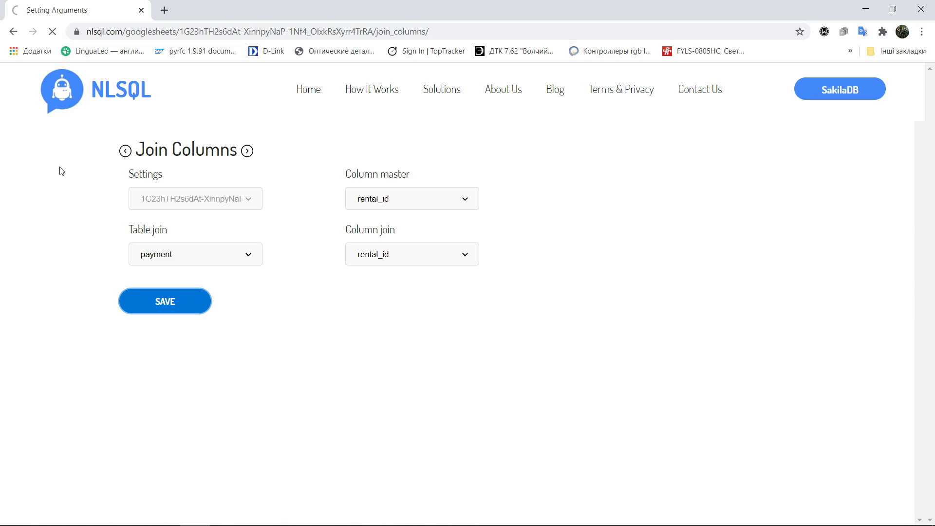
# Add an argument "rental" on column rental_id with operation Number of rows, then continue
pyautogui.click(178, 196)
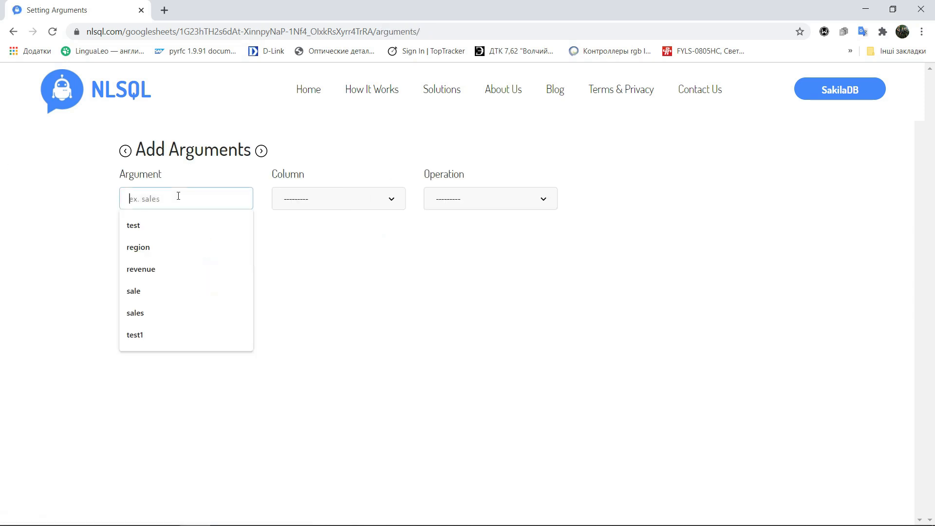
pyautogui.write('ran')
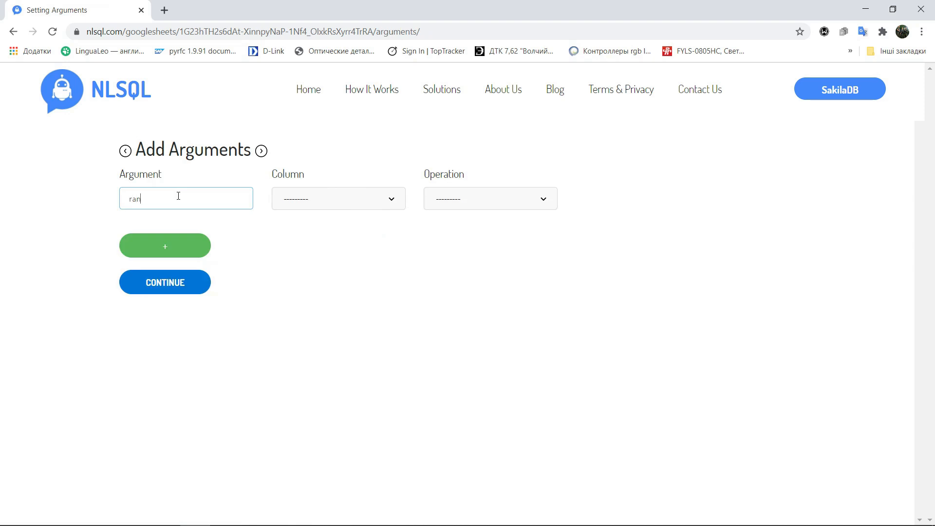
pyautogui.press('BackSpace')
pyautogui.press('BackSpace')
pyautogui.write('ental')
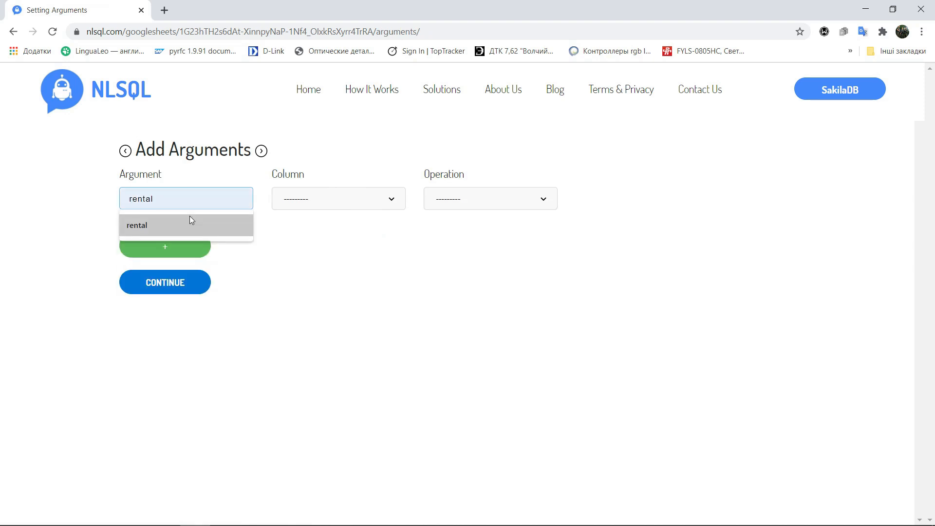
pyautogui.click(189, 217)
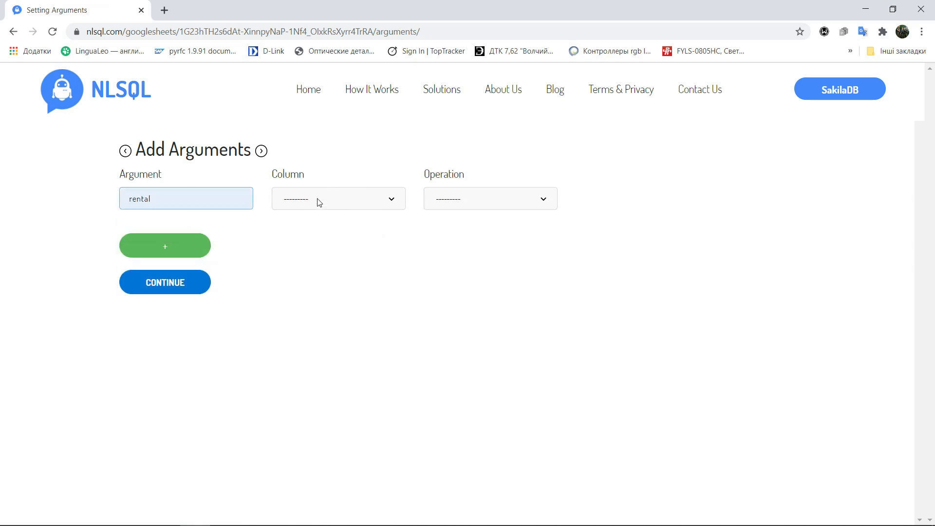
pyautogui.click(319, 202)
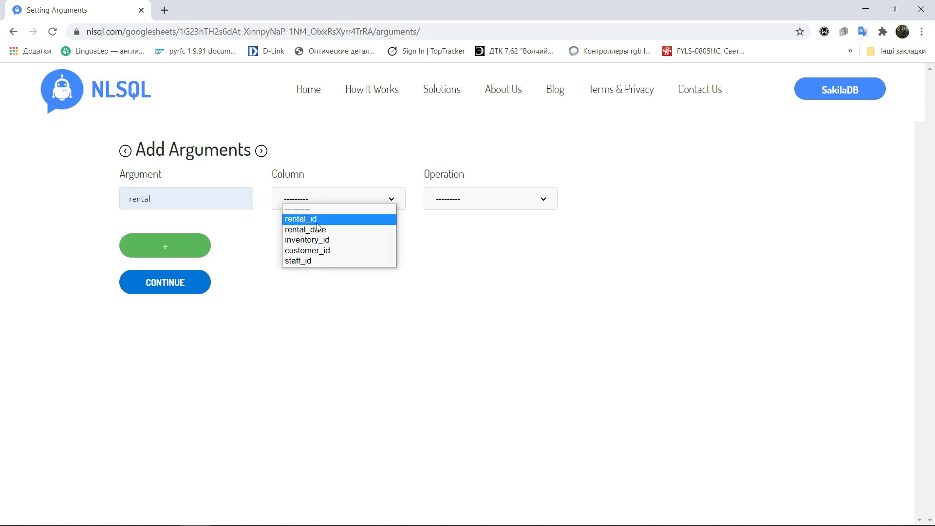
pyautogui.click(317, 222)
pyautogui.click(475, 200)
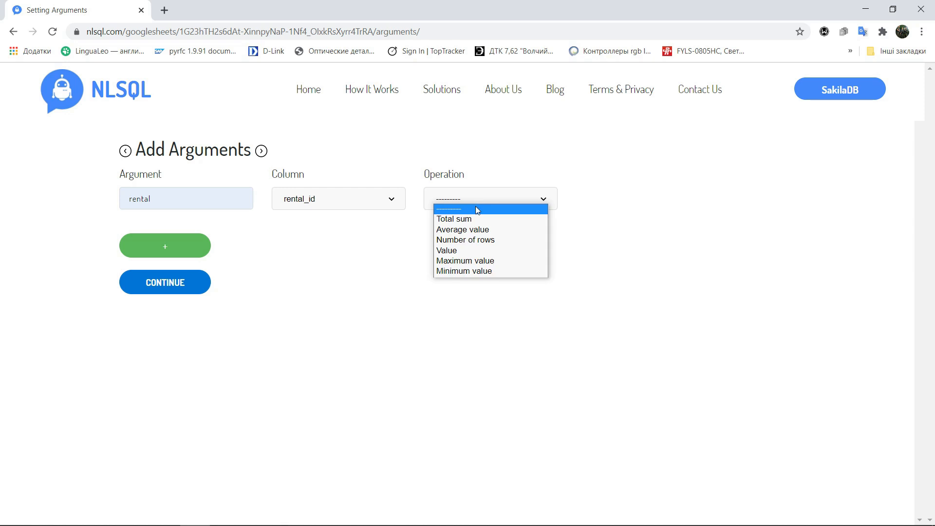
pyautogui.click(465, 239)
pyautogui.click(165, 283)
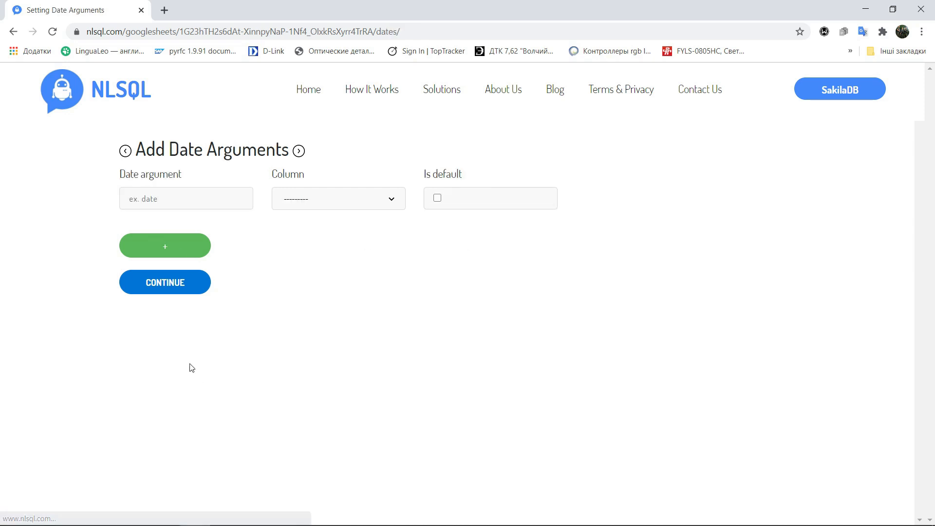
# Add a date argument on column rental_date marked as default, then continue
pyautogui.click(299, 201)
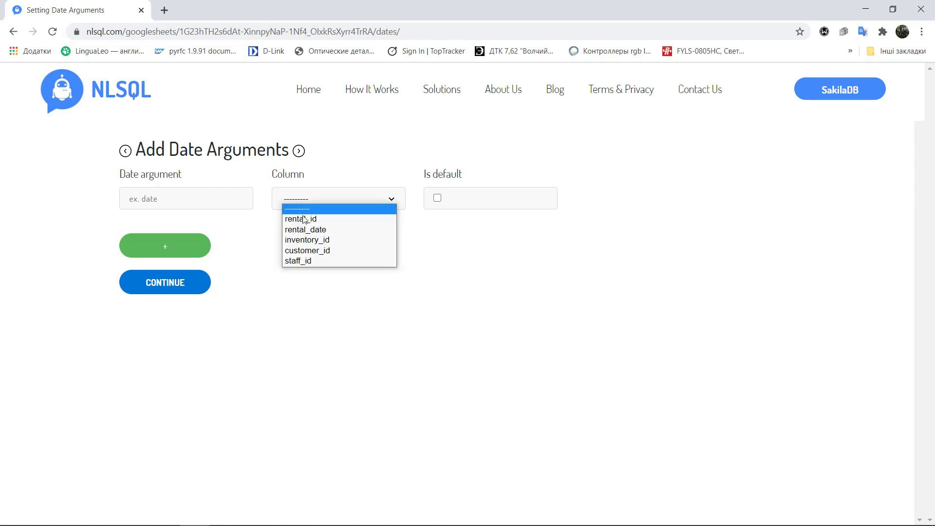
pyautogui.click(305, 239)
pyautogui.click(341, 199)
pyautogui.click(392, 229)
pyautogui.click(437, 198)
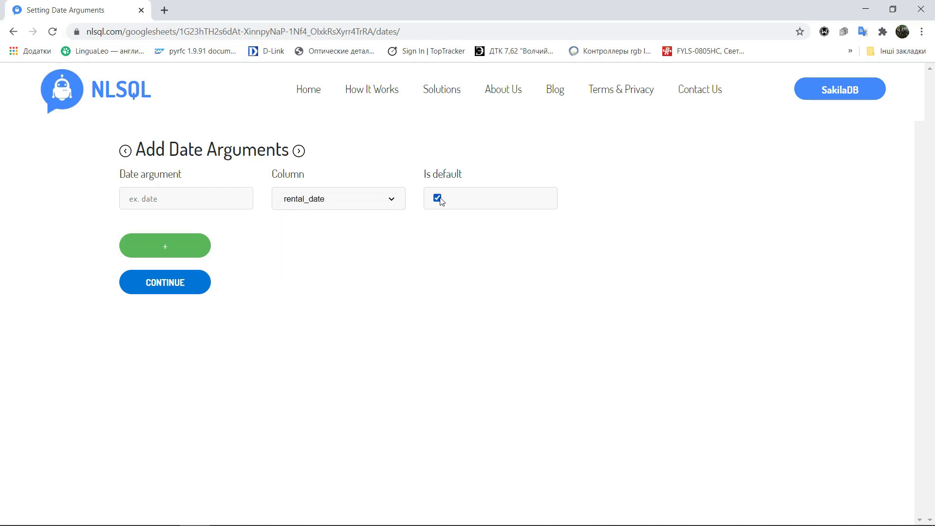
pyautogui.click(177, 291)
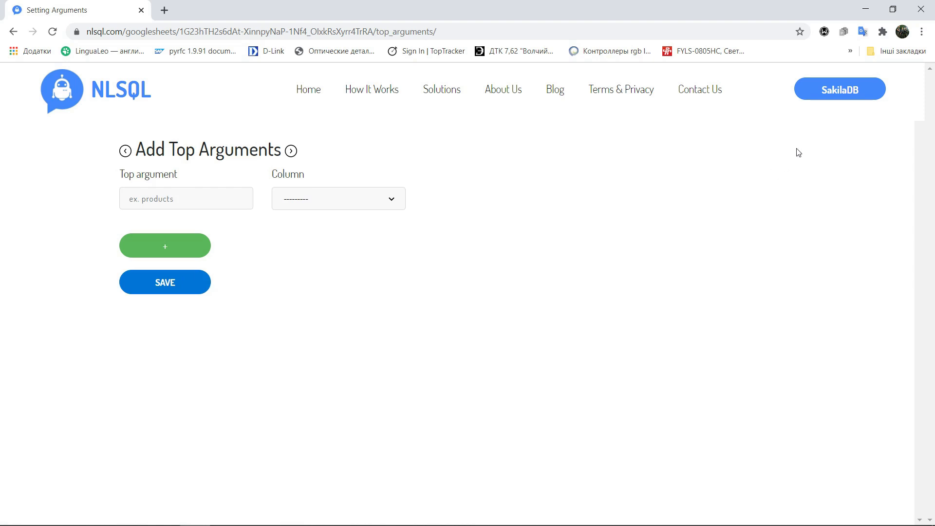
# Open the store spreadsheet's join columns and join its address_id to address's address_id, then save
pyautogui.click(848, 94)
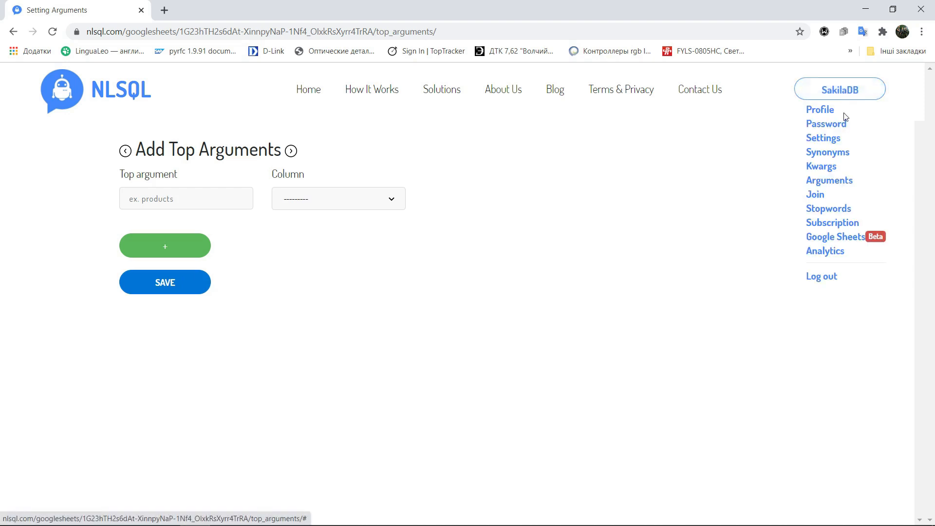
pyautogui.click(826, 239)
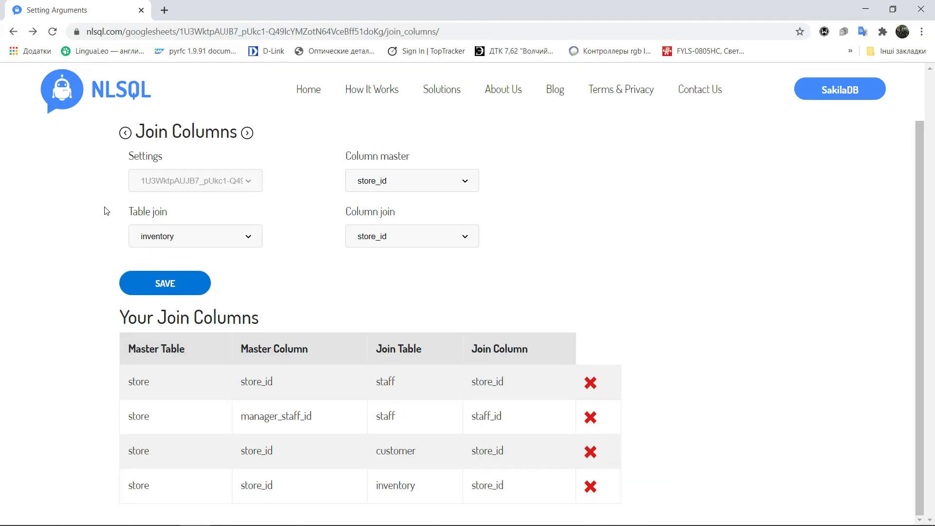
pyautogui.click(390, 181)
pyautogui.click(380, 219)
pyautogui.click(194, 236)
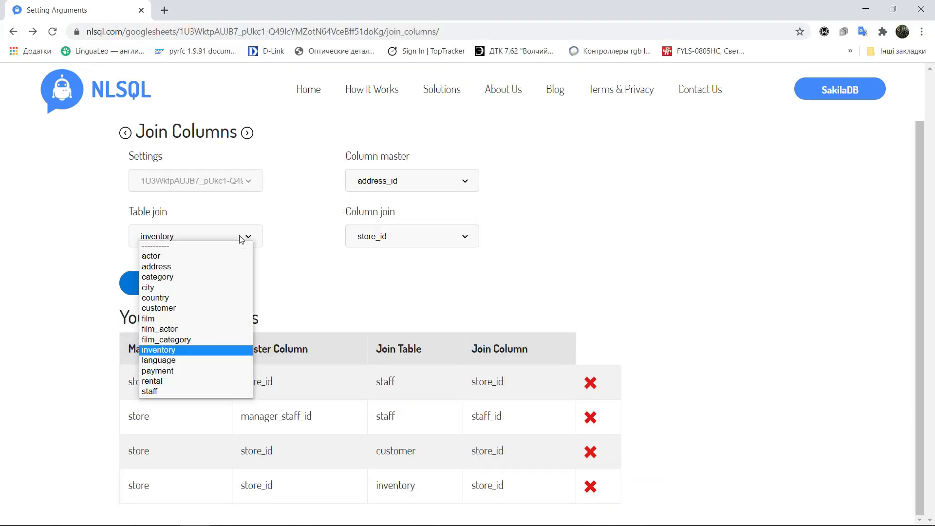
pyautogui.click(215, 263)
pyautogui.click(378, 238)
pyautogui.click(379, 256)
pyautogui.click(165, 284)
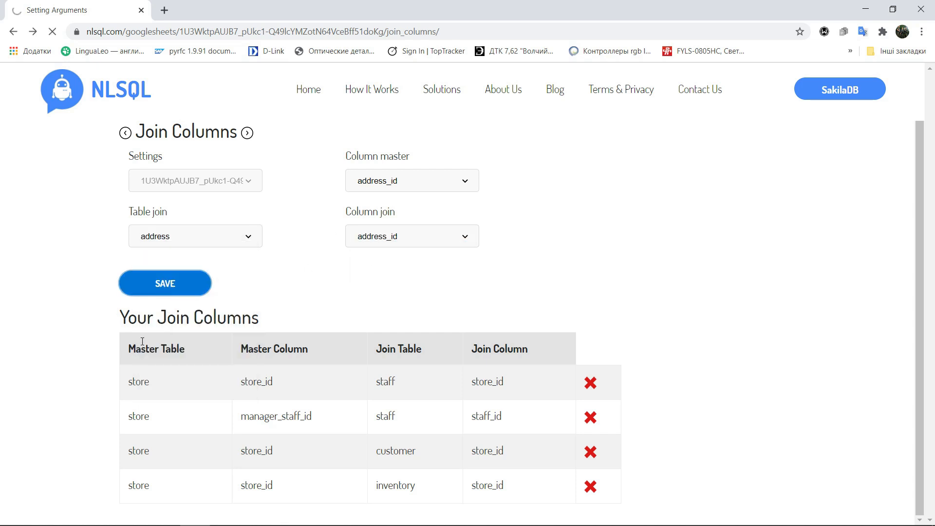
# Return to the Google Sheets list and open the actor spreadsheet's settings
pyautogui.moveTo(840, 90)
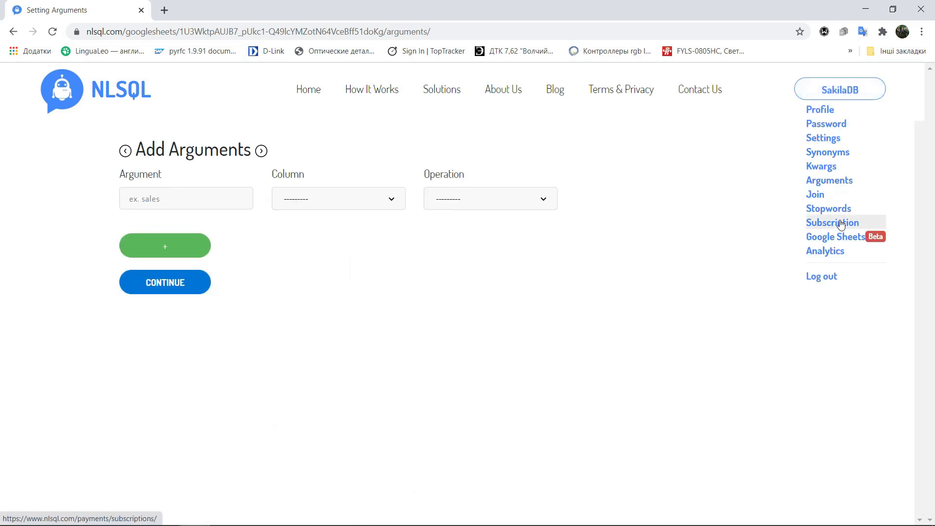
pyautogui.click(834, 237)
pyautogui.click(131, 292)
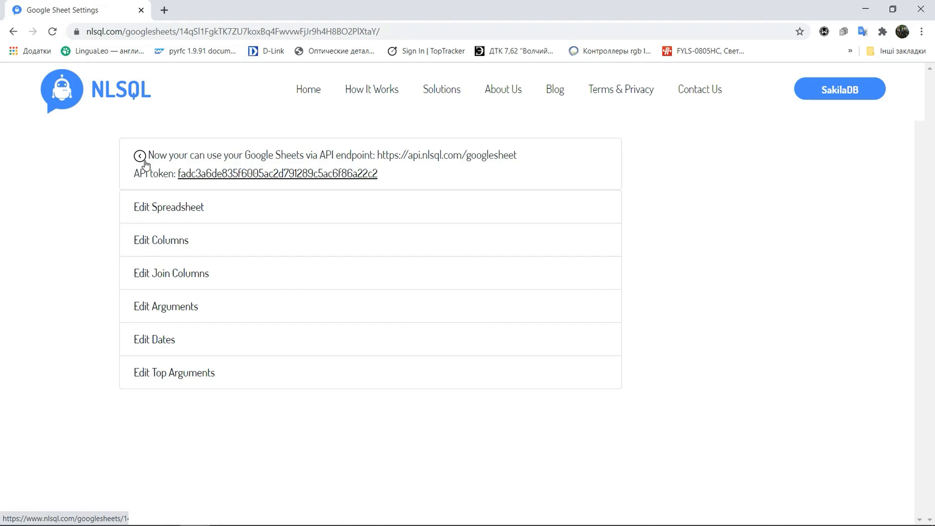